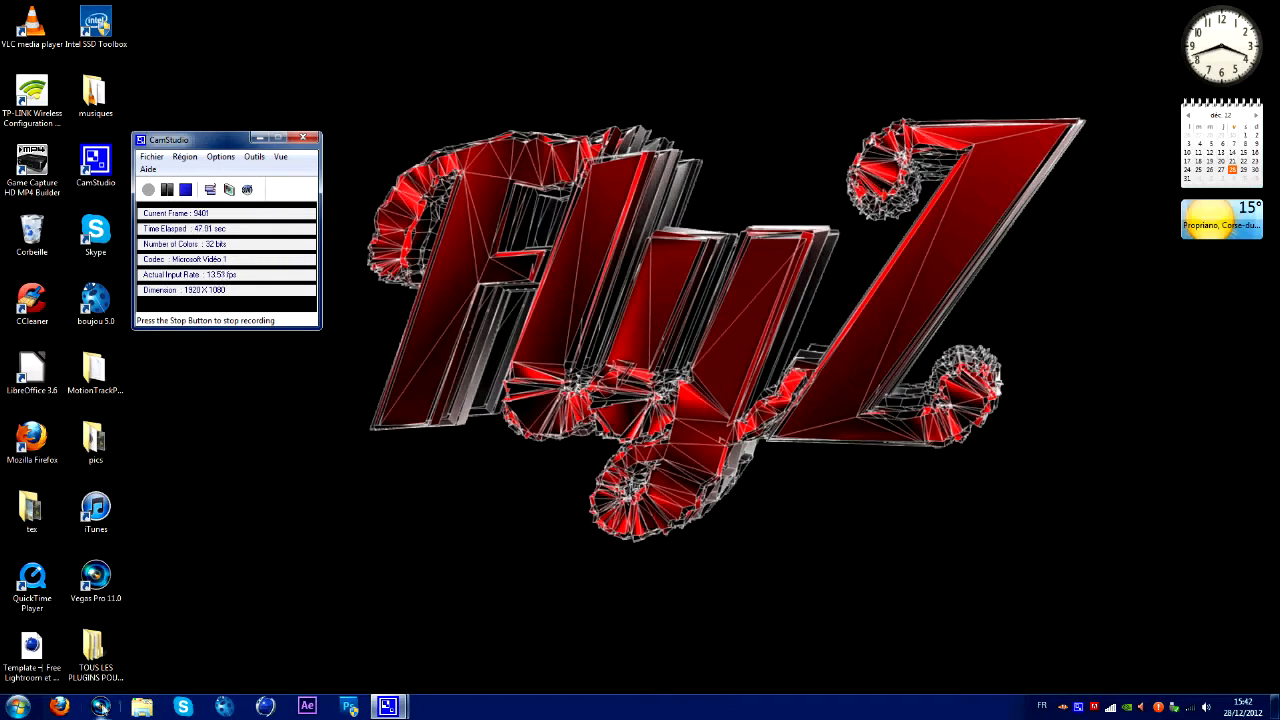
Step: Launch Vegas Pro 11.0
left_click(101, 707)
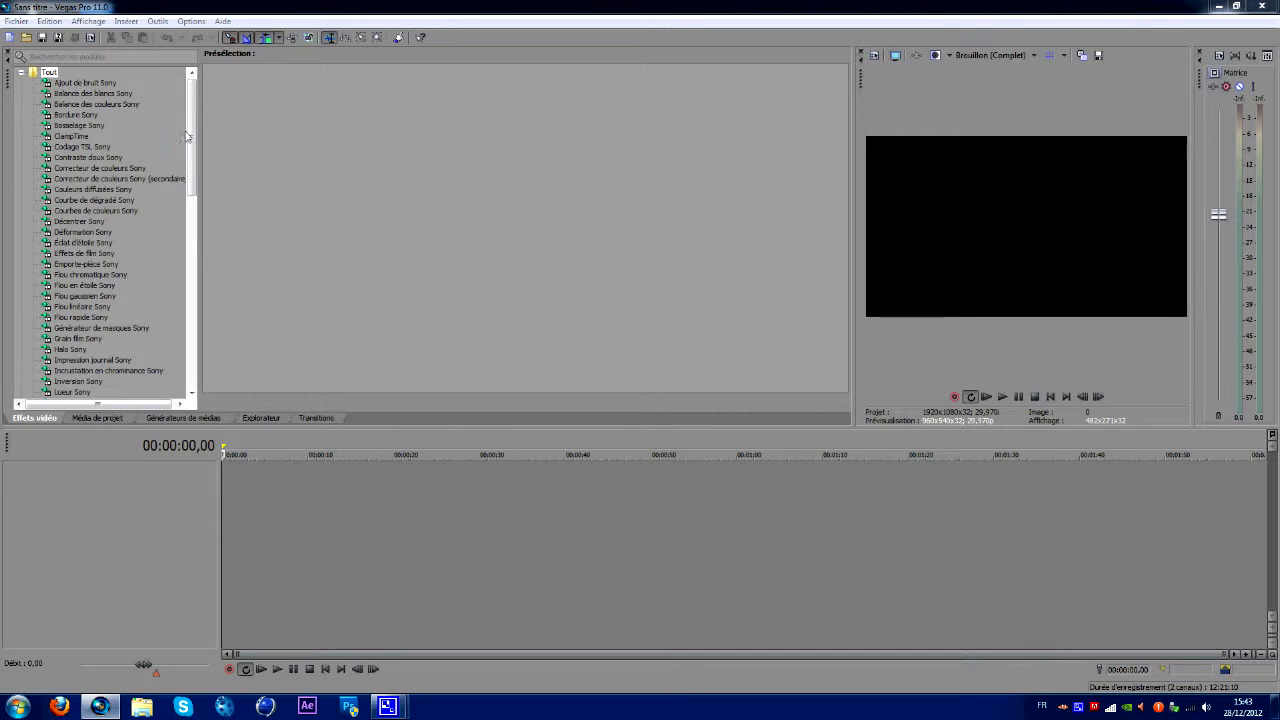
Step: Look through the project media, media generators, file explorer and transitions, and return to the video effects
mouse_move(191, 108)
left_mouse_down()
mouse_move(180, 322)
mouse_move(193, 104)
left_mouse_up()
left_click(105, 419)
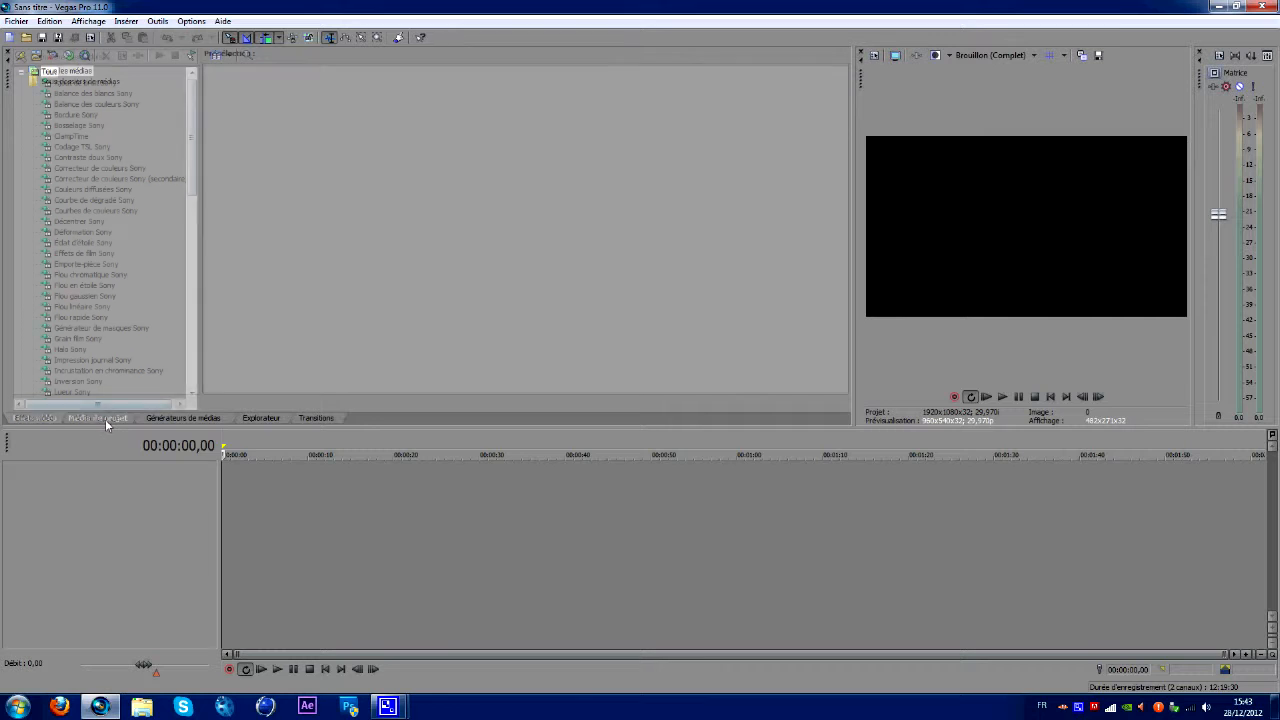
left_click(155, 420)
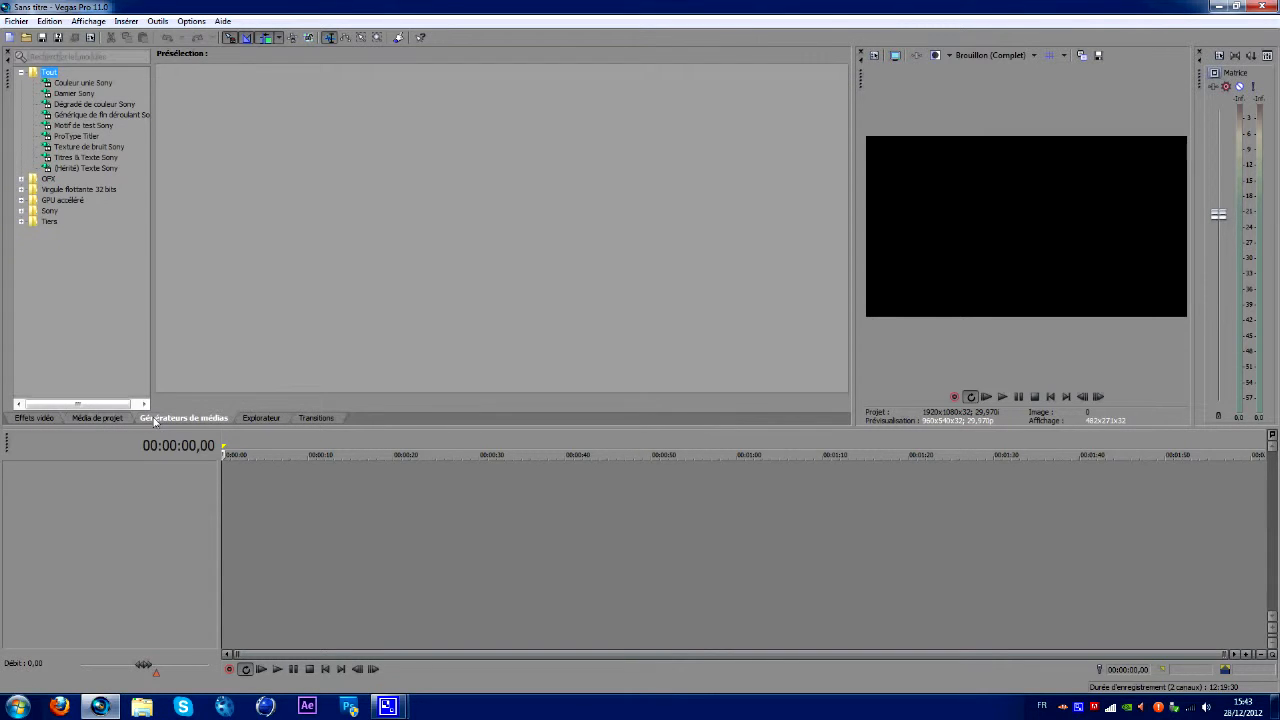
left_click(262, 419)
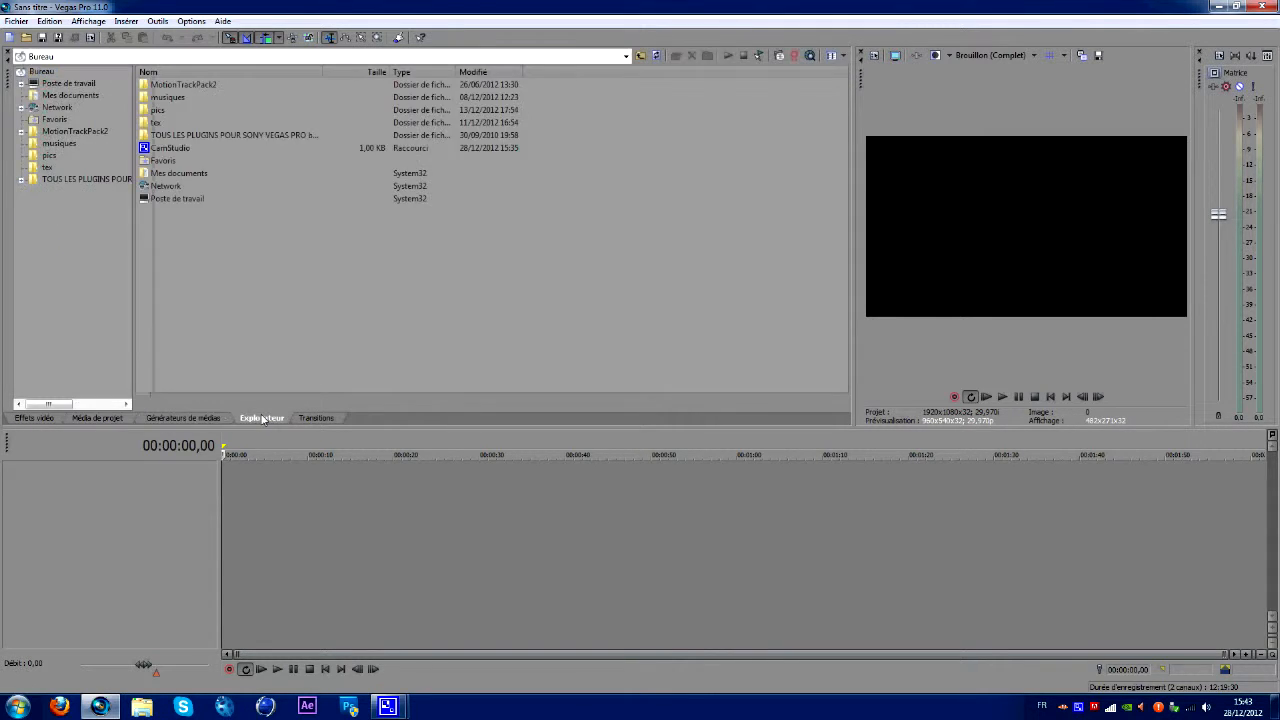
left_click(312, 419)
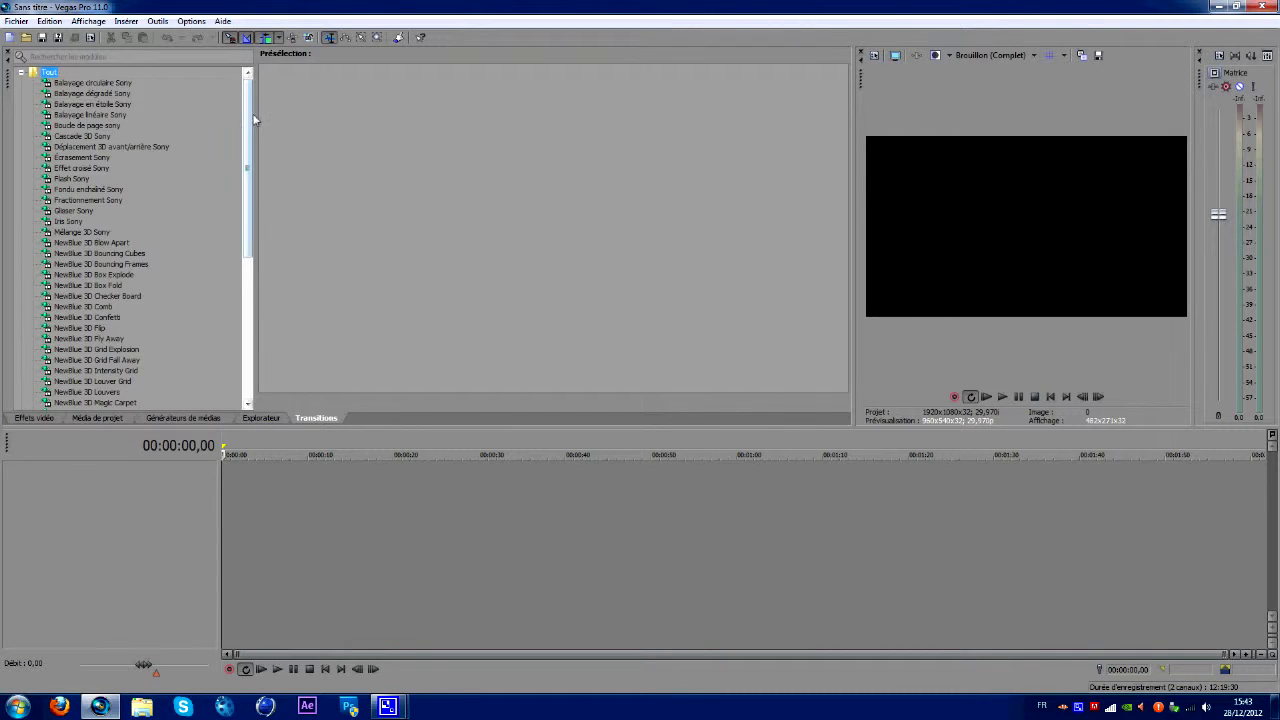
scroll(216, 362, "down", 8)
scroll(216, 358, "up", 8)
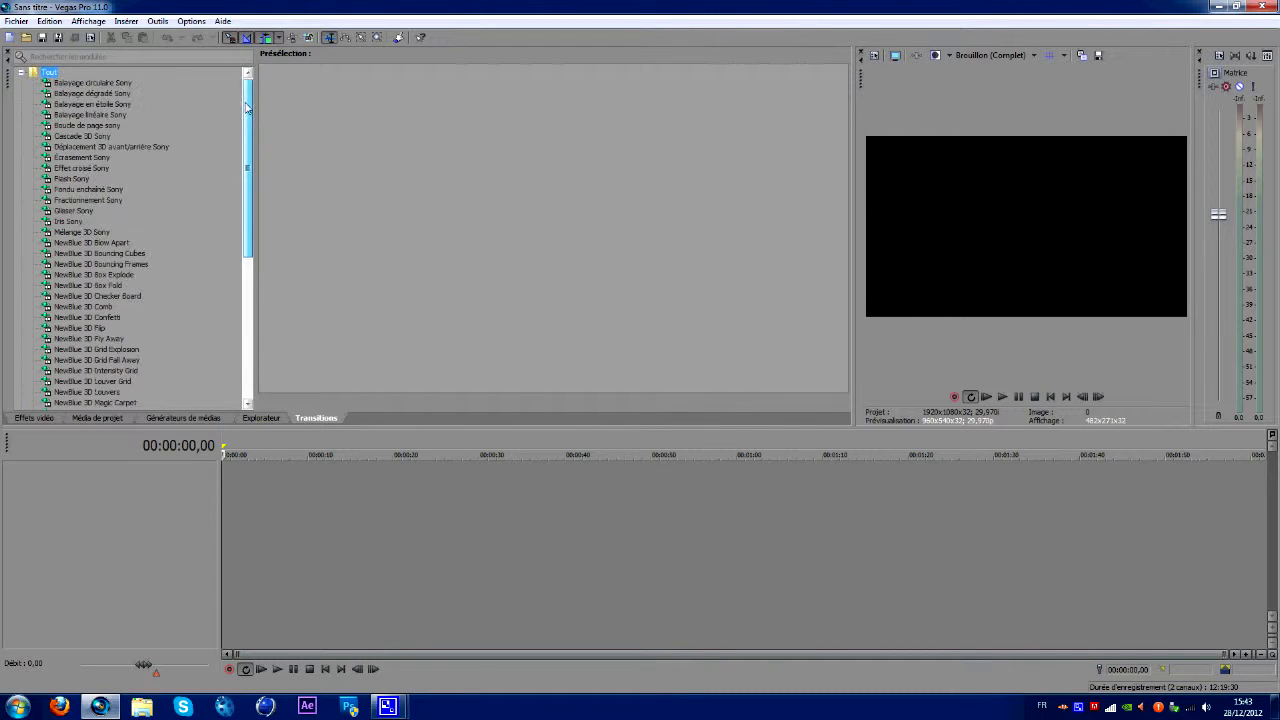
left_click(33, 419)
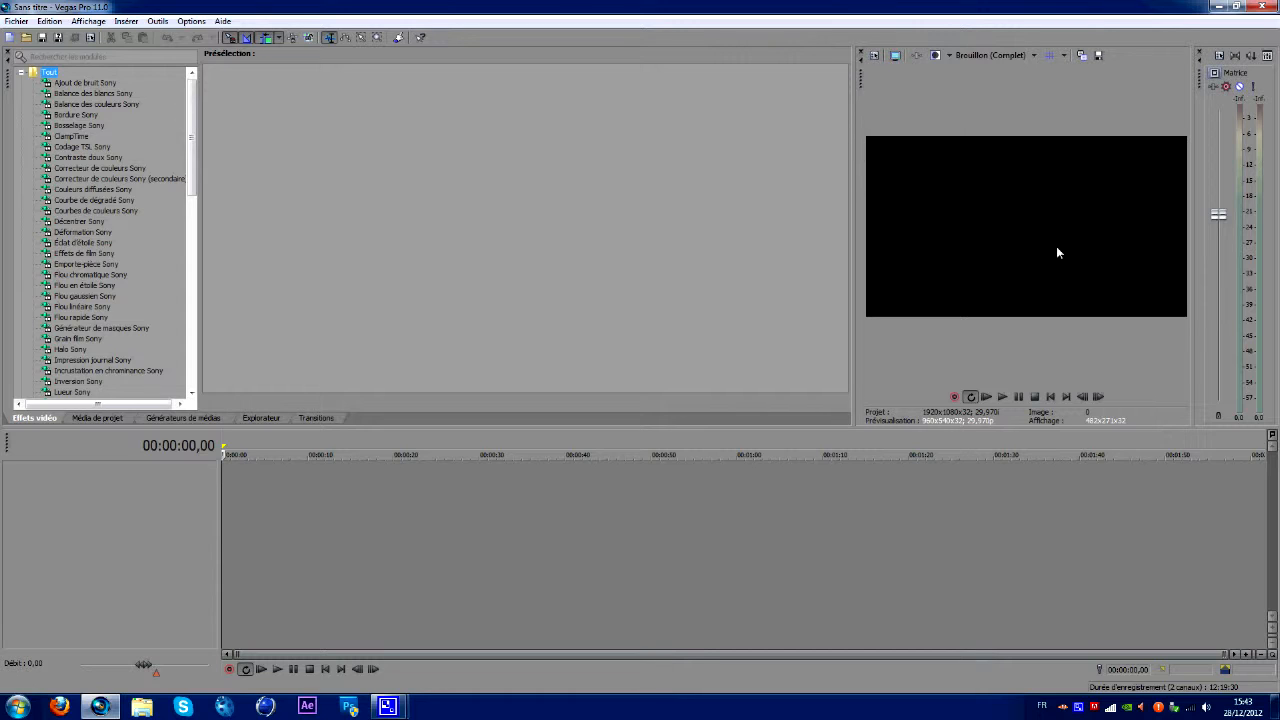
Step: Widen the video preview area and view its quality options, keeping Brouillon (Complet)
left_click_drag(855, 210, 777, 210)
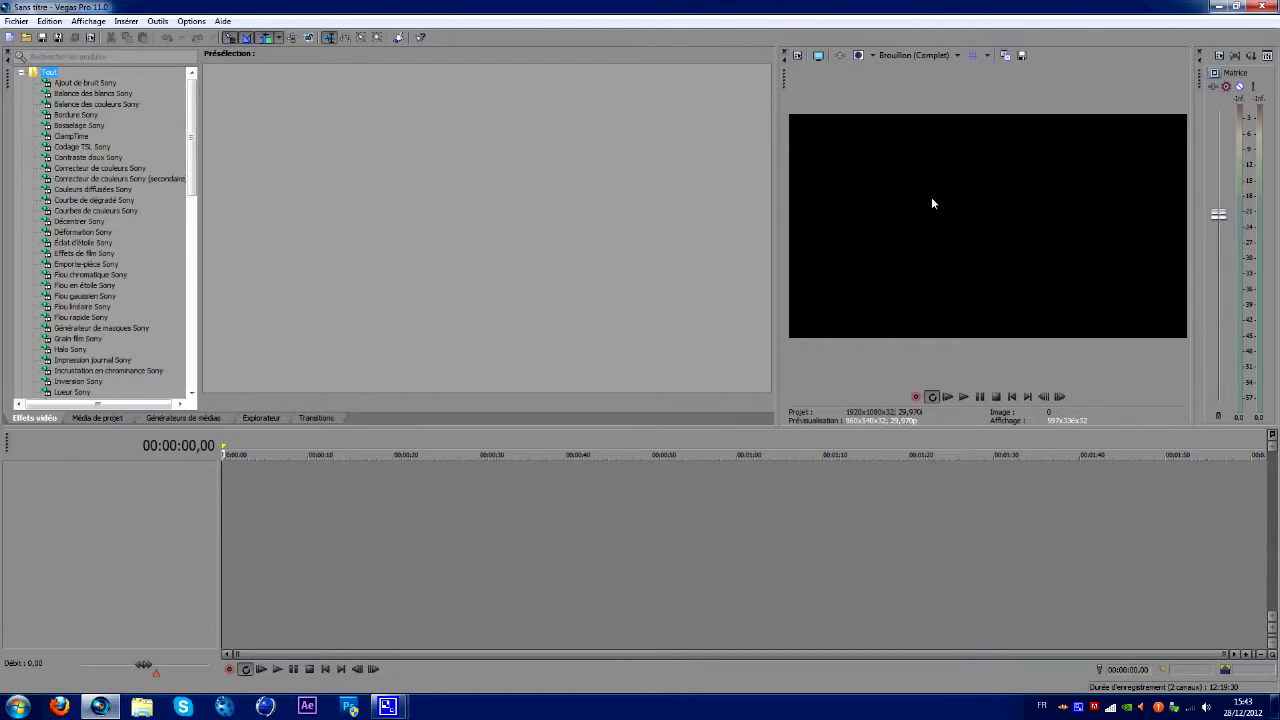
left_click(670, 216)
left_click(936, 59)
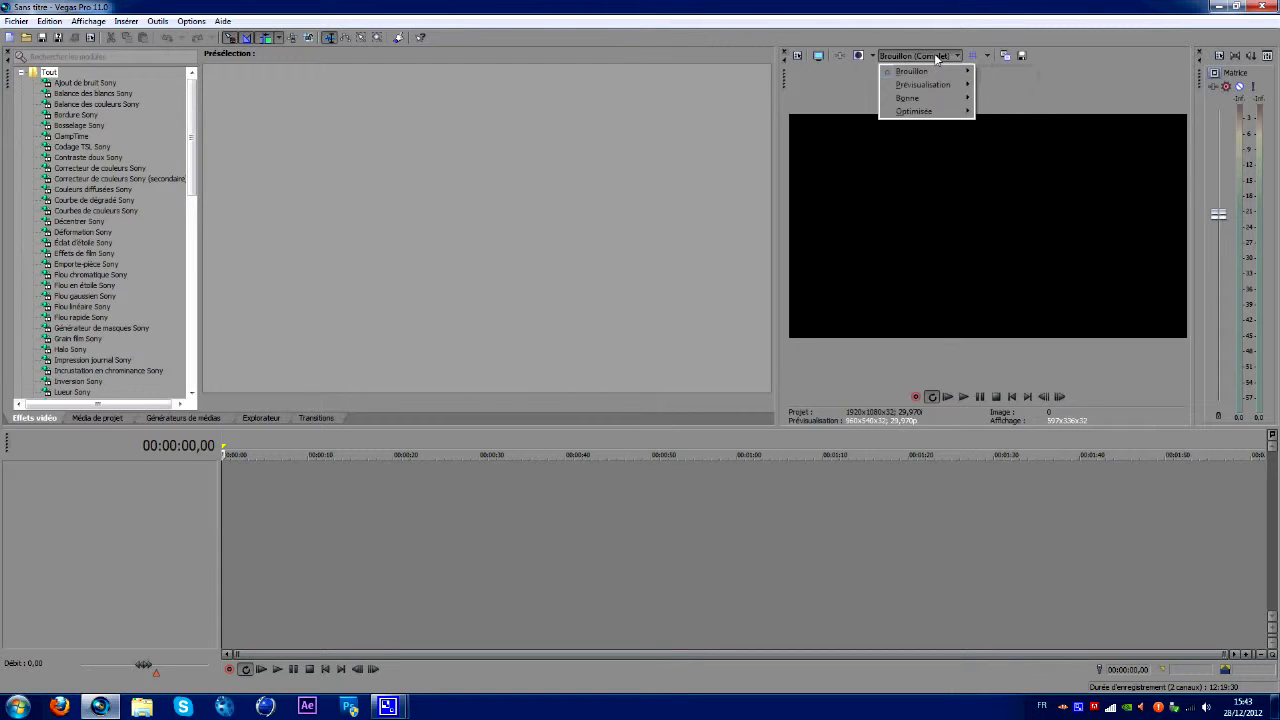
left_click(642, 196)
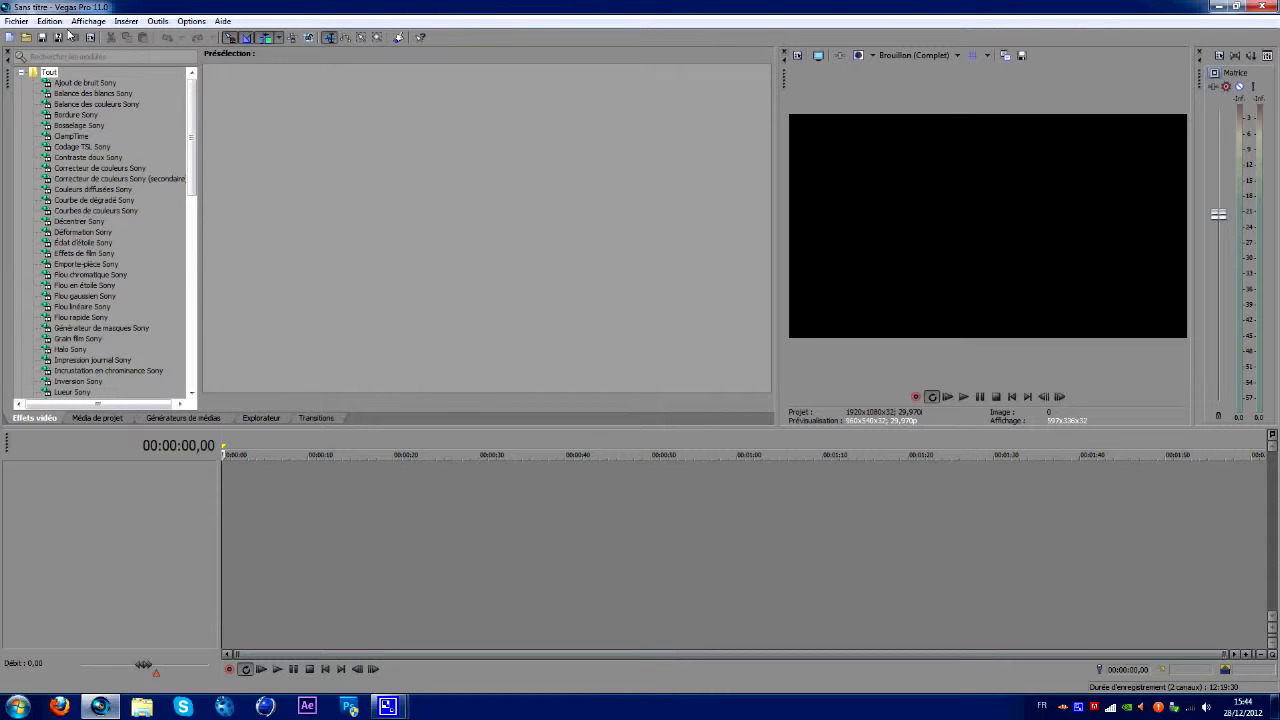
Step: Place the cursor at 00:00:03,29 and open "5 Man Snd Feed Quad gwk.mp4" from the TEST folder on drive E: there
left_click(255, 490)
left_click(30, 38)
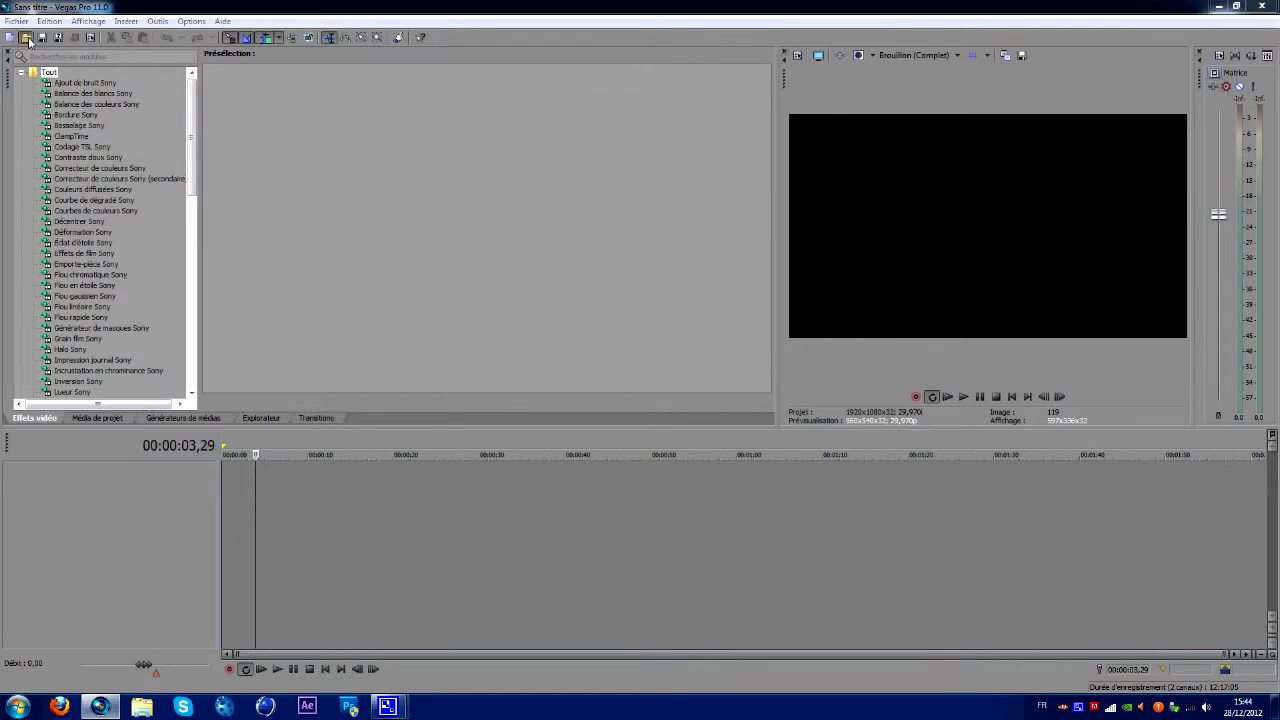
left_click(770, 370)
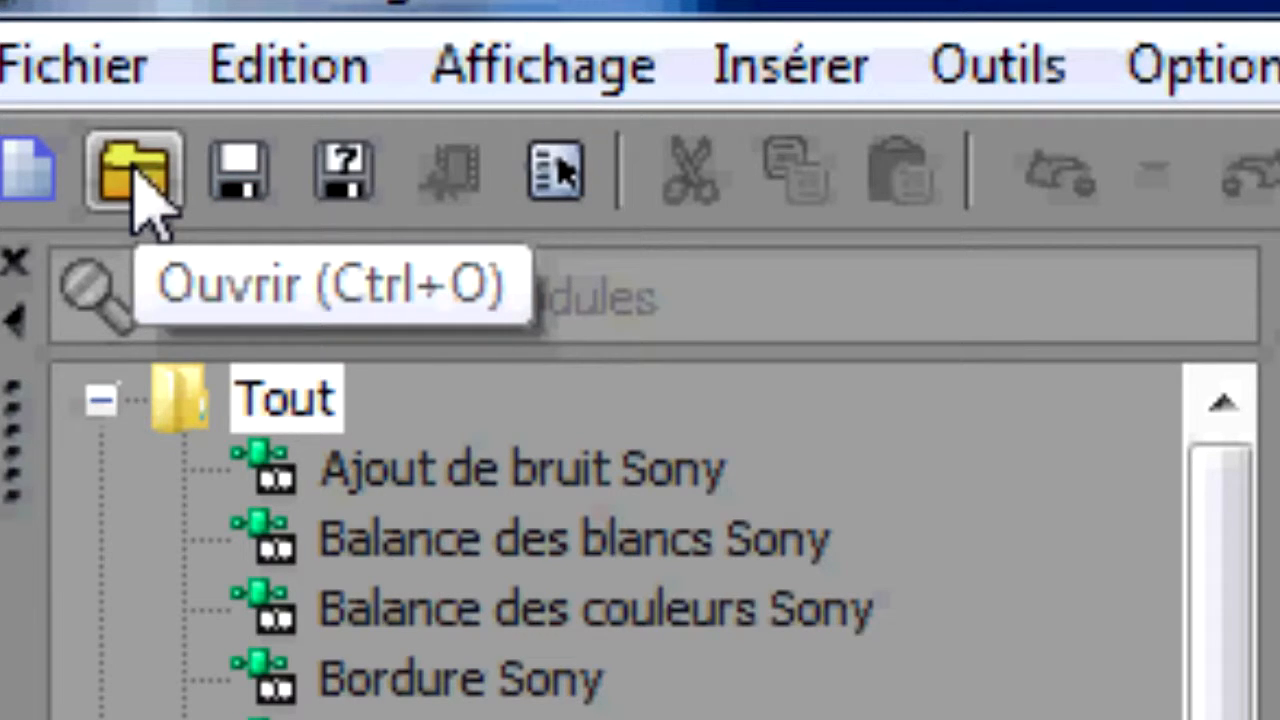
left_click(135, 180)
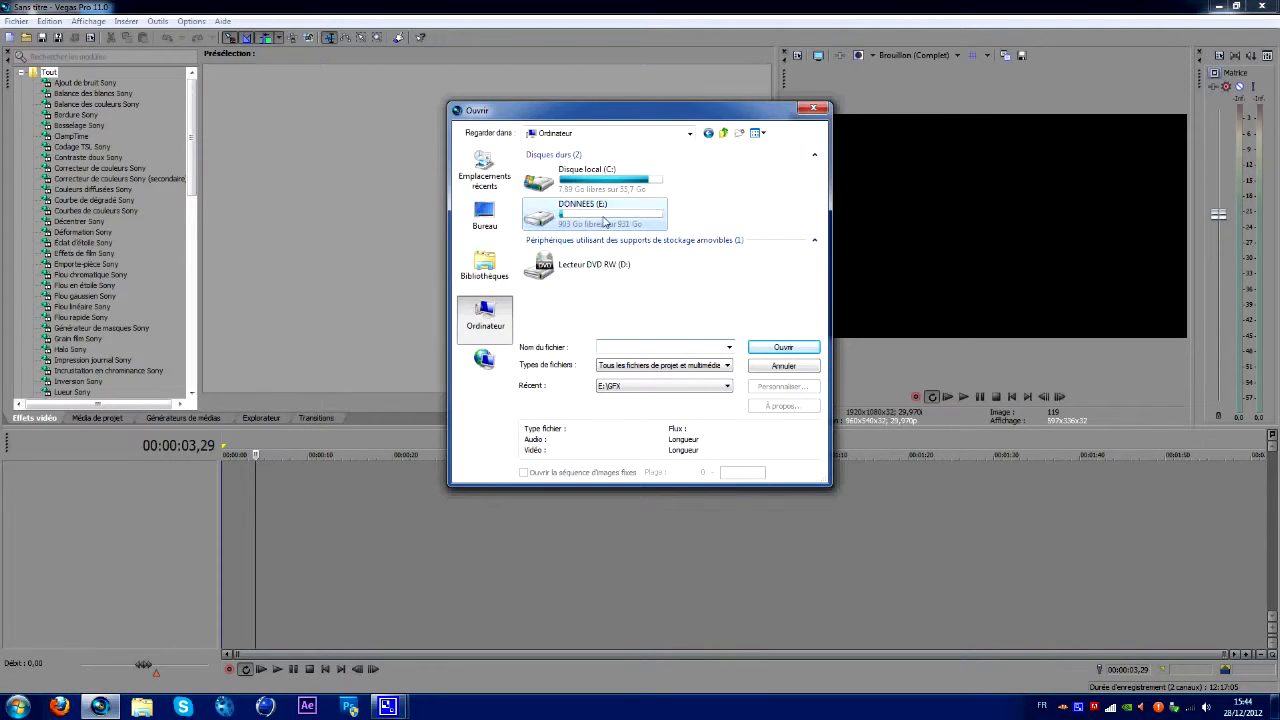
double_click(575, 206)
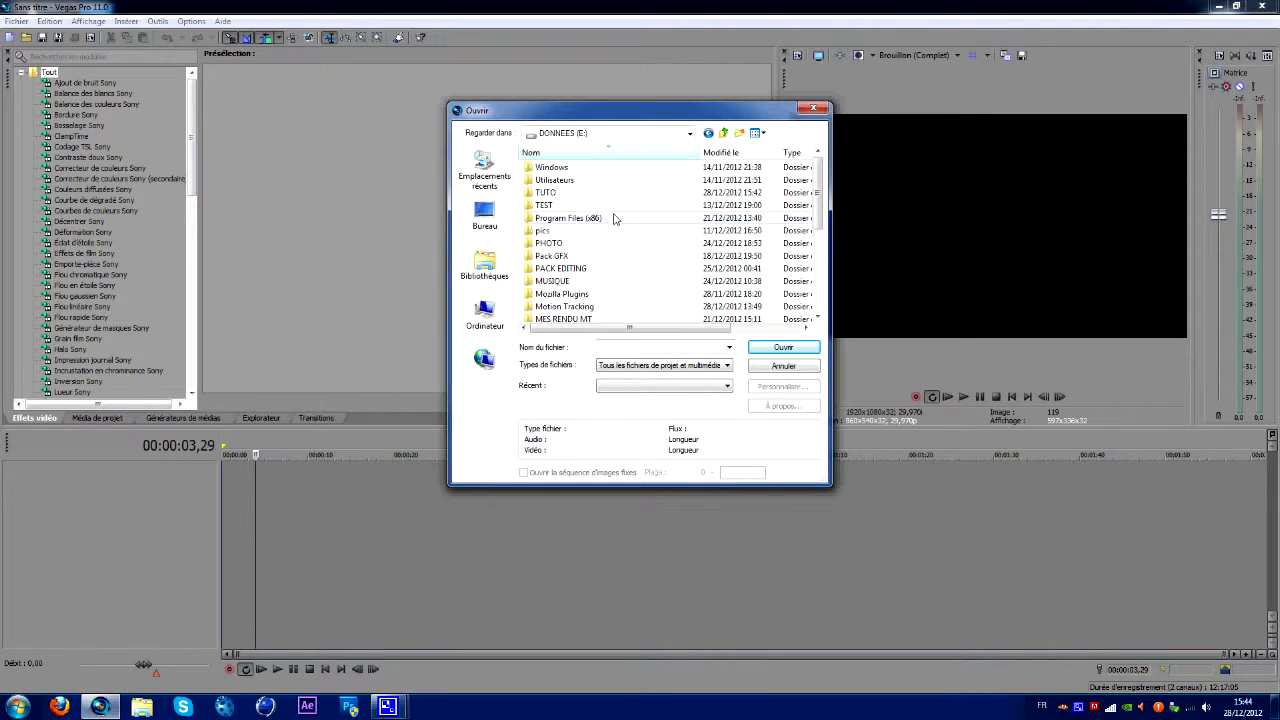
scroll(582, 290, "down", 2)
scroll(575, 290, "up", 2)
double_click(558, 205)
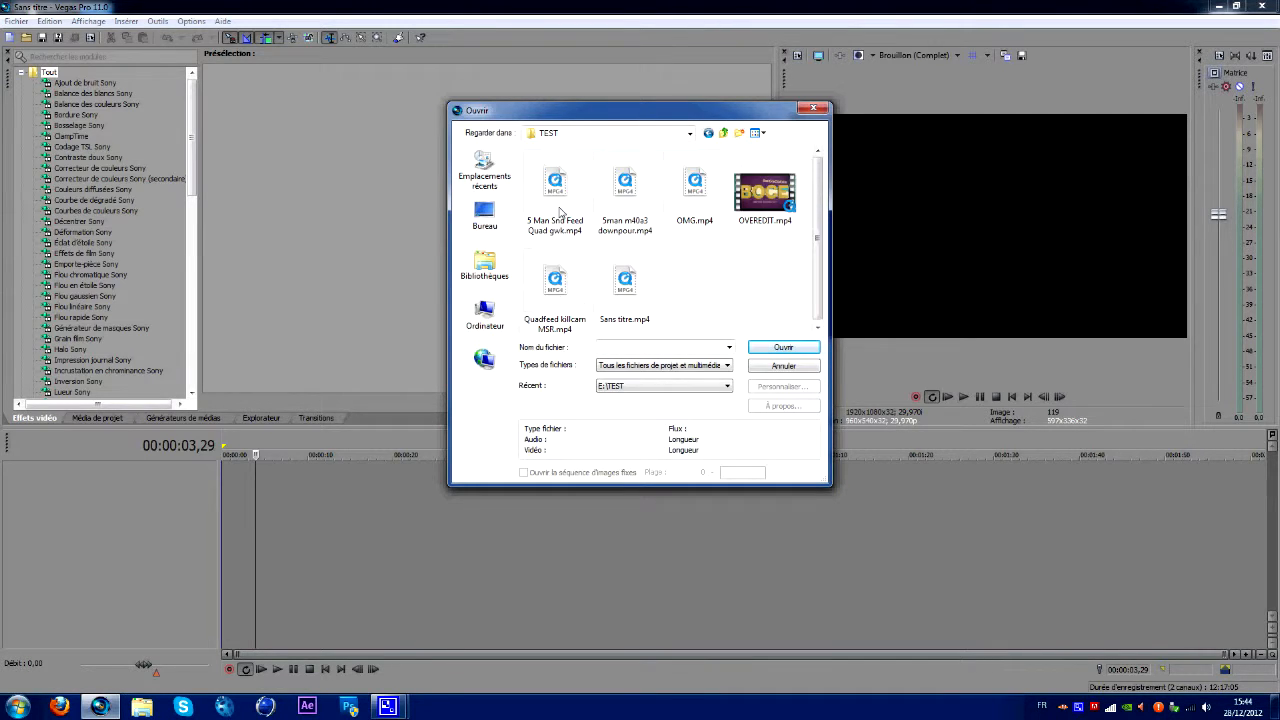
double_click(556, 201)
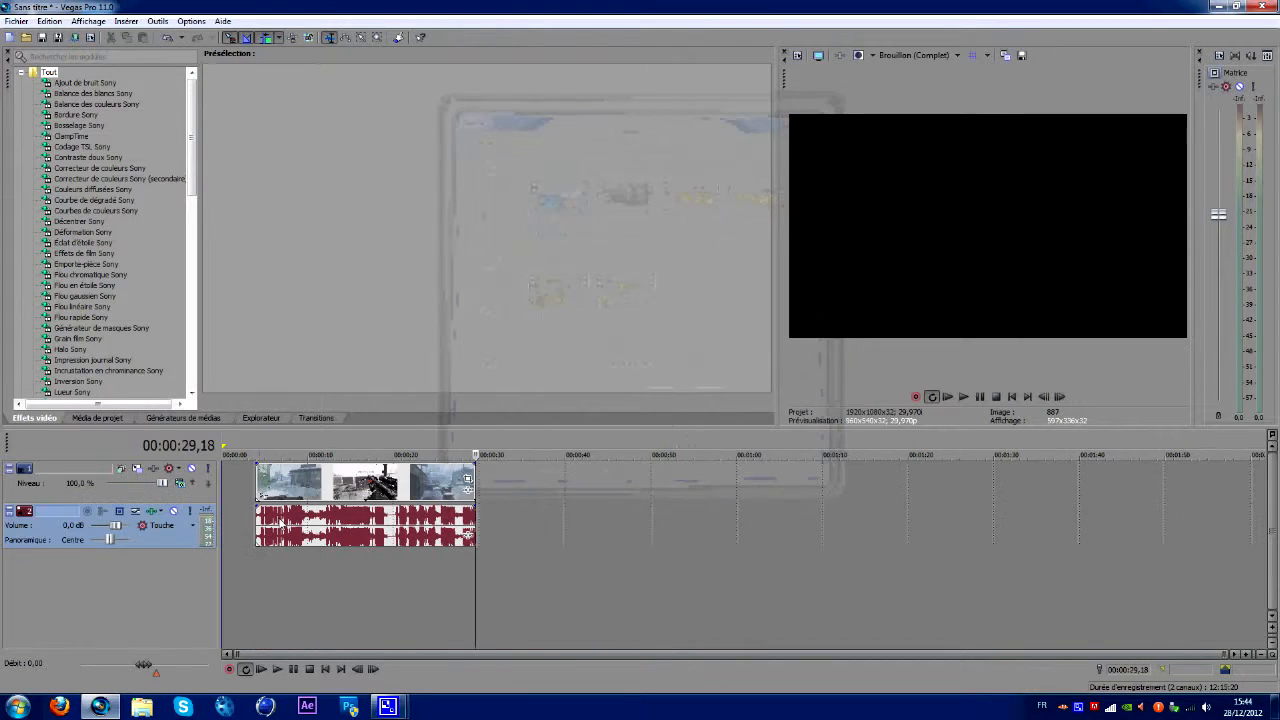
Step: Move the imported clip to the start of the timeline and make the video track active with the cursor at 00:00:00,00
left_click(224, 475)
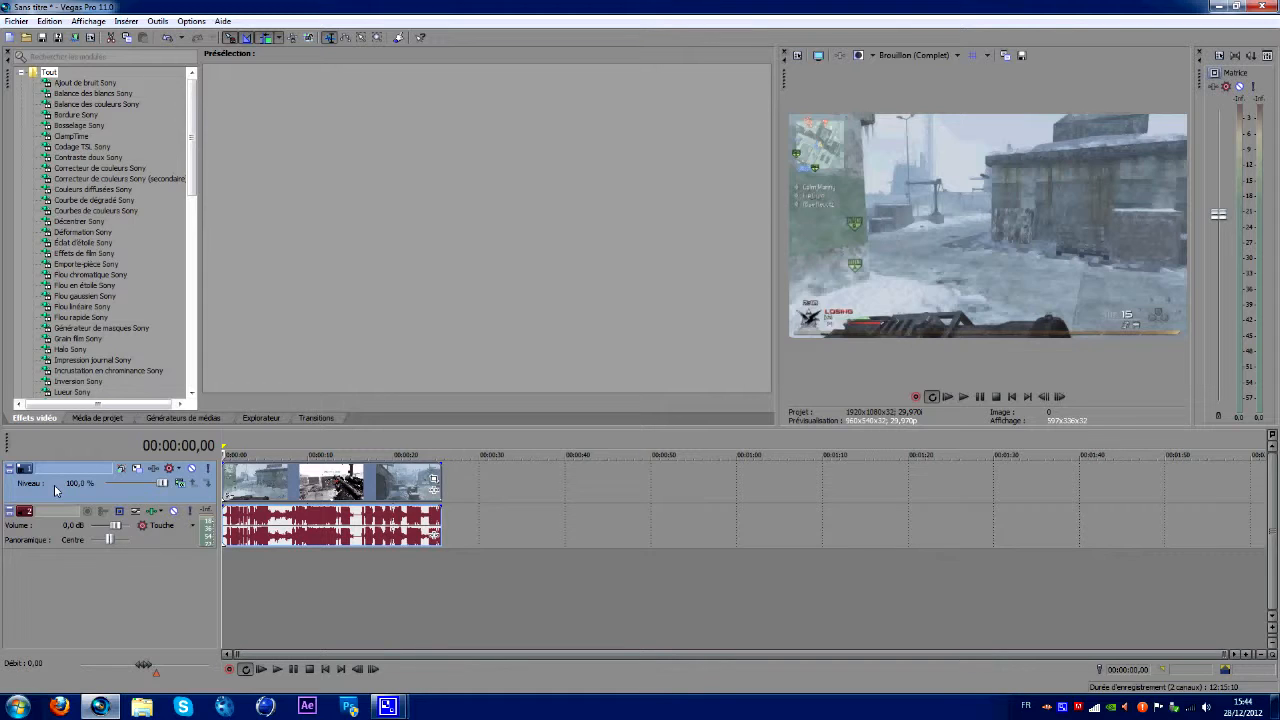
left_click(179, 539)
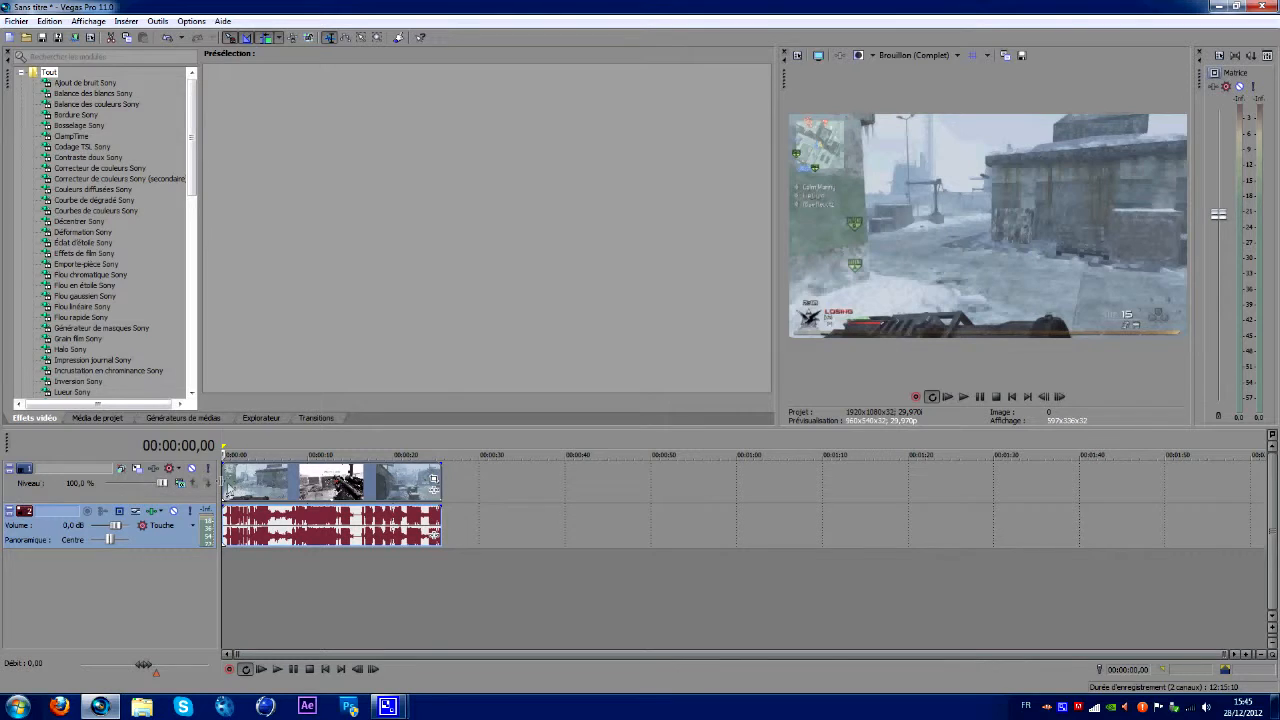
left_click(230, 472)
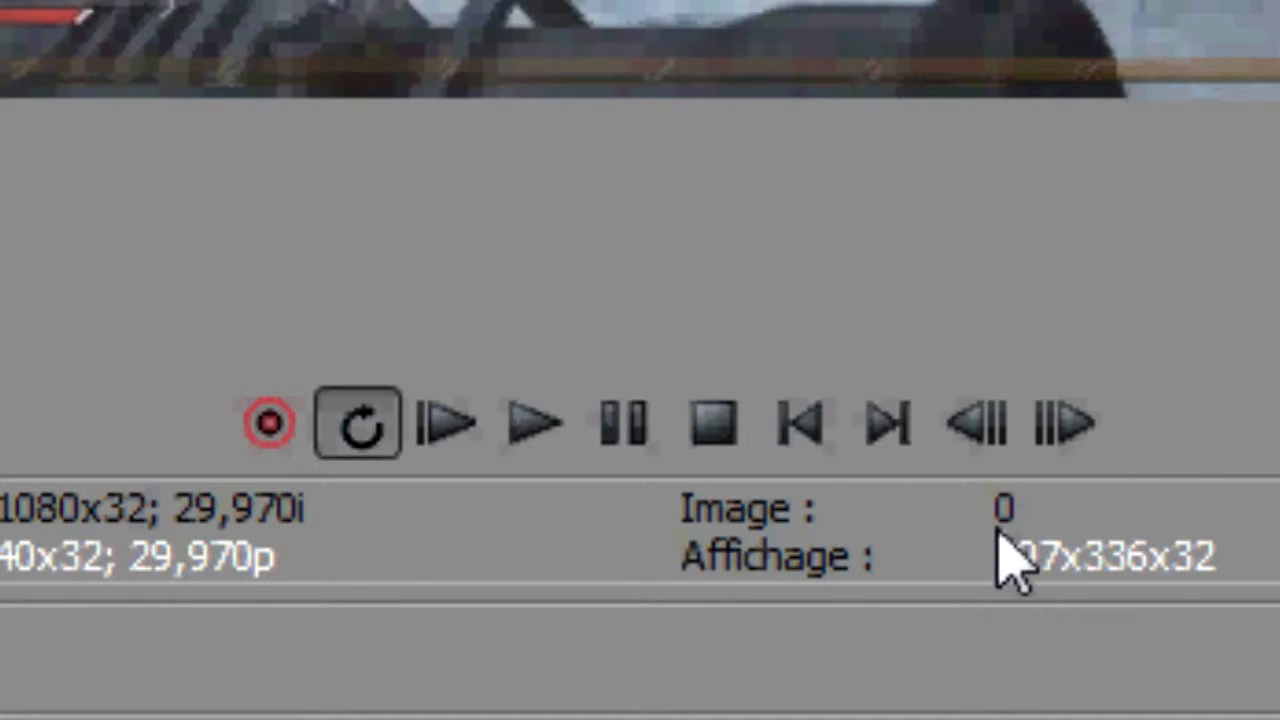
Step: Advance through the clip frame by frame from the start to 00:00:01,25
left_click(1093, 422)
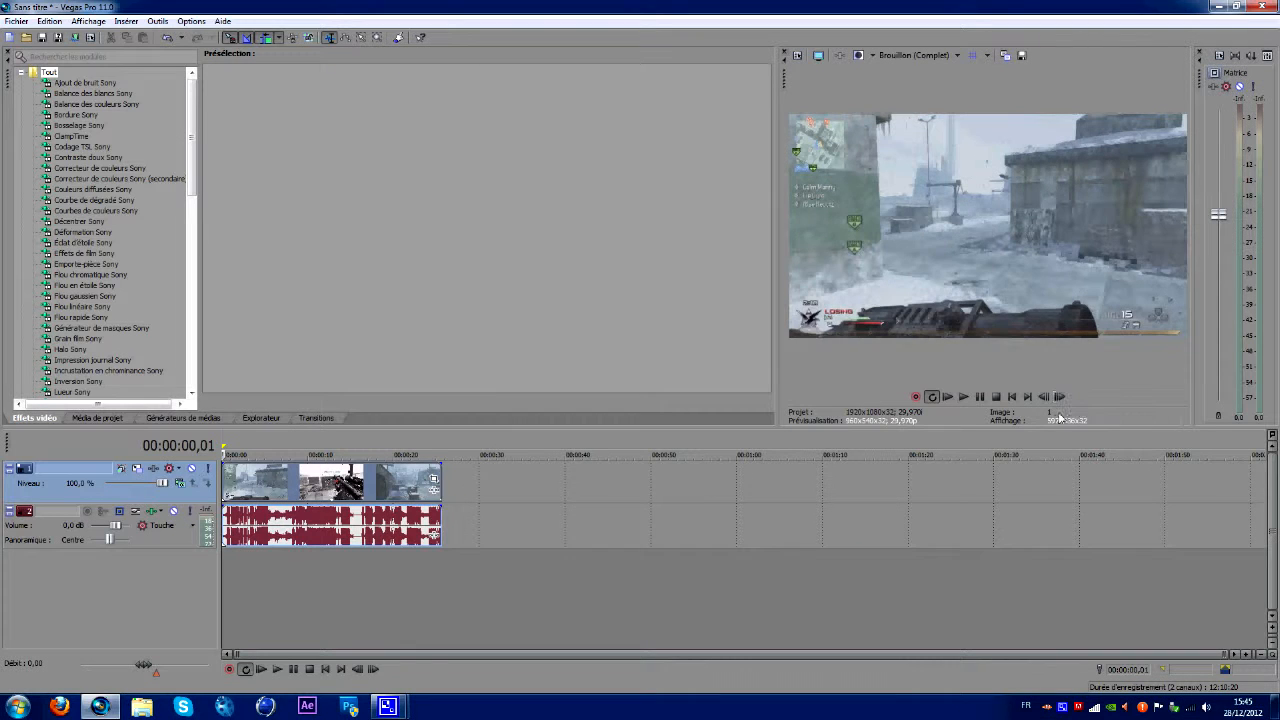
left_click(1060, 397)
left_click(1060, 397)
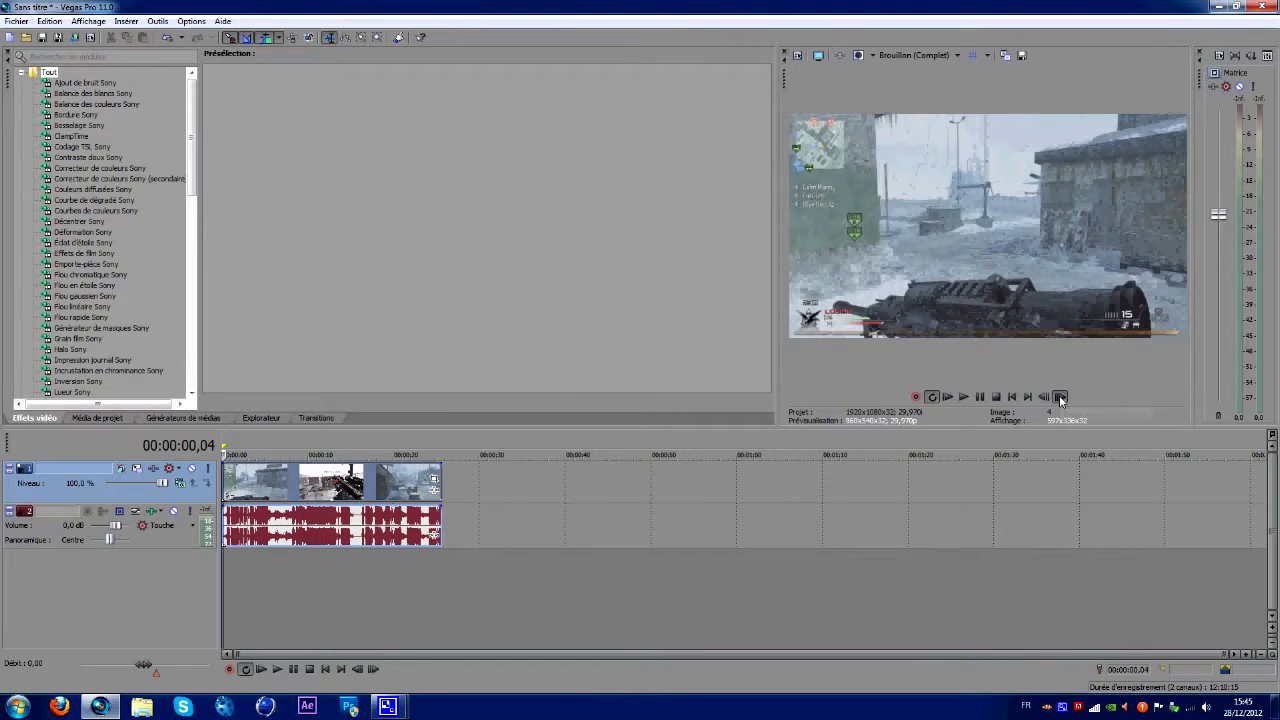
left_click(1060, 397)
left_click(1060, 397)
left_click(1060, 397)
left_click(1060, 397)
left_click(1060, 397)
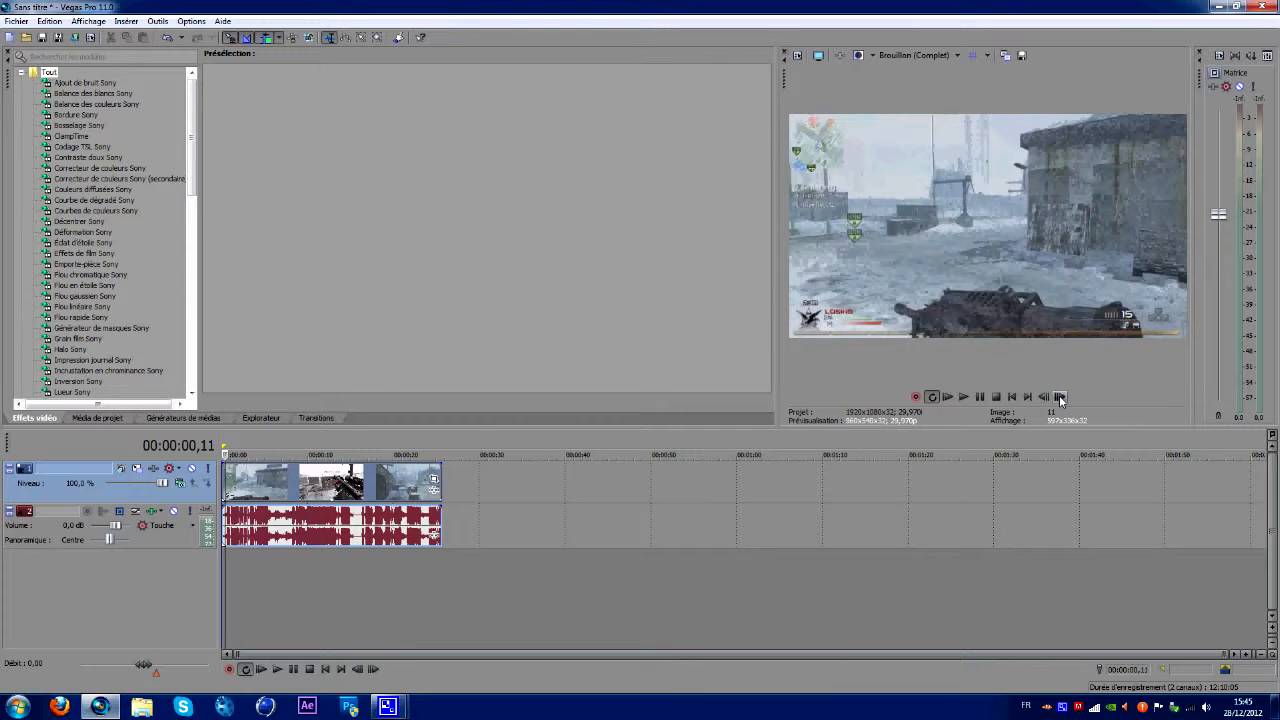
left_click(1060, 397)
left_click(1060, 397)
left_click(1060, 397)
left_click(1060, 397)
left_click(1060, 397)
left_click(1060, 397)
left_click(1060, 397)
left_click(1060, 397)
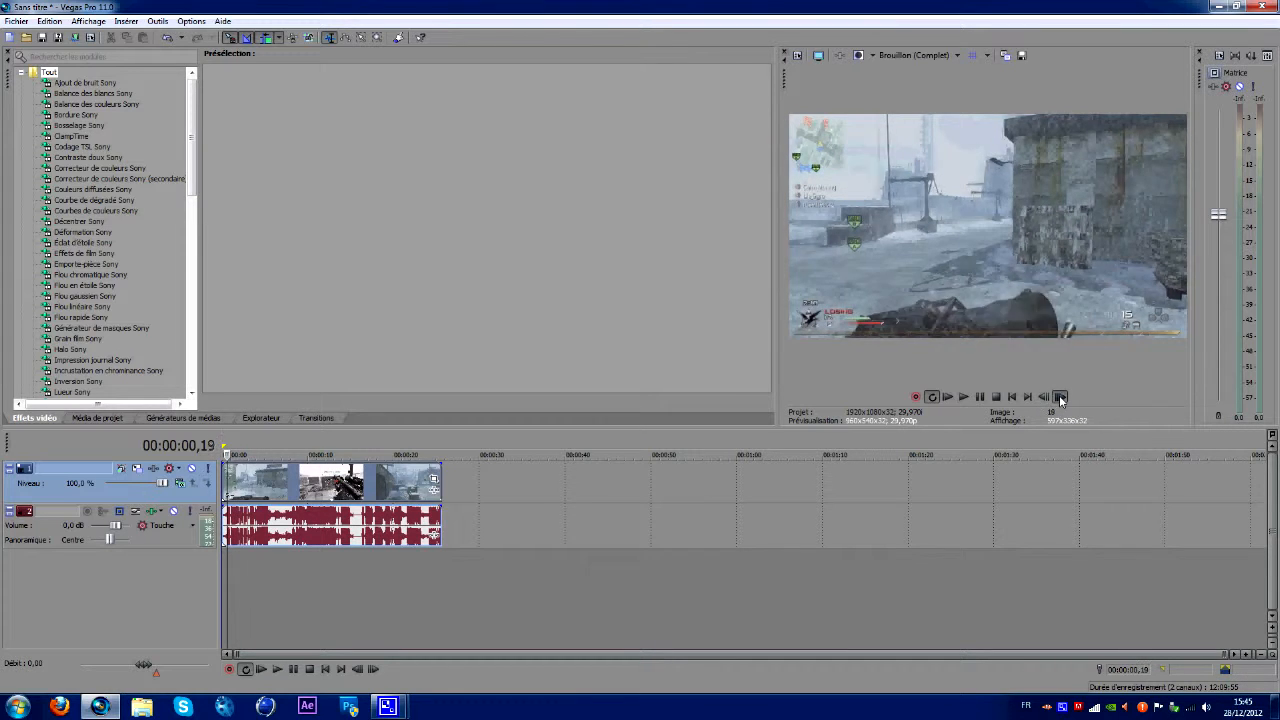
left_click(1060, 397)
left_click(1060, 397)
left_click(1060, 397)
left_click(1060, 397)
left_click(1060, 397)
left_click(1060, 397)
left_click(1060, 397)
left_click(1060, 397)
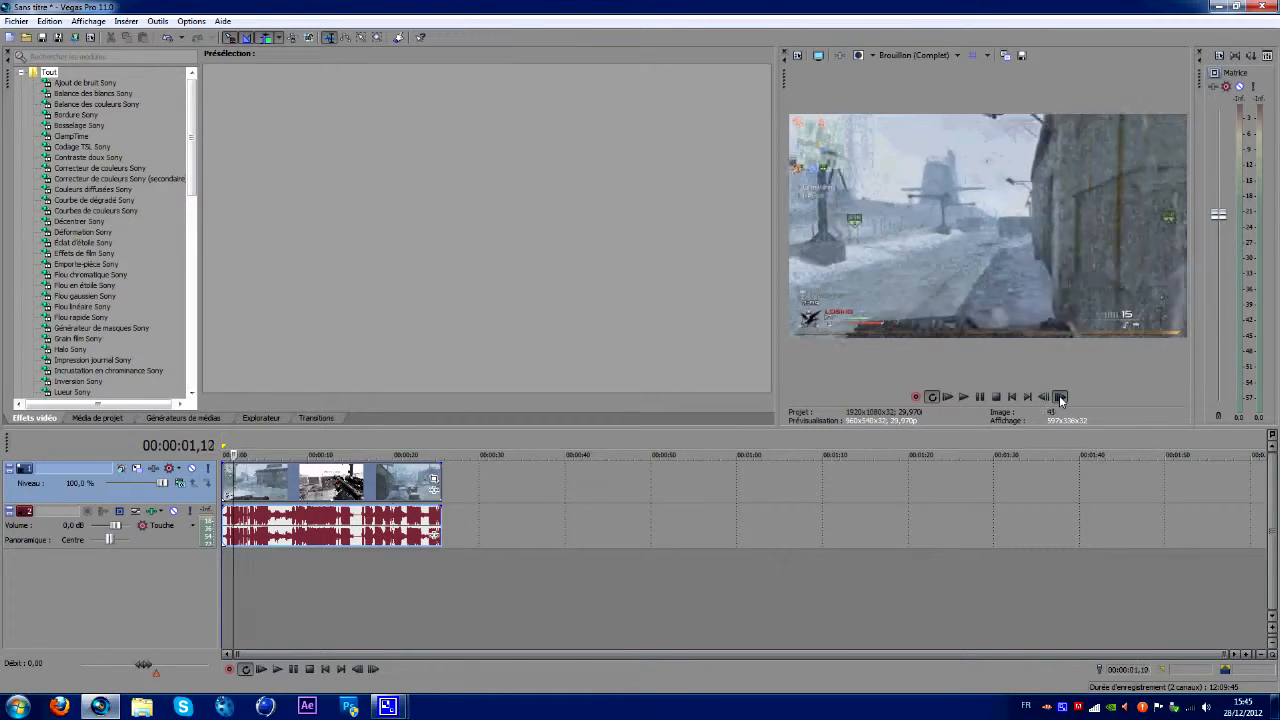
left_click(1060, 397)
left_click(1060, 397)
left_click(1060, 397)
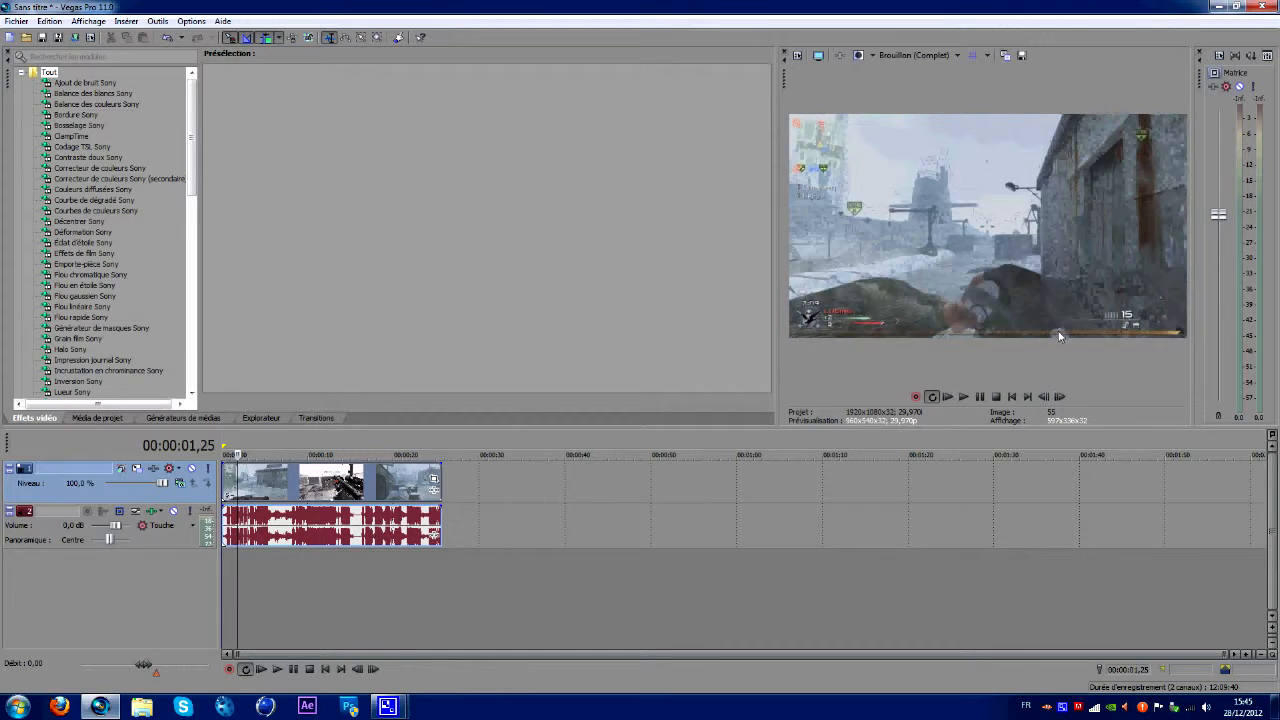
Step: Go back through the clip frame by frame to about 00:00:01,00
left_click(1044, 397)
left_click(1044, 397)
left_click(1044, 397)
left_click(1044, 397)
left_click(1044, 397)
left_click(1044, 397)
left_click(1044, 397)
left_click(1044, 397)
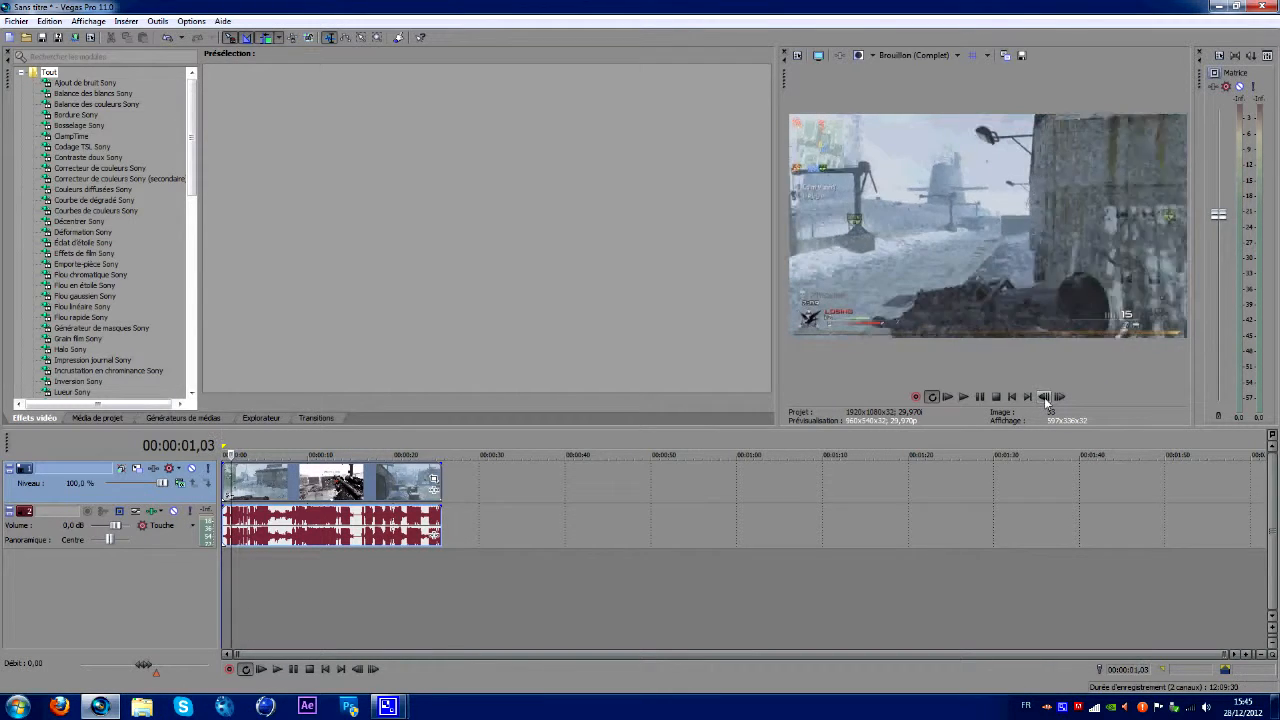
left_click(1044, 399)
left_click(1044, 399)
left_click(1044, 399)
left_click(1044, 399)
Step: Advance frame by frame again, past 00:00:01,29
left_click(1060, 399)
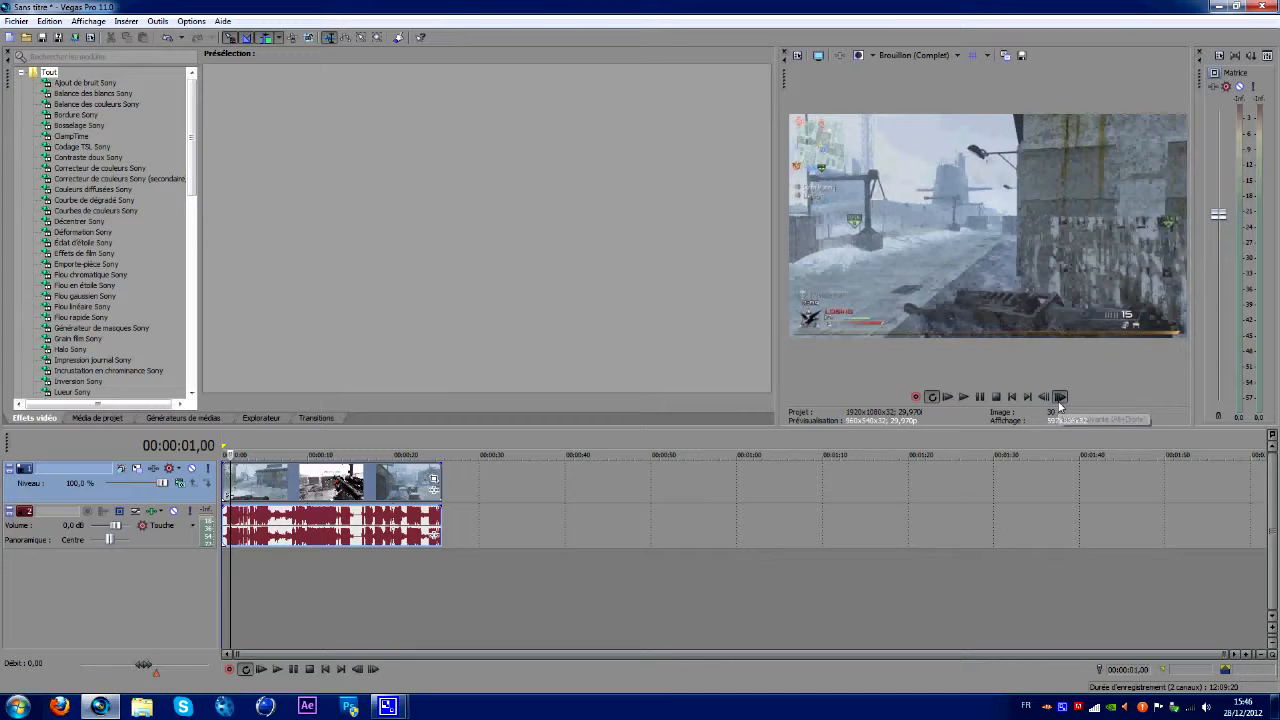
left_click(1060, 397)
left_click(1060, 397)
left_click(1060, 397)
left_click(1060, 397)
left_click(1060, 397)
left_click(1060, 397)
left_click(1060, 397)
left_click(1060, 397)
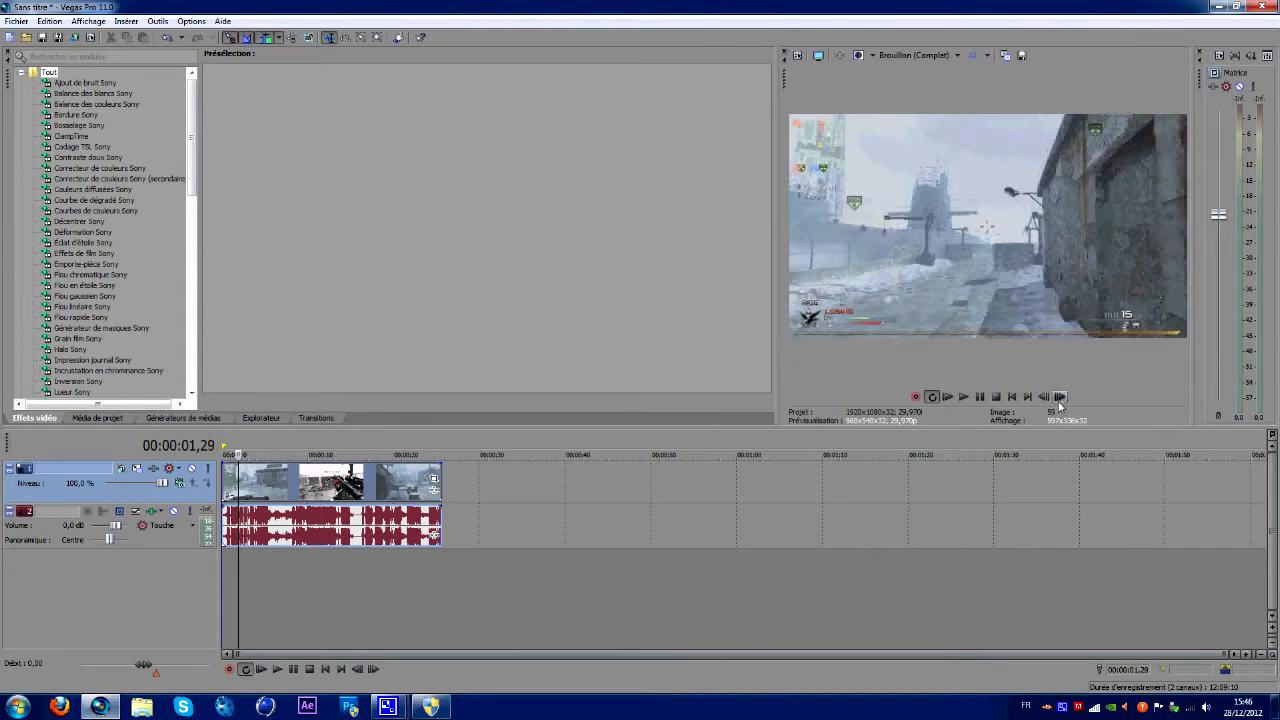
left_click(1060, 397)
left_click(1060, 397)
left_click(1060, 397)
left_click(1060, 397)
left_click(1060, 397)
left_click(1060, 397)
left_click(1060, 397)
left_click(1060, 397)
Step: Go back frame by frame to 00:00:01,07
left_click(1045, 397)
left_click(1045, 397)
left_click(1045, 397)
left_click(1045, 397)
left_click(1045, 397)
left_click(1045, 397)
left_click(1045, 397)
left_click(1045, 397)
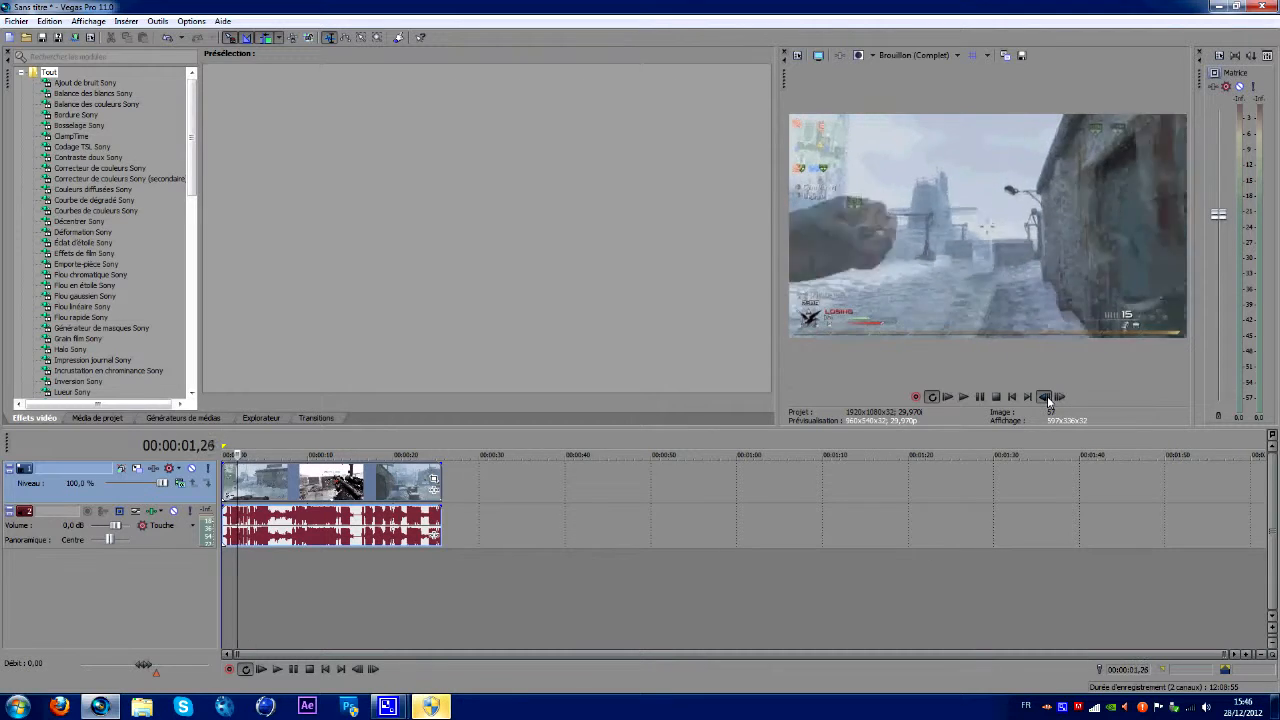
left_click(1045, 397)
left_click(1045, 397)
left_click(1045, 397)
left_click(1045, 397)
left_click(1045, 397)
left_click(1045, 397)
left_click(1045, 397)
left_click(1045, 397)
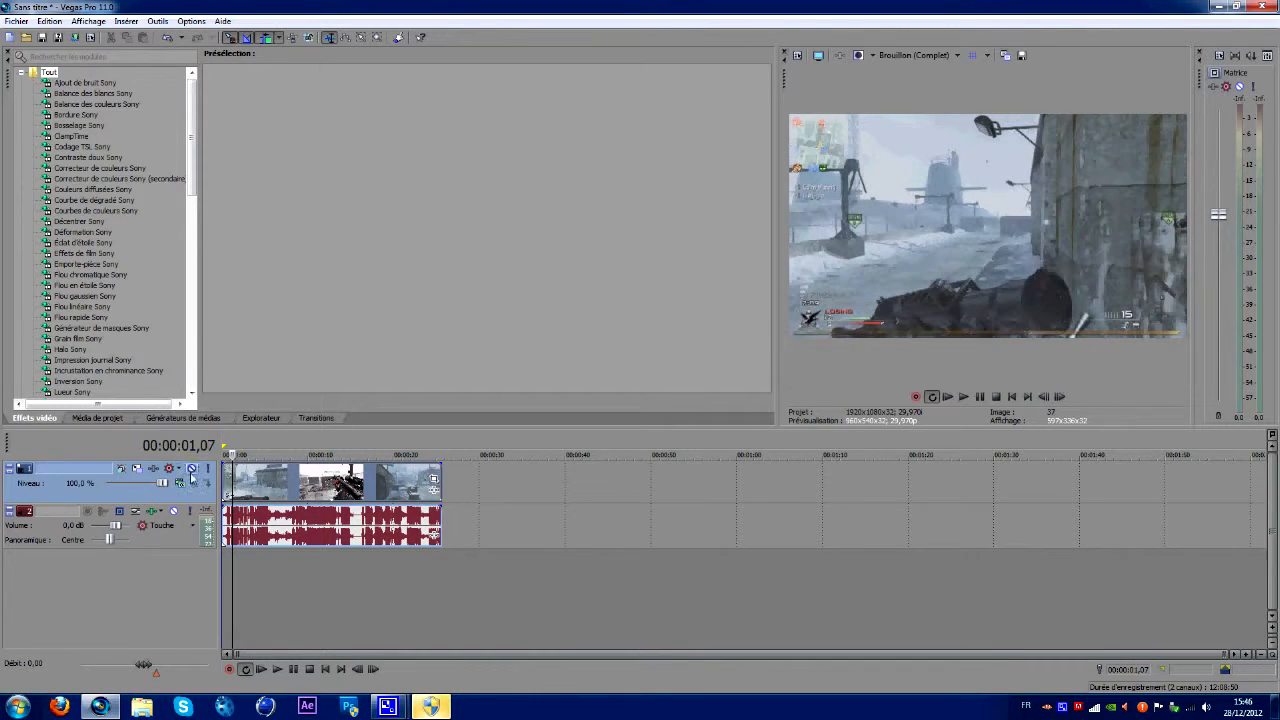
Step: Preview several points along the first half of the clip and return the cursor to 00:00:00,00
left_click(226, 470)
left_click(228, 478)
left_click(236, 481)
left_click(254, 482)
left_click(277, 482)
left_click(318, 482)
left_click(228, 483)
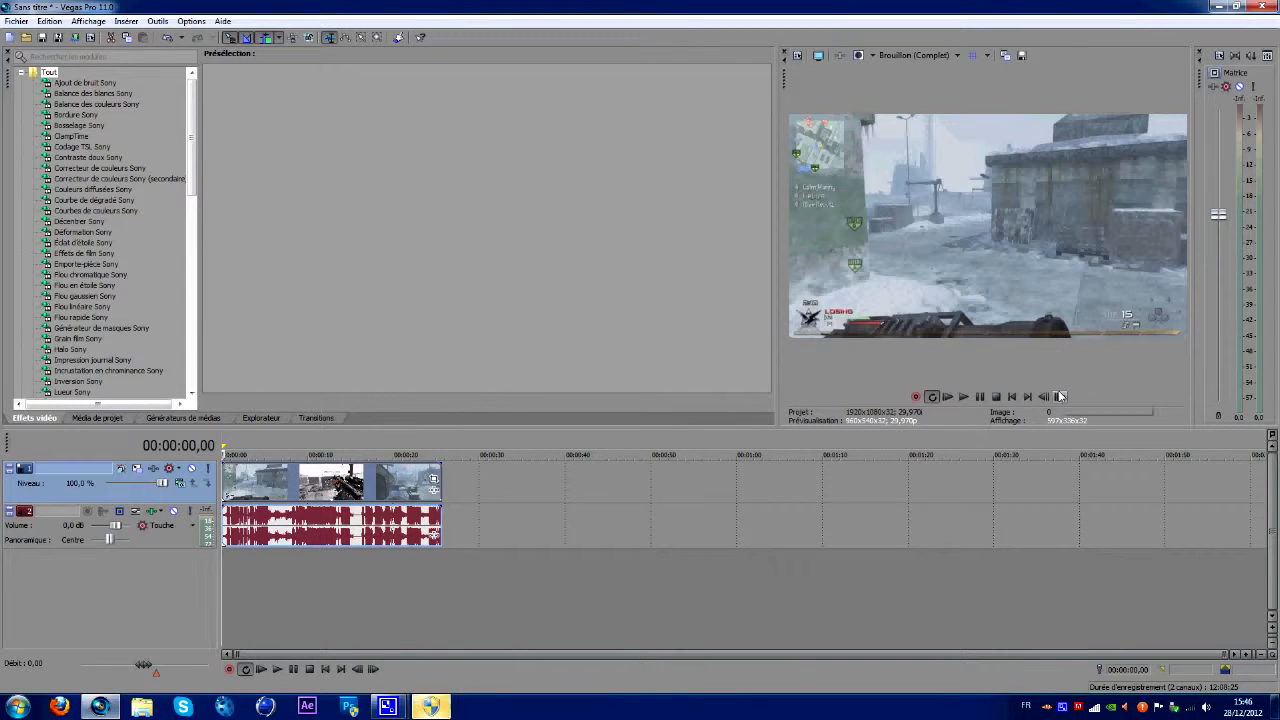
Step: Advance the cursor frame by frame from the start of the clip to 00:00:01,28
left_click(1060, 397)
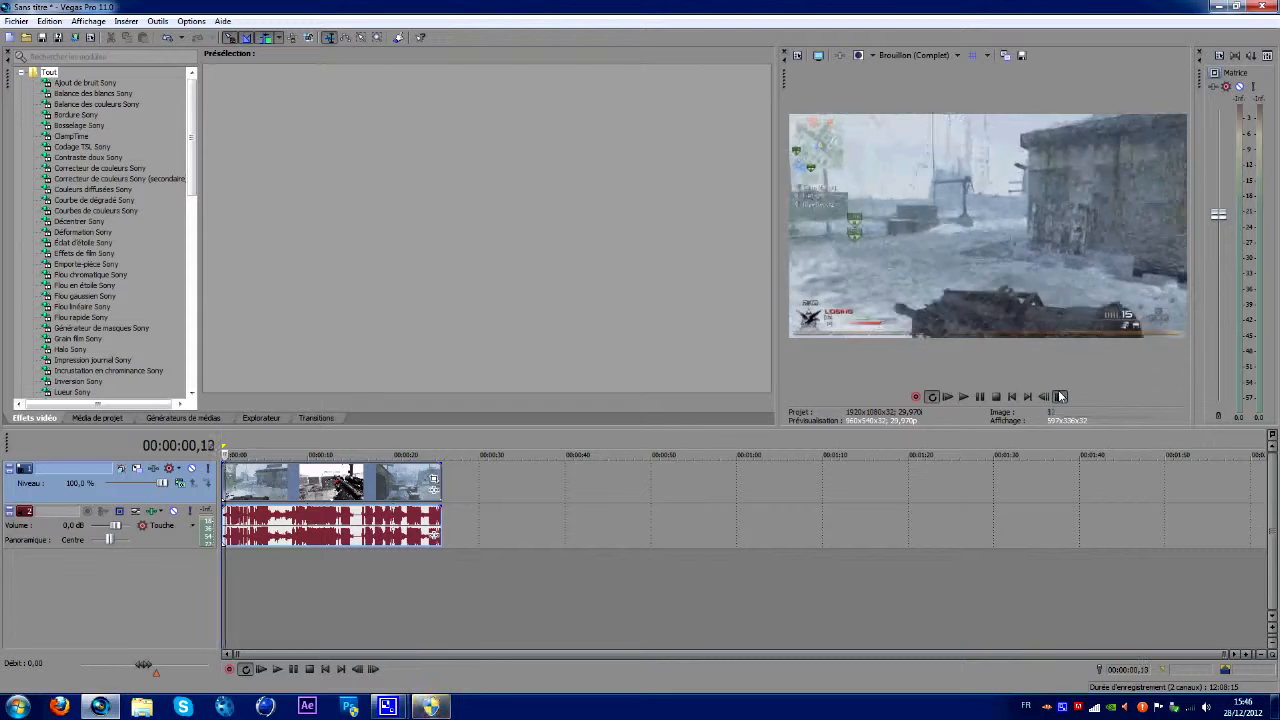
left_click_drag(1060, 397, 1060, 397)
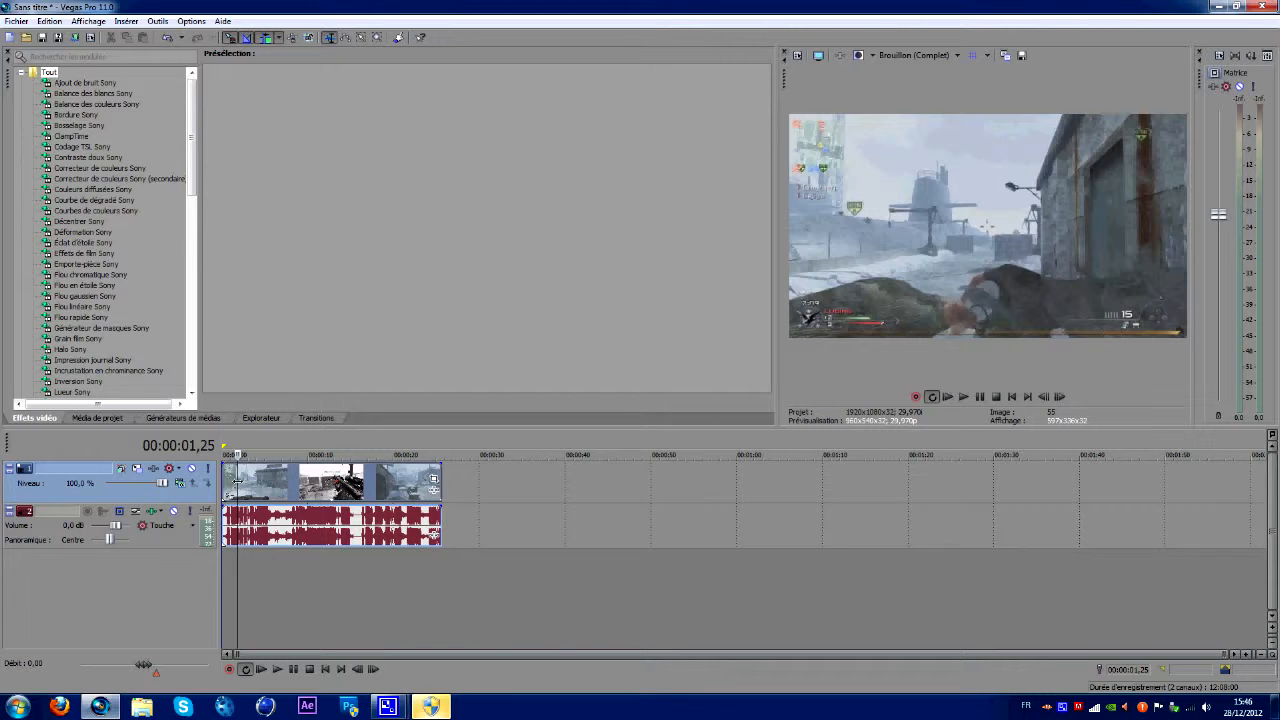
key("alt+Right")
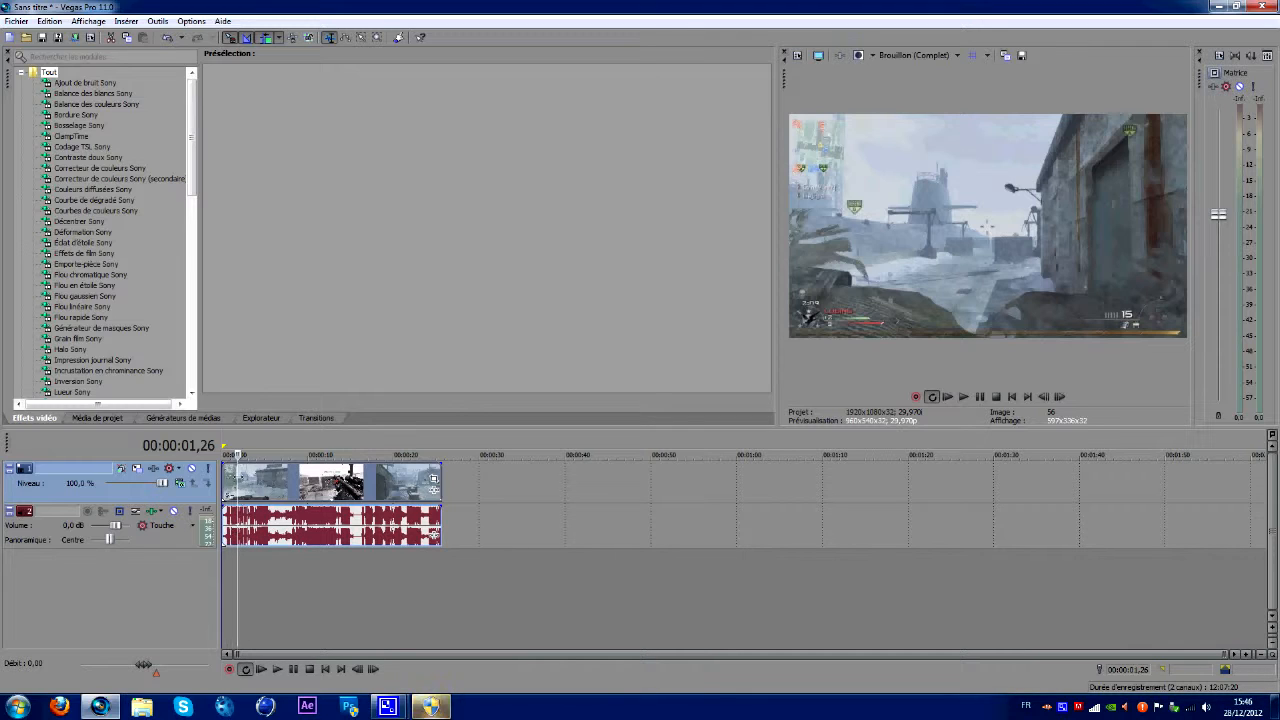
left_click(240, 478)
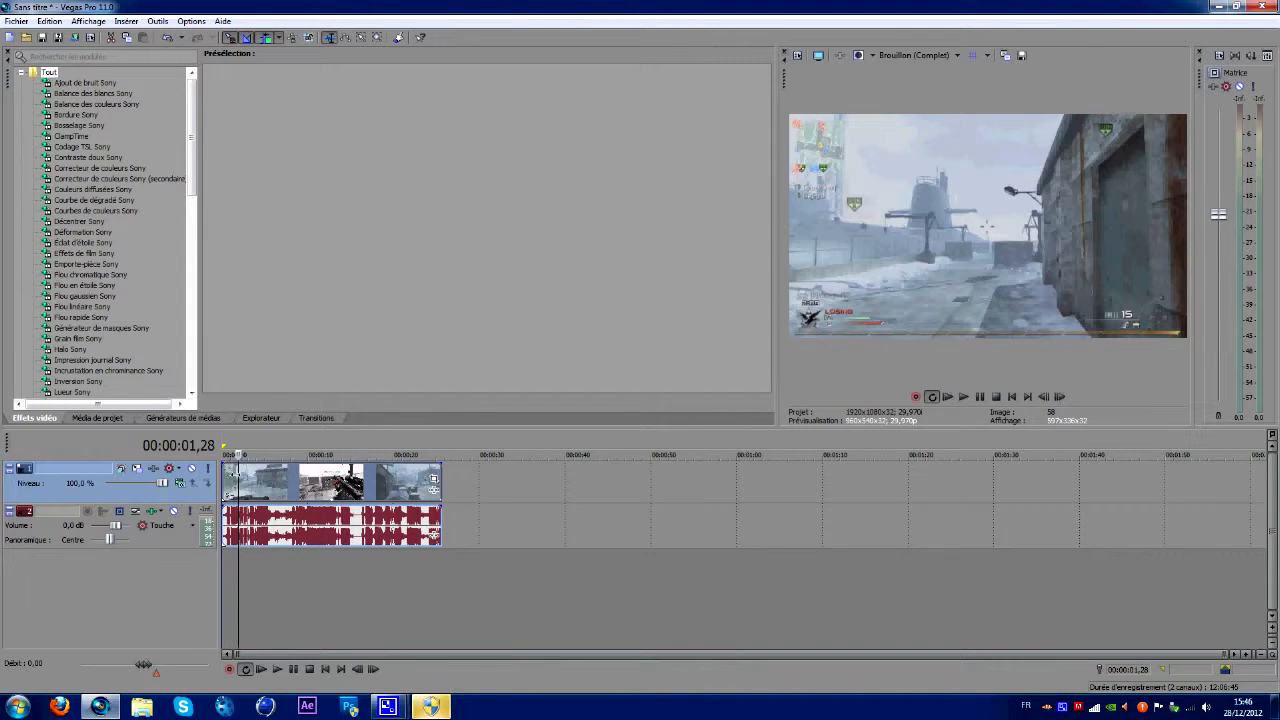
Step: Split the gameplay clip at 00:00:02,03 and move the second part along the timeline, away from the first
left_click(240, 478)
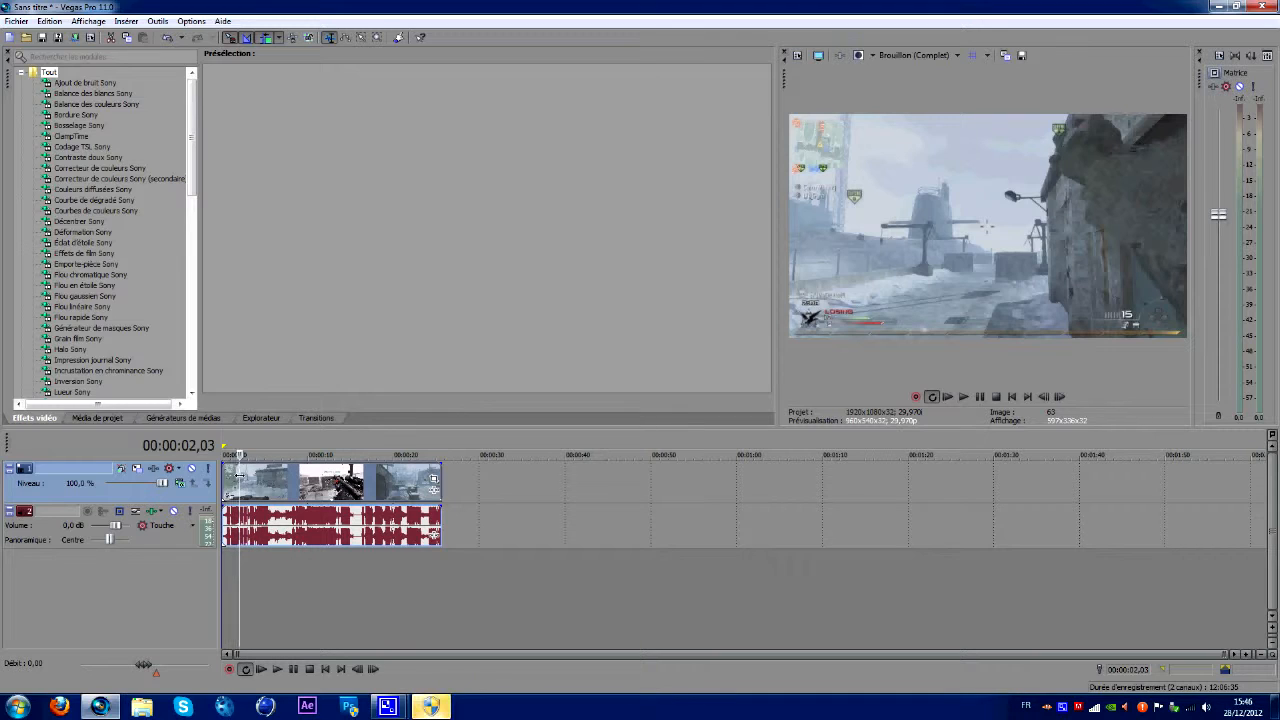
key("s")
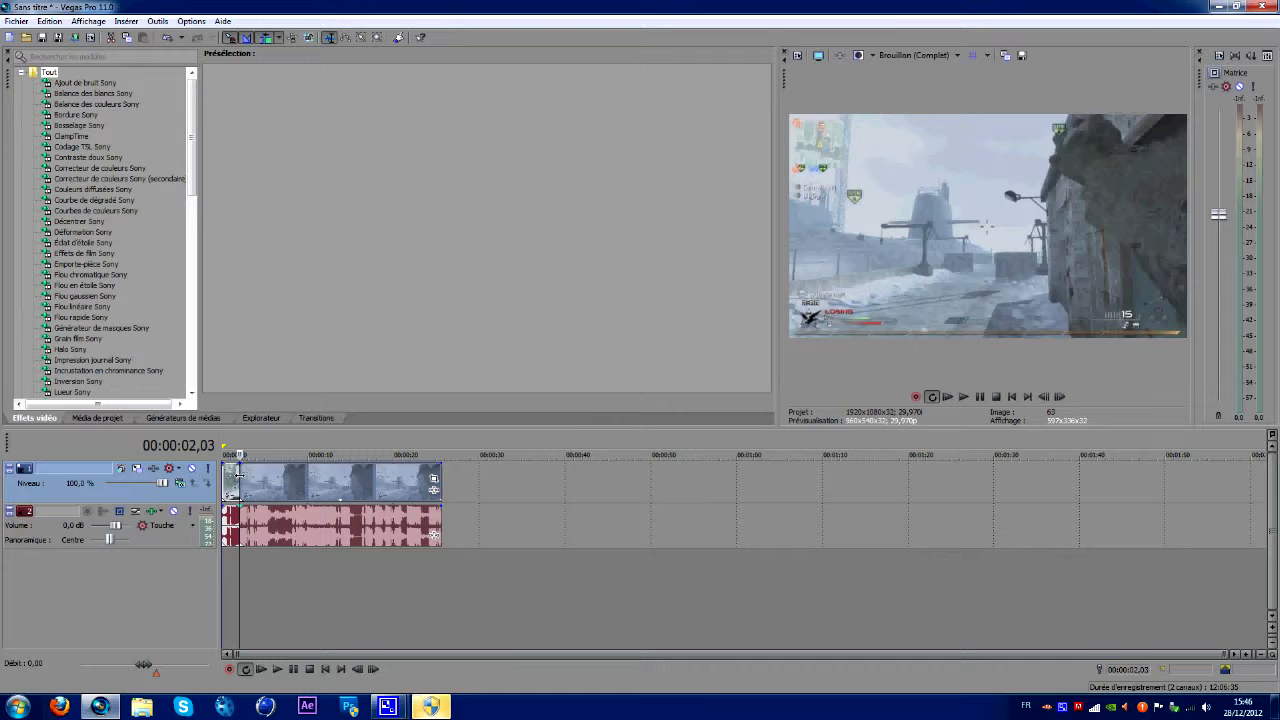
left_click_drag(252, 482, 447, 482)
Step: Step frame by frame through the short first piece from its start to 00:00:01,09
left_click(238, 476)
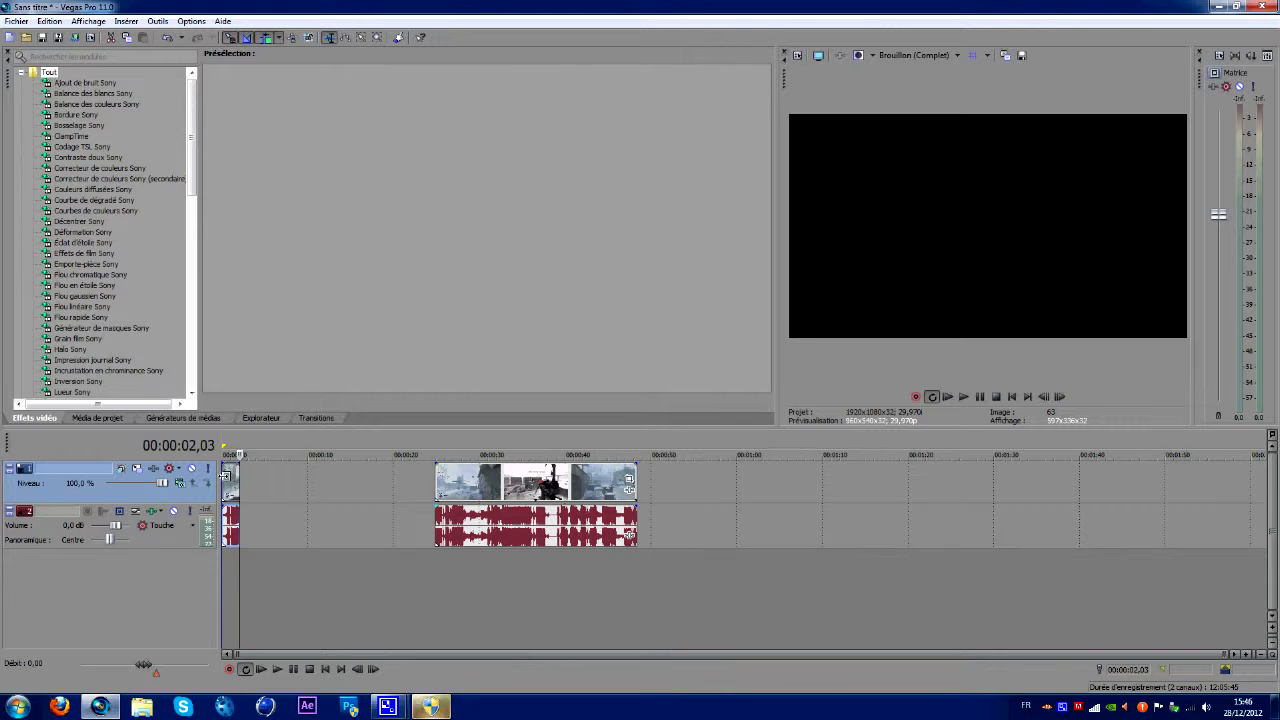
left_click(225, 476)
left_click(1060, 397)
left_click_drag(1062, 399, 1062, 399)
Step: Examine the second piece's opening frames and move the piece earlier, starting at about 00:00:16
left_click_drag(466, 486, 448, 486)
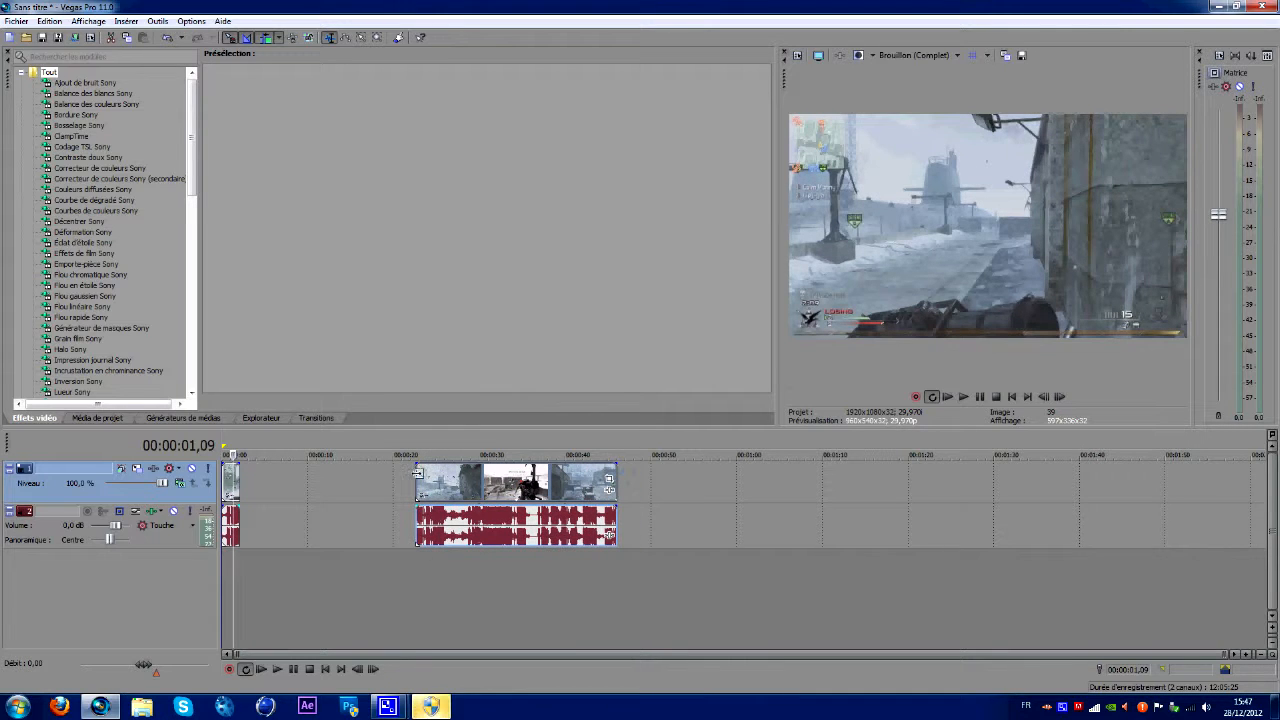
left_click(418, 480)
left_click(1062, 397)
left_click_drag(1064, 397, 1064, 397)
left_click_drag(494, 490, 437, 490)
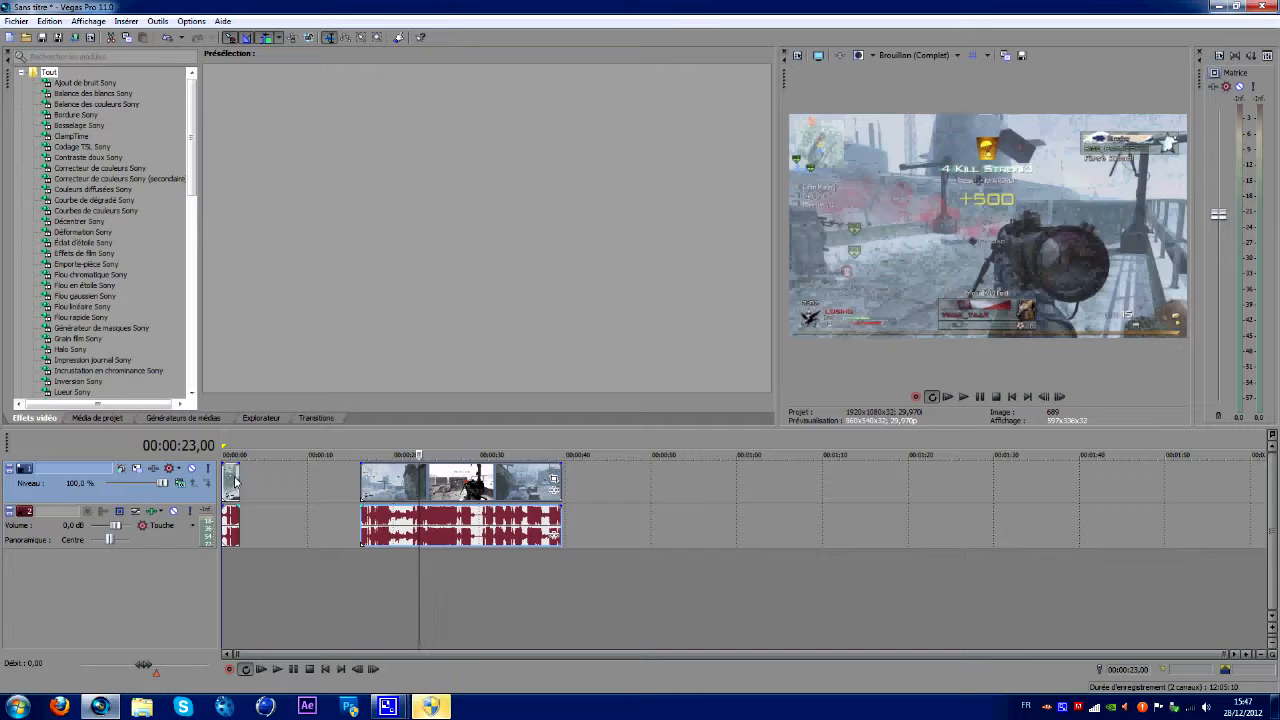
Step: Delete the short first piece and move the remaining clip to the start of the timeline
left_click(231, 487)
left_click(228, 487)
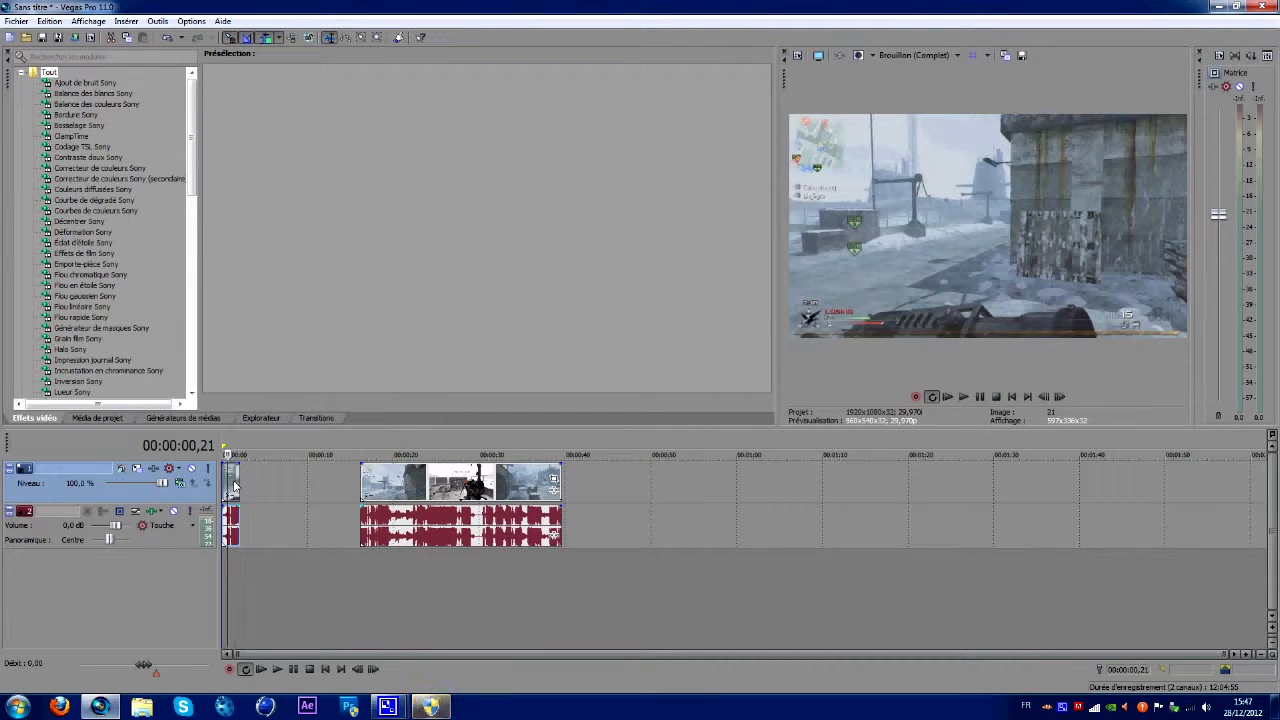
right_click(234, 487)
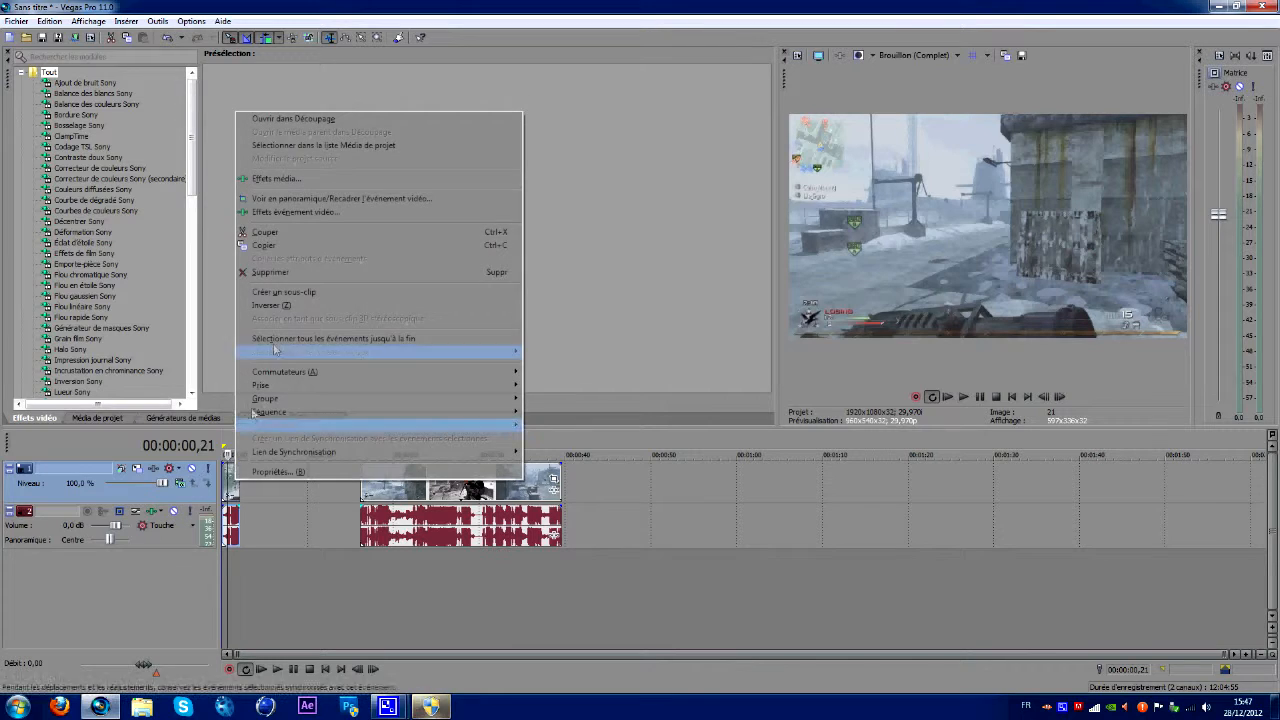
left_click(342, 272)
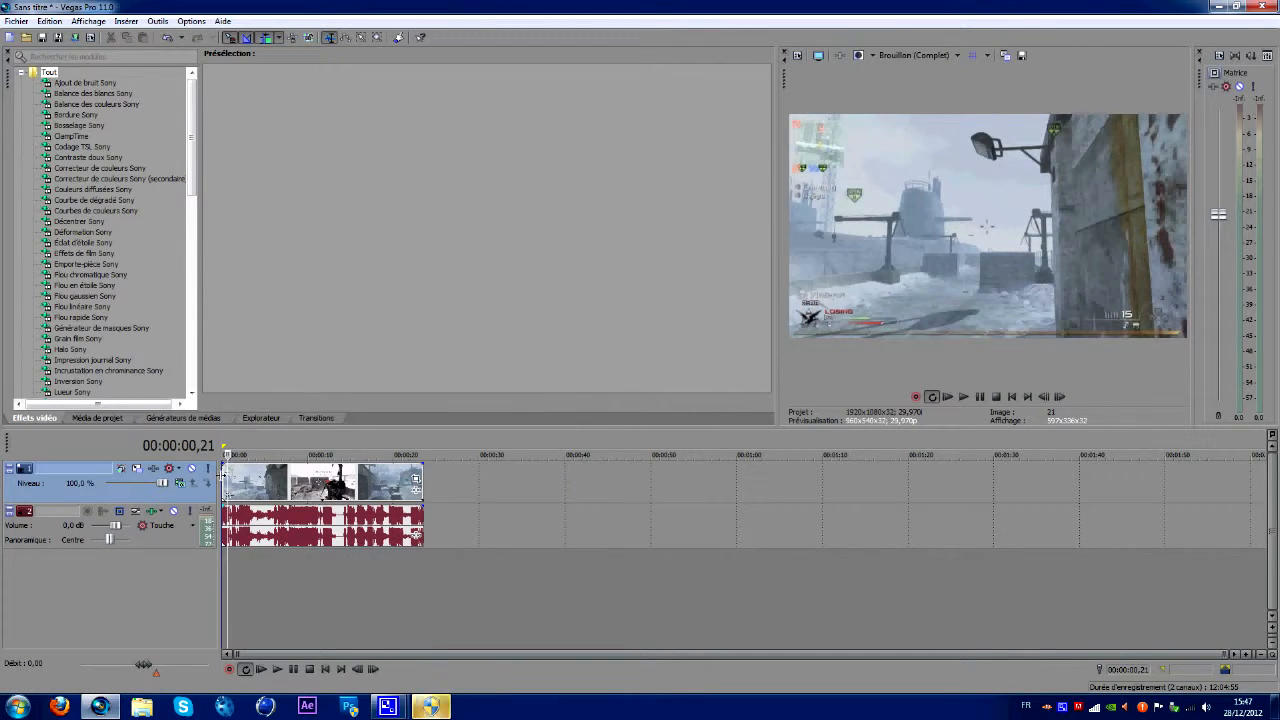
Step: Examine the trimmed clip's opening frame by frame from 00:00:00,00 to 00:00:01,04, and place the cursor at 00:00:01,28
key("Home")
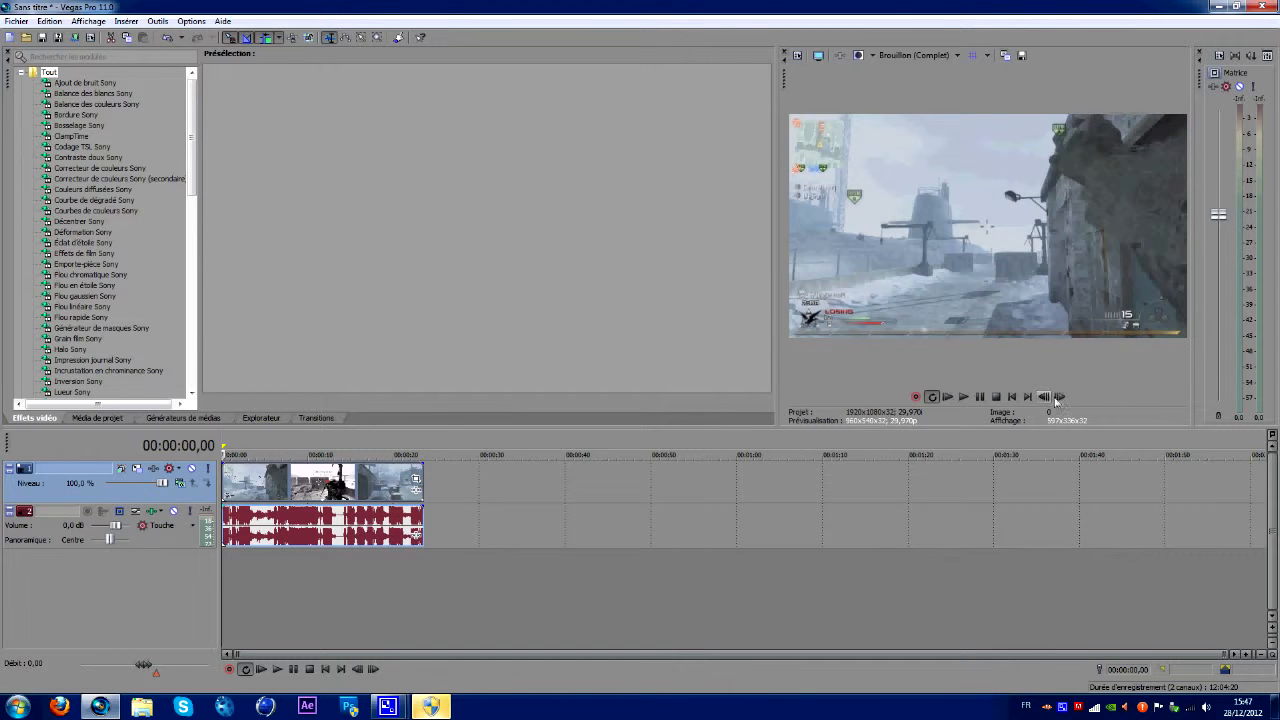
left_click(1060, 397)
left_click(1060, 397)
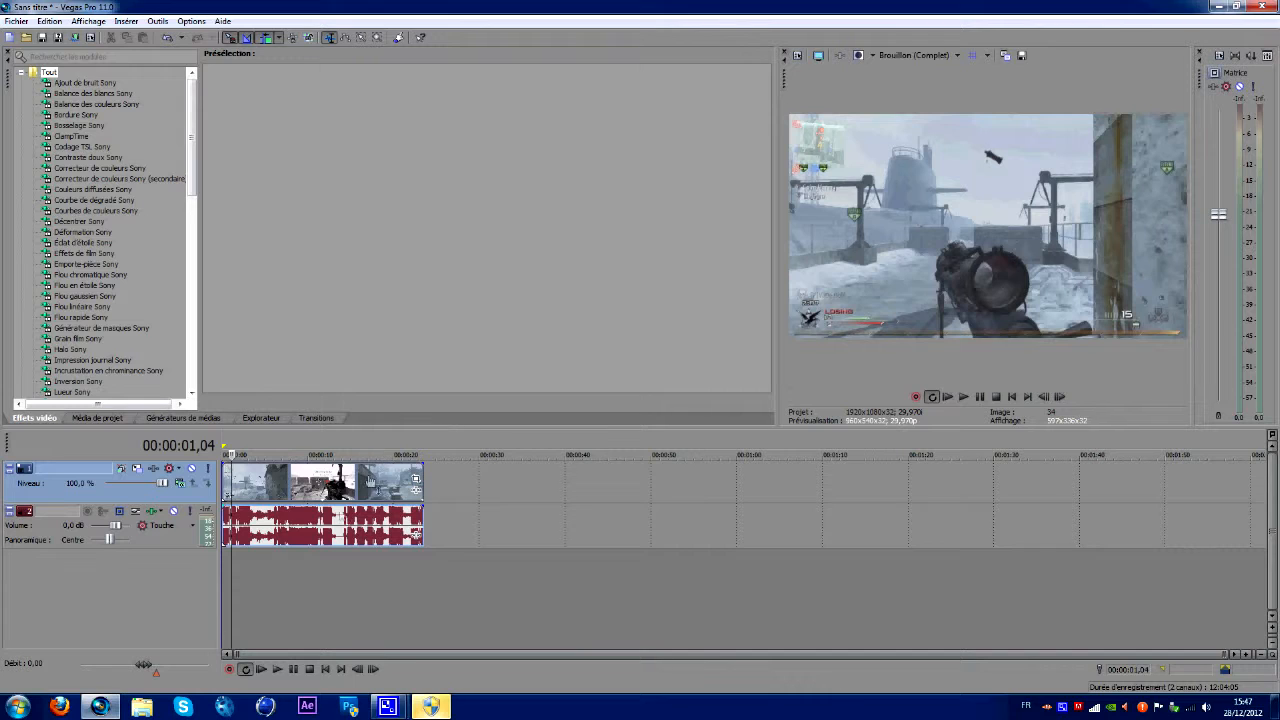
left_click(227, 482)
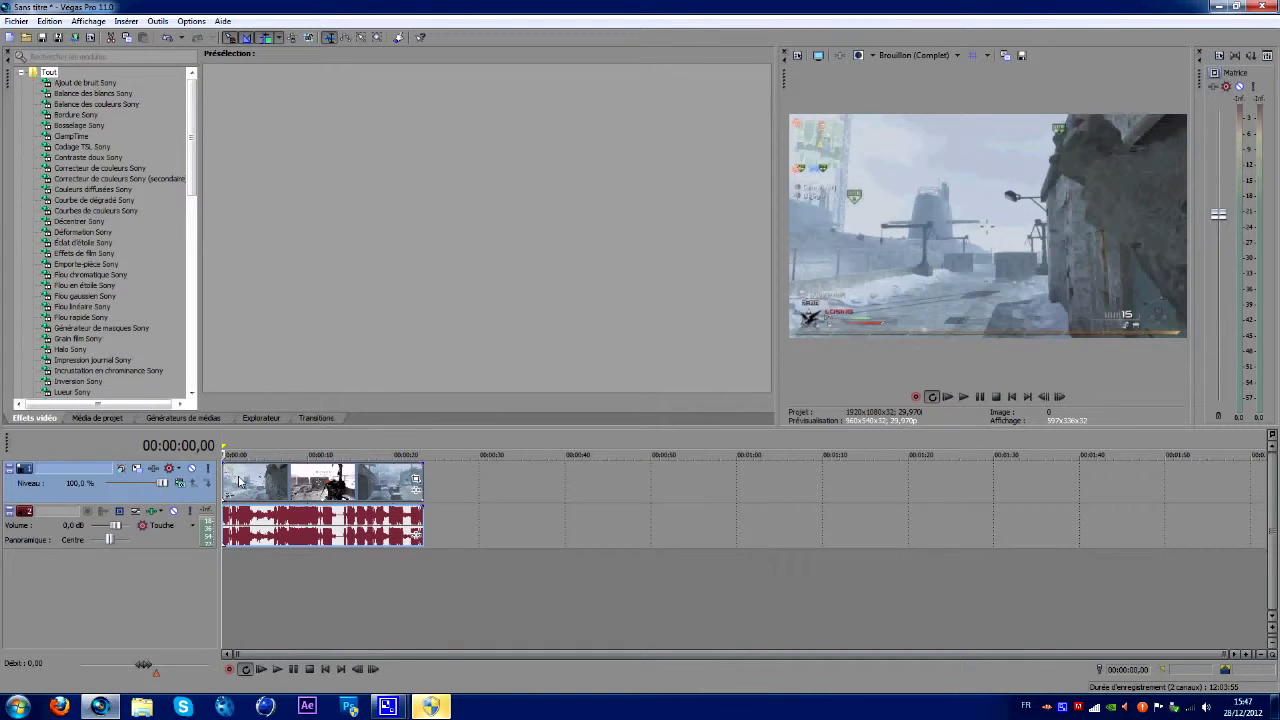
left_click(239, 484)
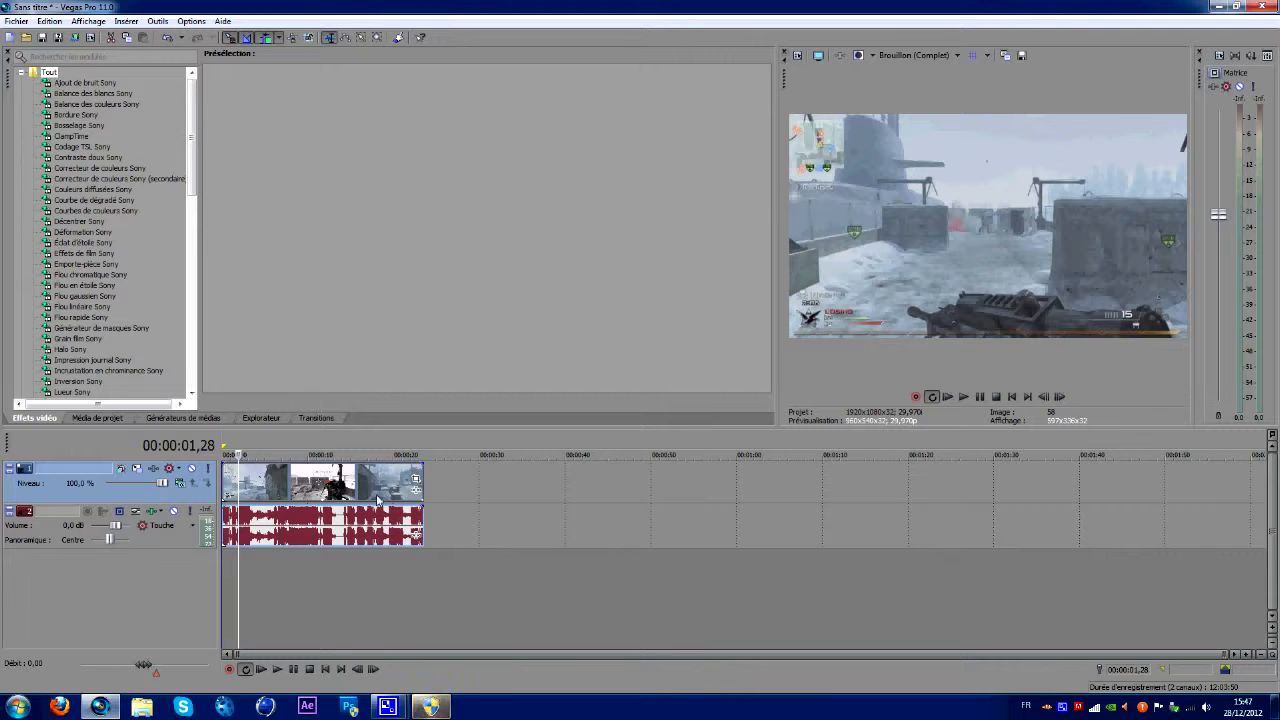
Step: Play the clip with its audio from 00:00:02,19 and pause at 00:00:09,00
left_click(370, 526)
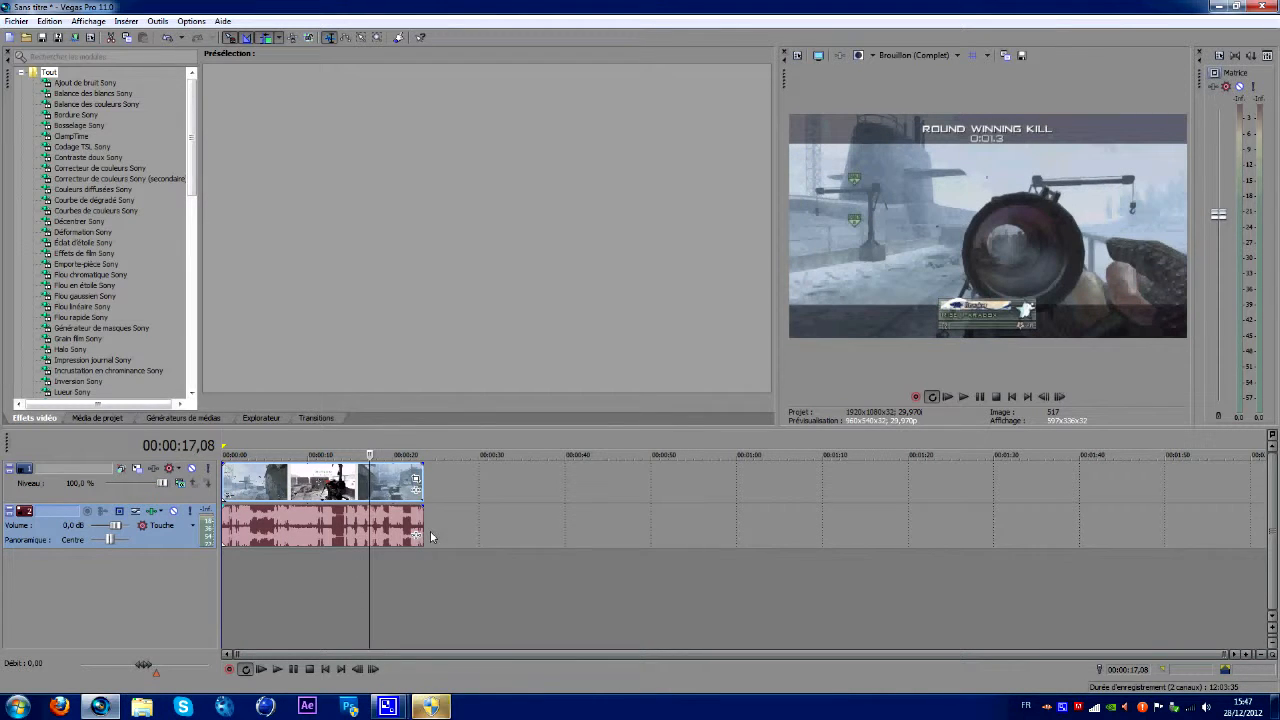
left_click(245, 528)
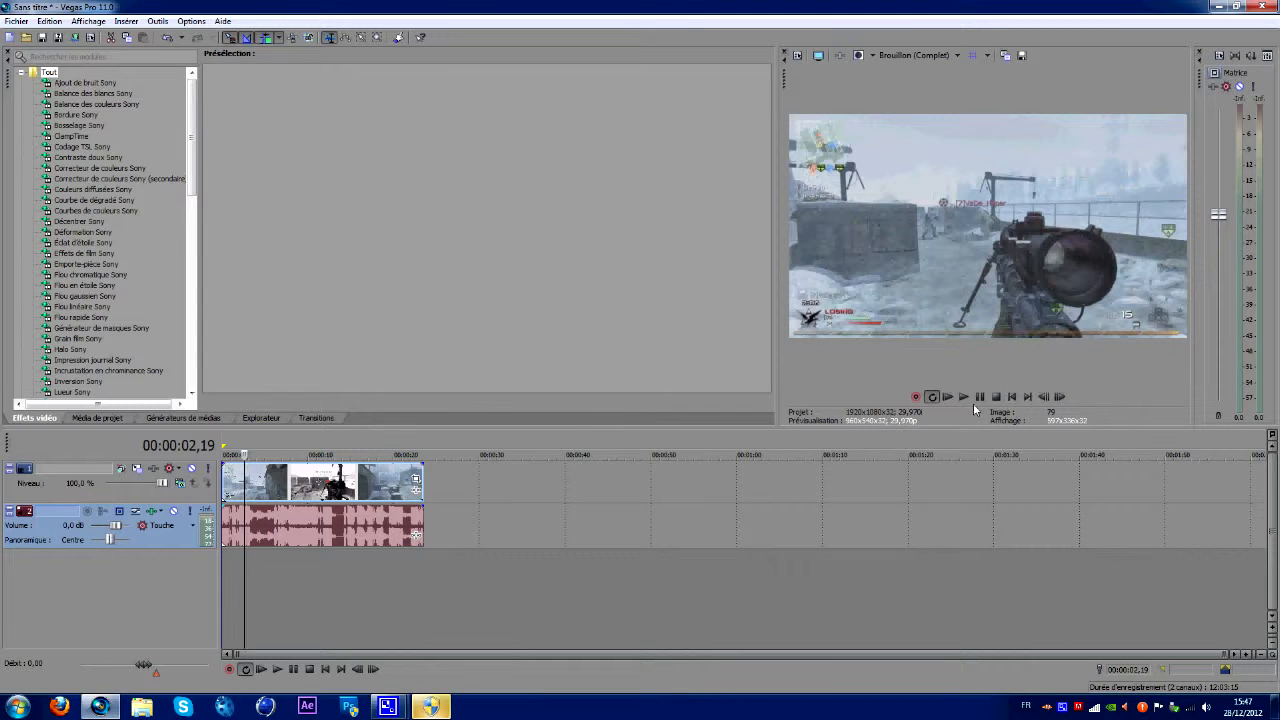
left_click(975, 401)
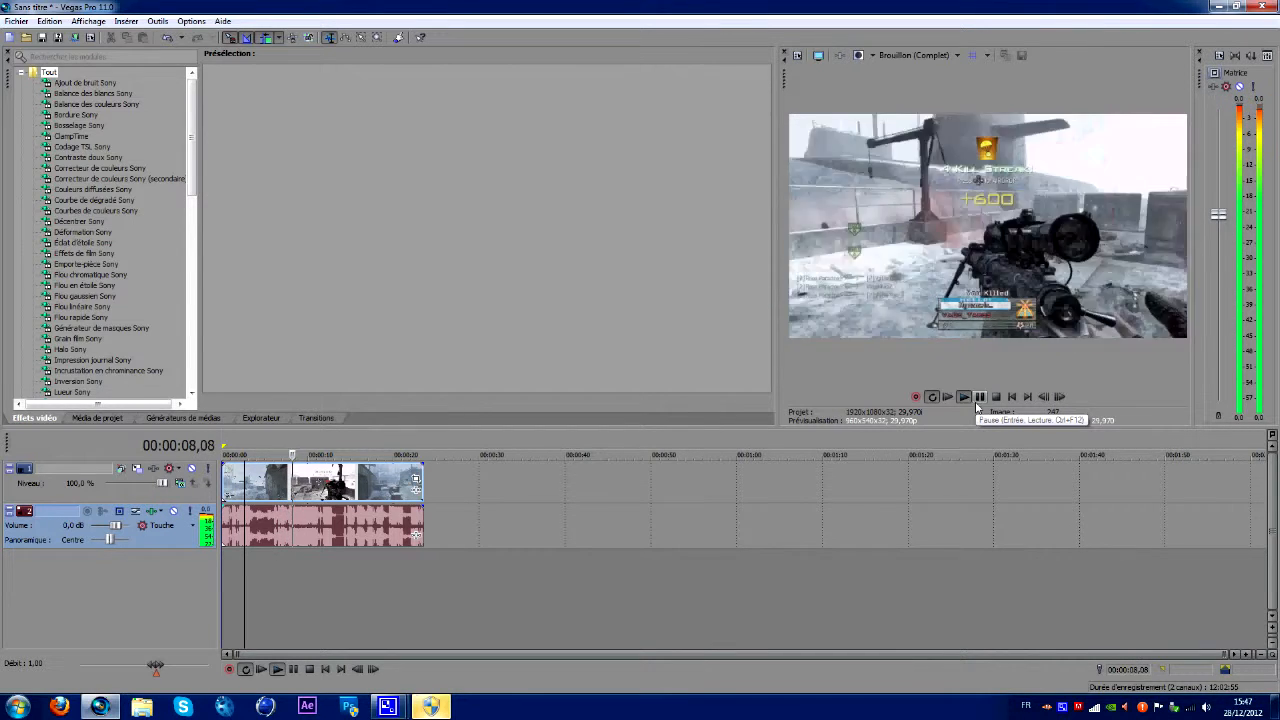
left_click(980, 397)
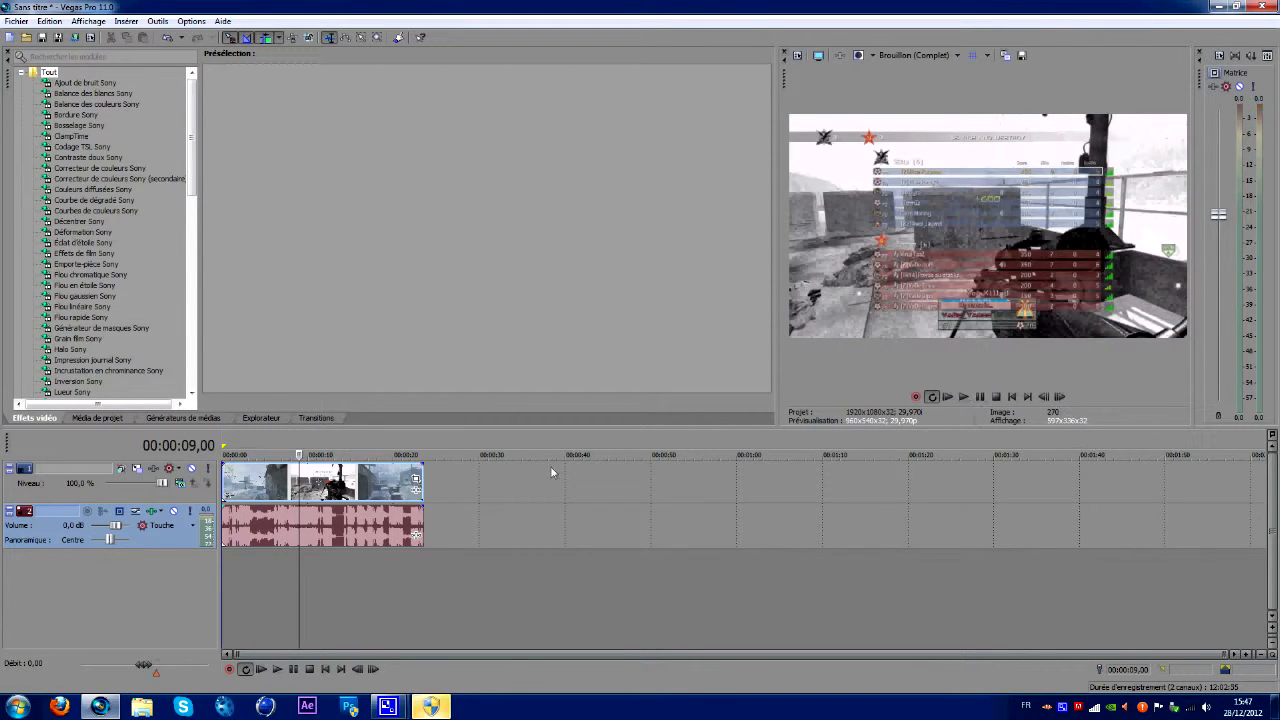
Step: Preview several points along the video and its audio waveform, ending with the cursor at 00:00:09,14
left_click(268, 488)
left_click(279, 495)
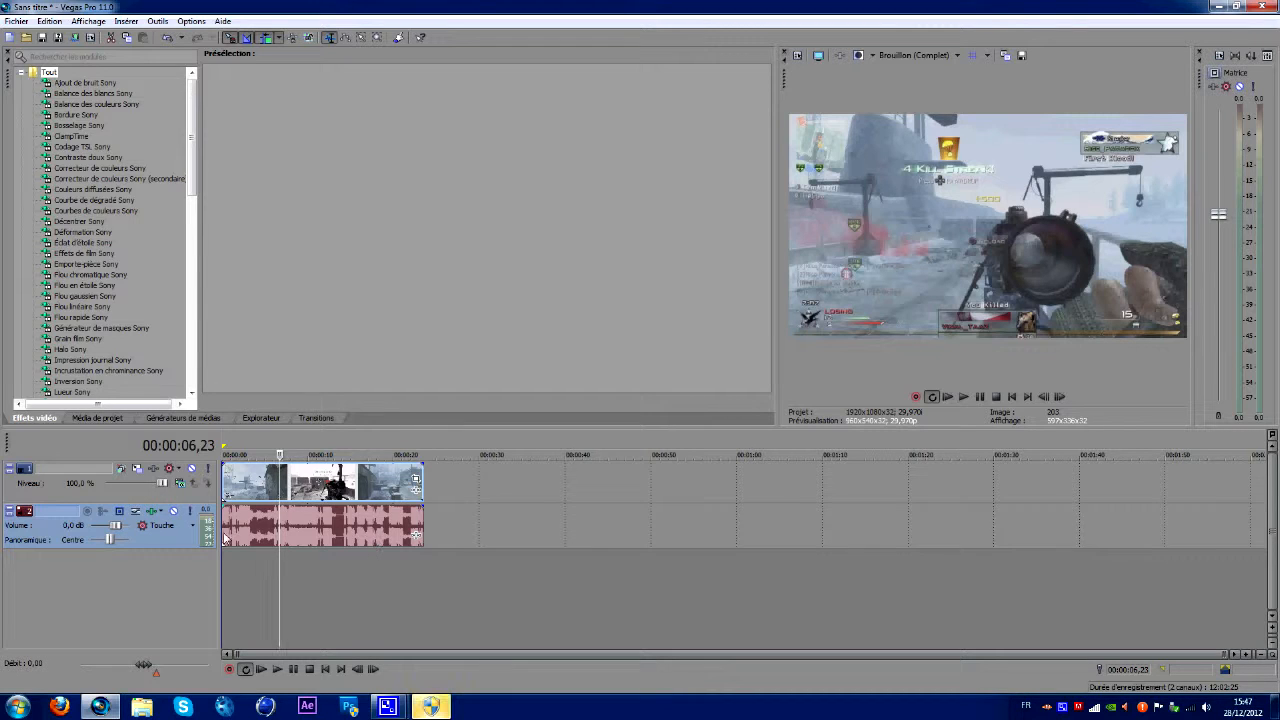
left_click(241, 533)
left_click(302, 528)
left_click(350, 524)
left_click(305, 528)
left_click(334, 528)
left_click(363, 528)
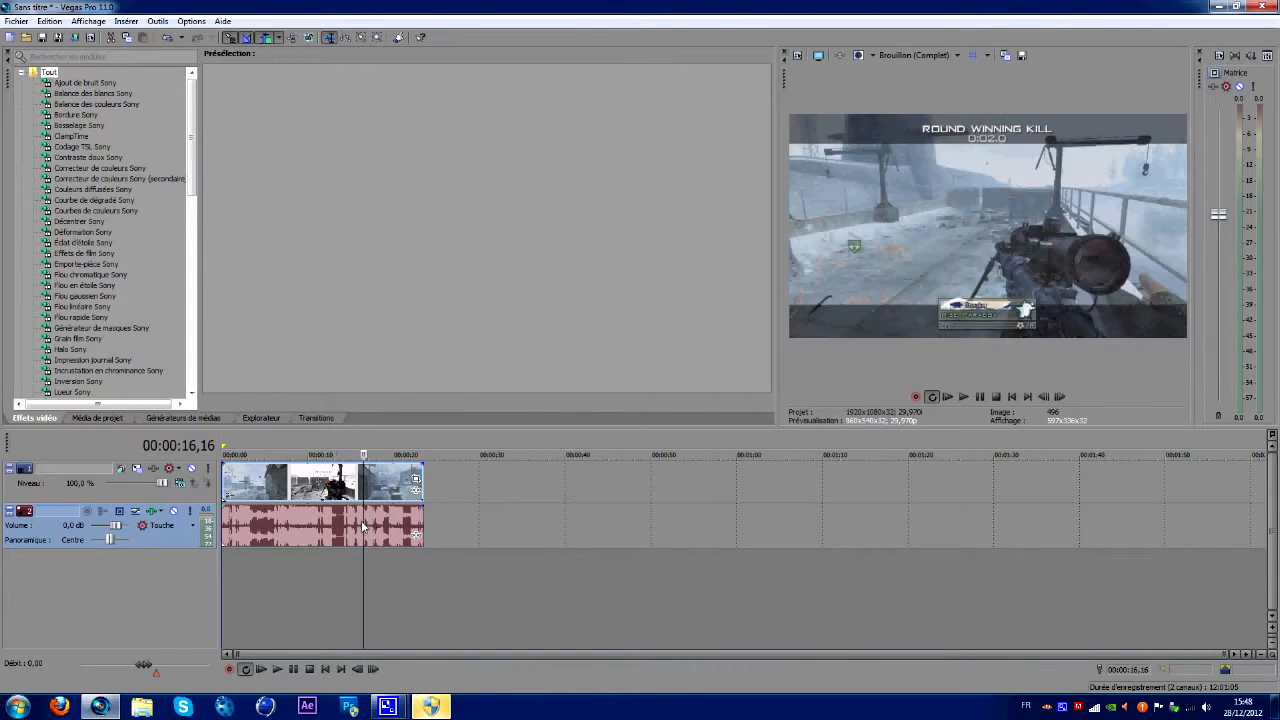
left_click(305, 528)
left_click(303, 528)
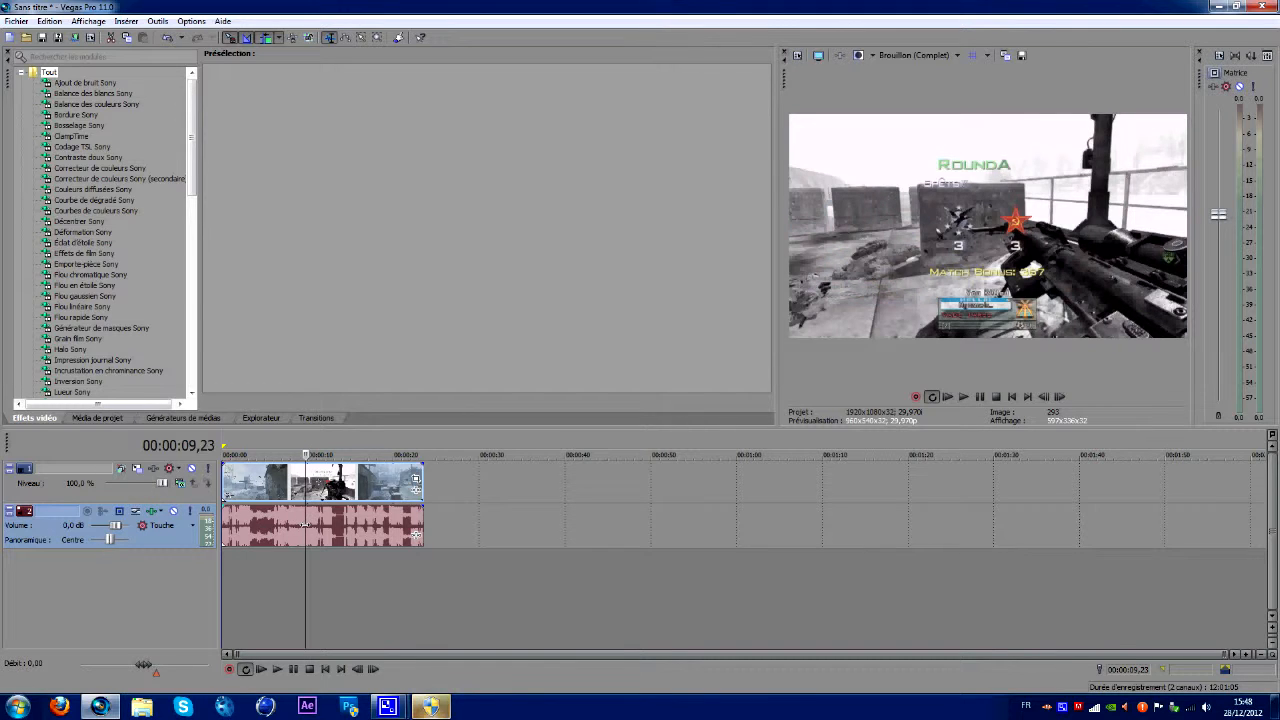
left_click(303, 529)
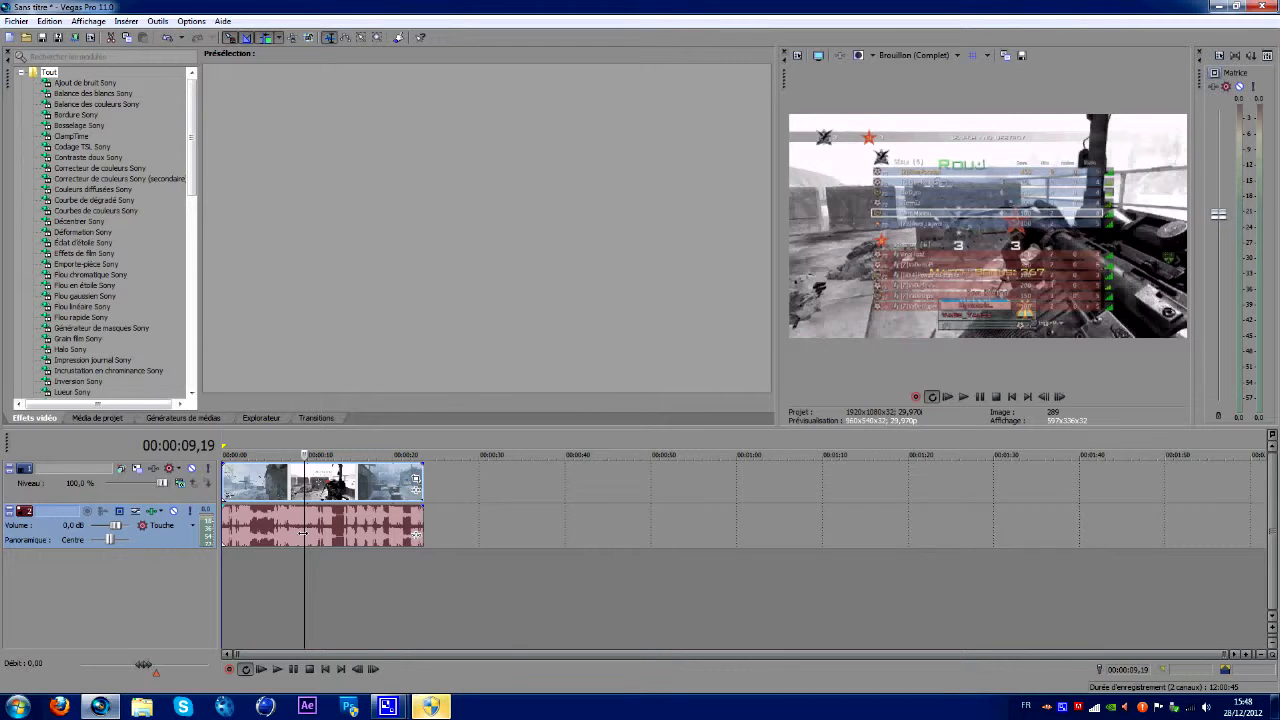
left_click(303, 532)
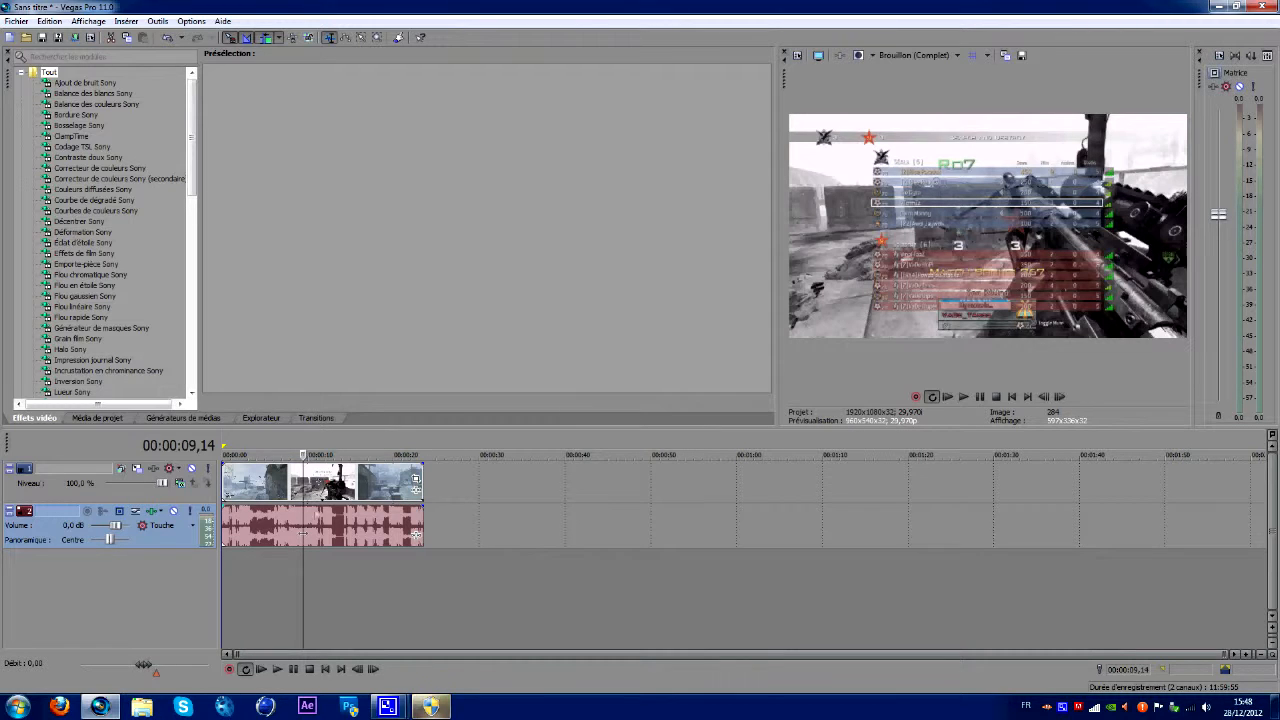
Step: Separate the audio from the video clip, move it clear along its track and delete it
left_click_drag(321, 541, 572, 526)
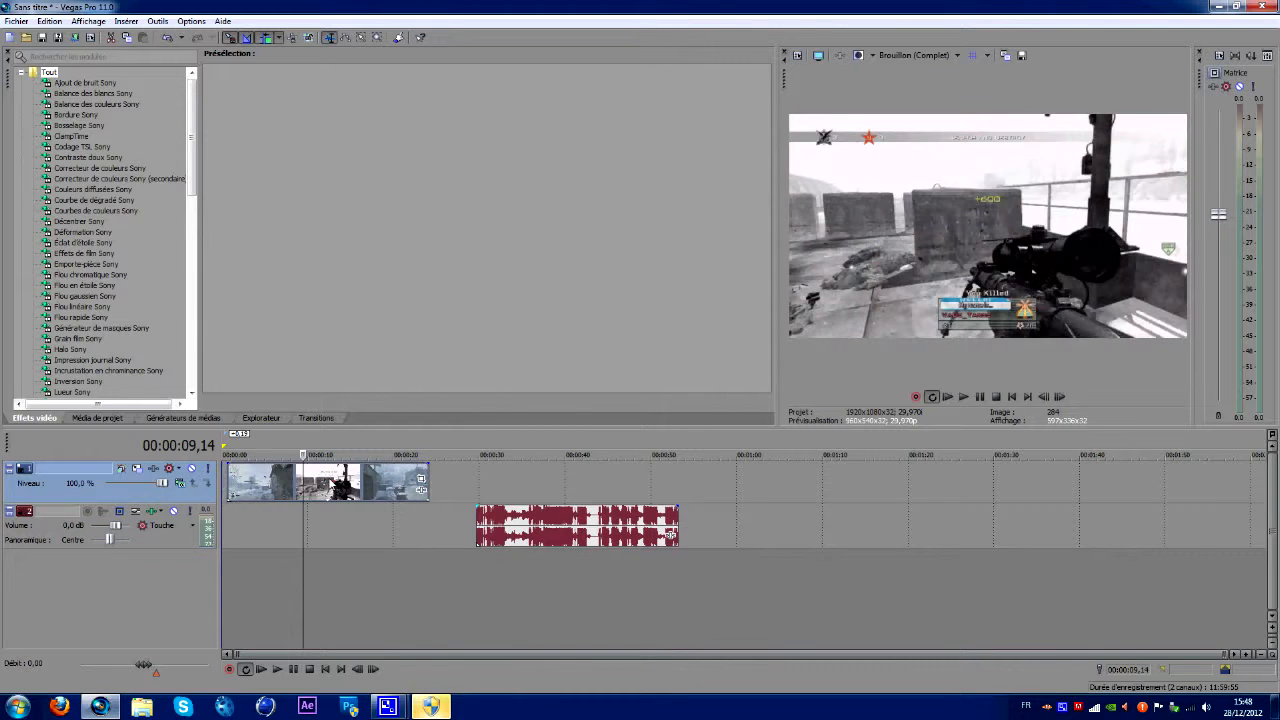
left_click(503, 530)
left_click_drag(534, 528, 472, 531)
left_click(542, 529)
right_click(533, 521)
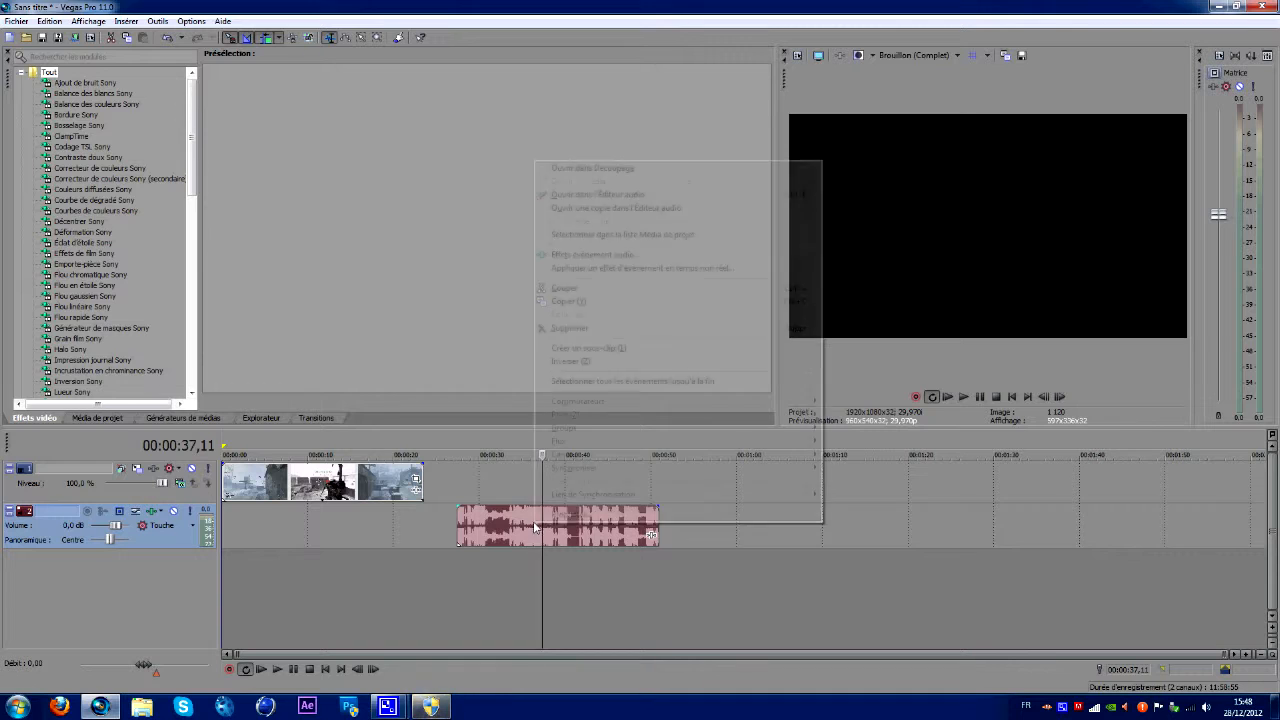
left_click(566, 328)
Step: Check the remaining video-only clip at several points and leave the cursor at 00:00:08,21
left_click(270, 490)
left_click(297, 488)
left_click(303, 481)
left_click(296, 483)
left_click_drag(277, 487, 276, 490)
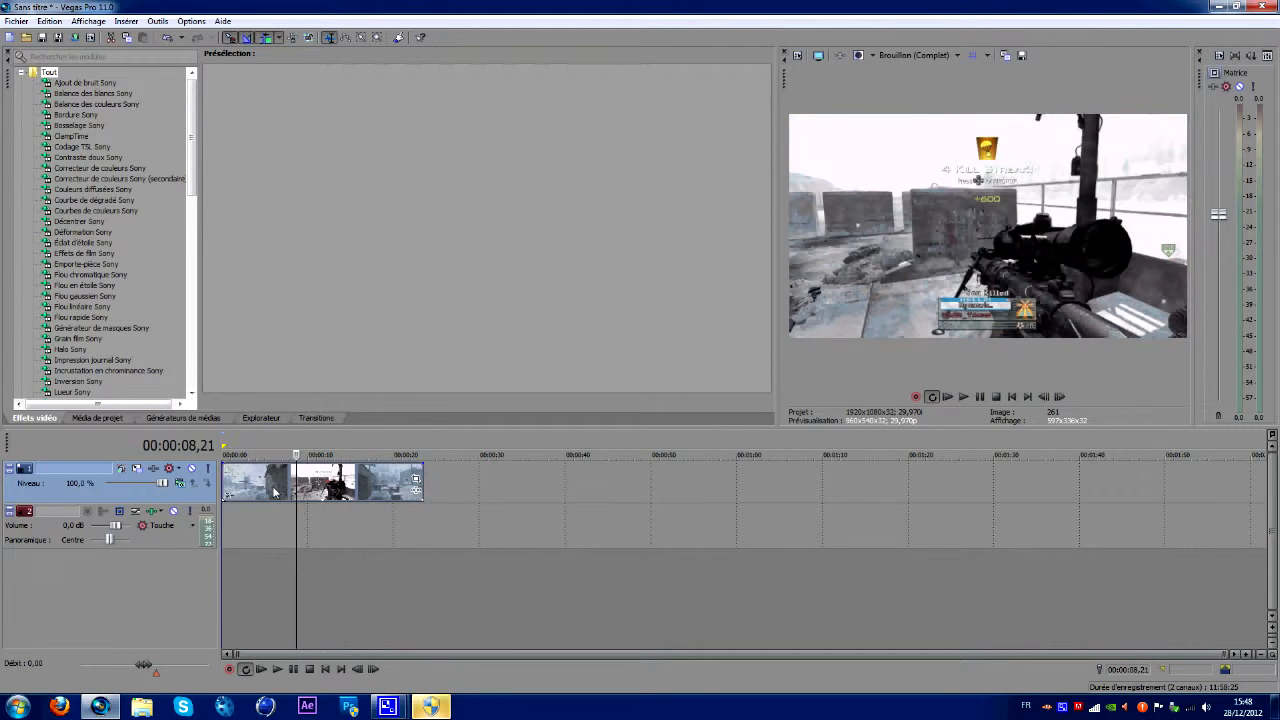
Step: Delete the empty audio track beneath the video
left_click(329, 530)
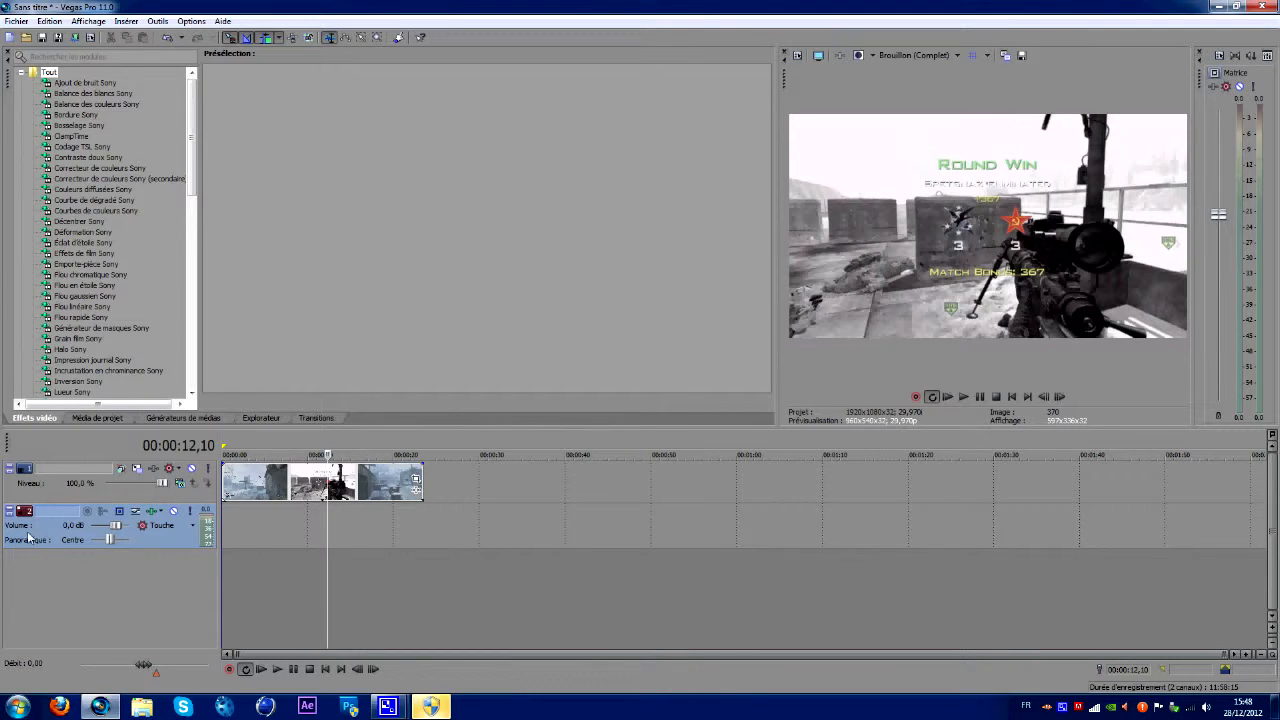
left_click(501, 535)
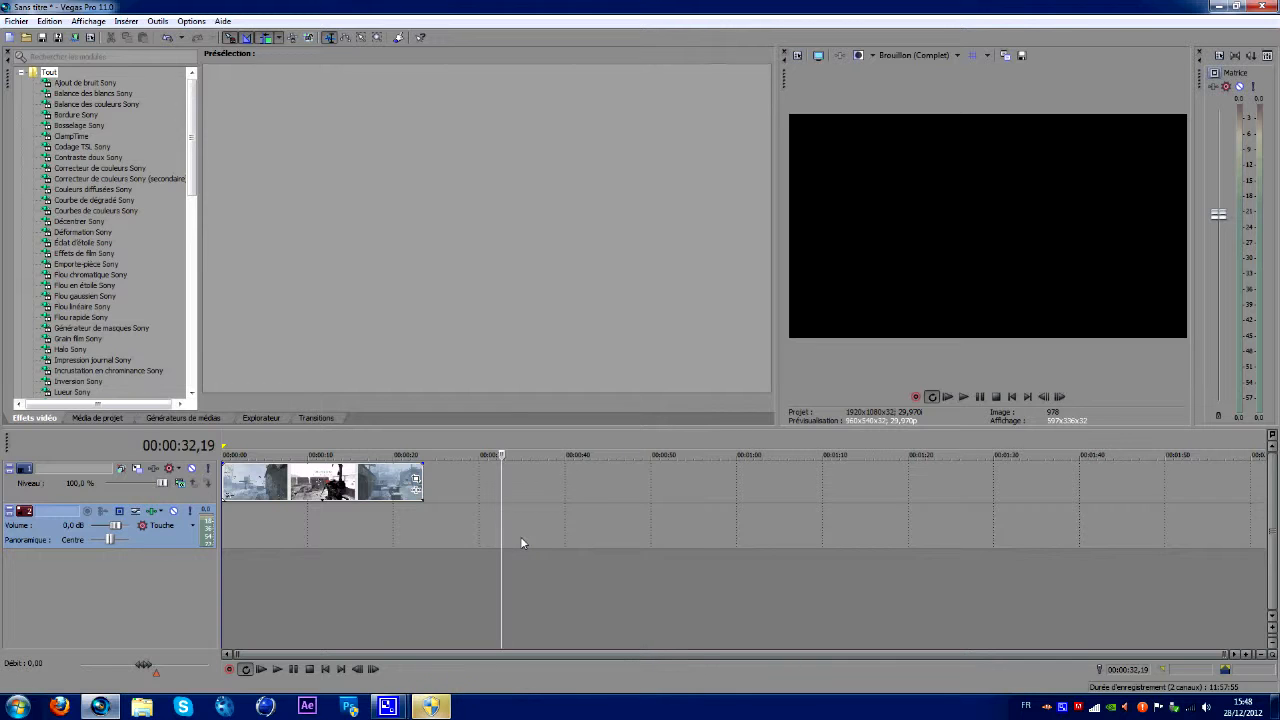
right_click(521, 540)
left_click(548, 593)
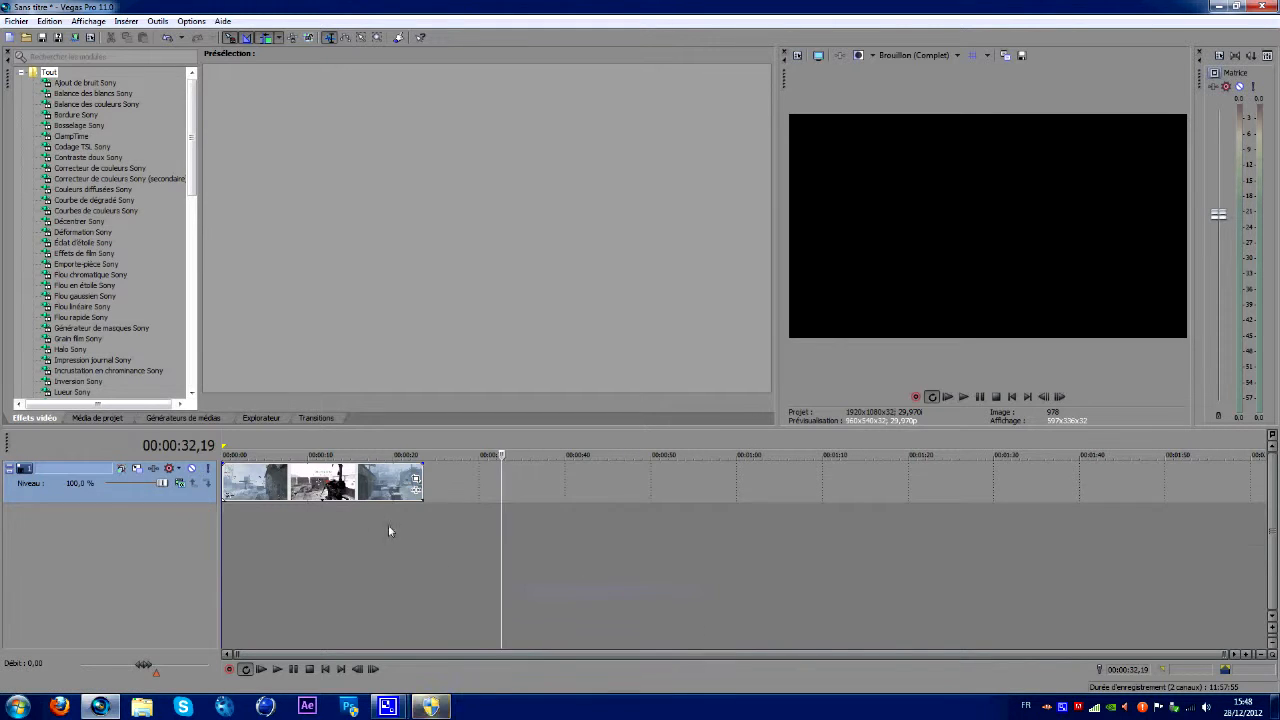
Step: Zoom the timeline to single-frame detail around 00:00:10,17, advance one frame, and zoom back out to the whole clip
left_click(312, 490)
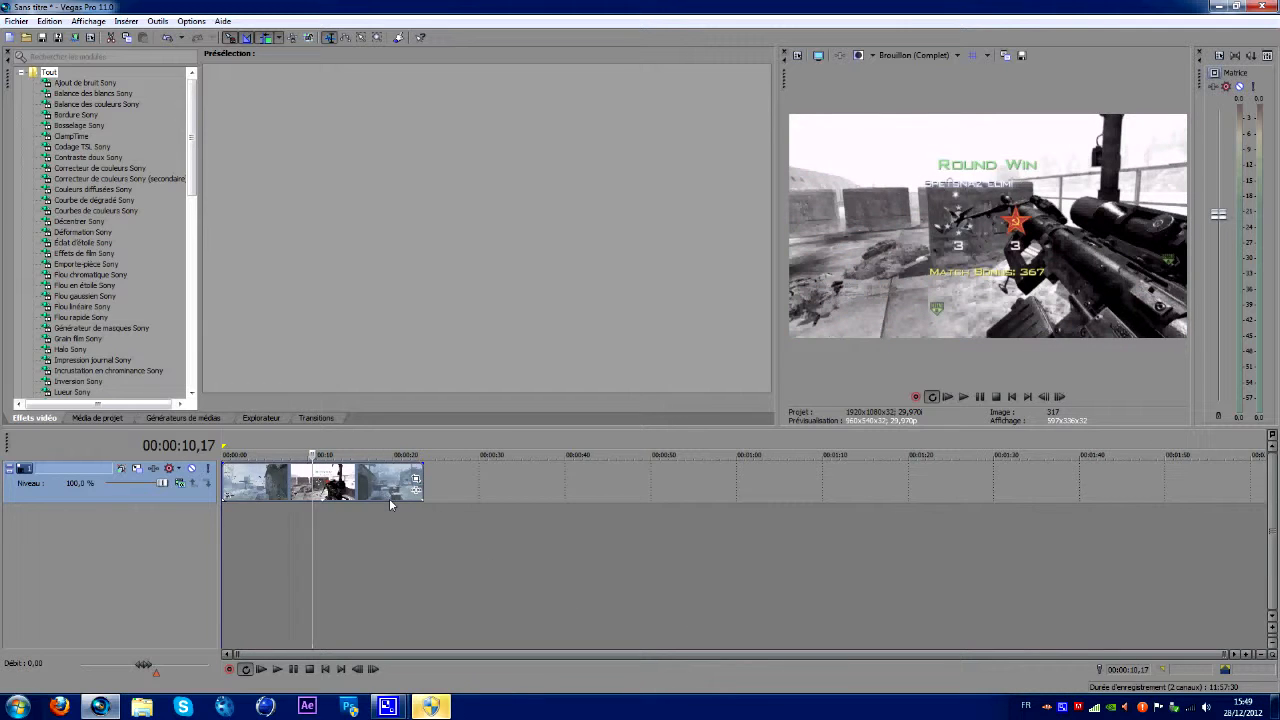
scroll(467, 516, "up", 3)
scroll(467, 516, "up", 3)
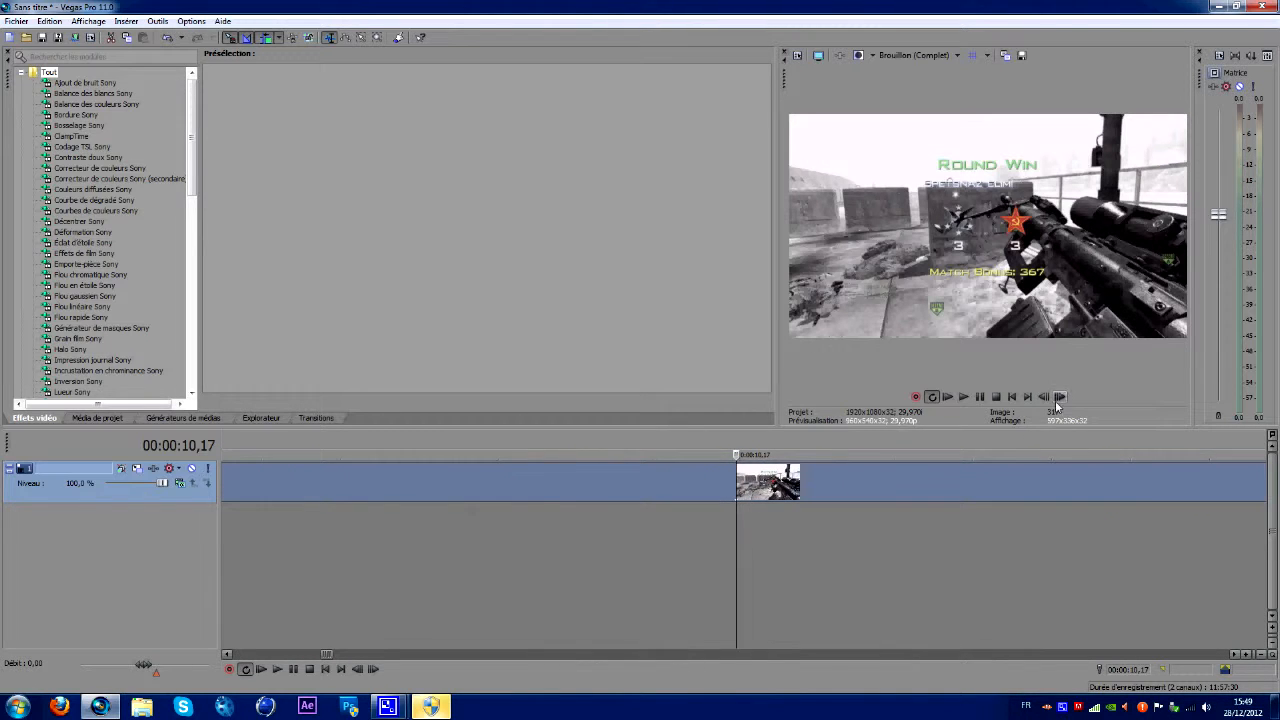
scroll(814, 508, "up", 3)
scroll(721, 503, "down", 10)
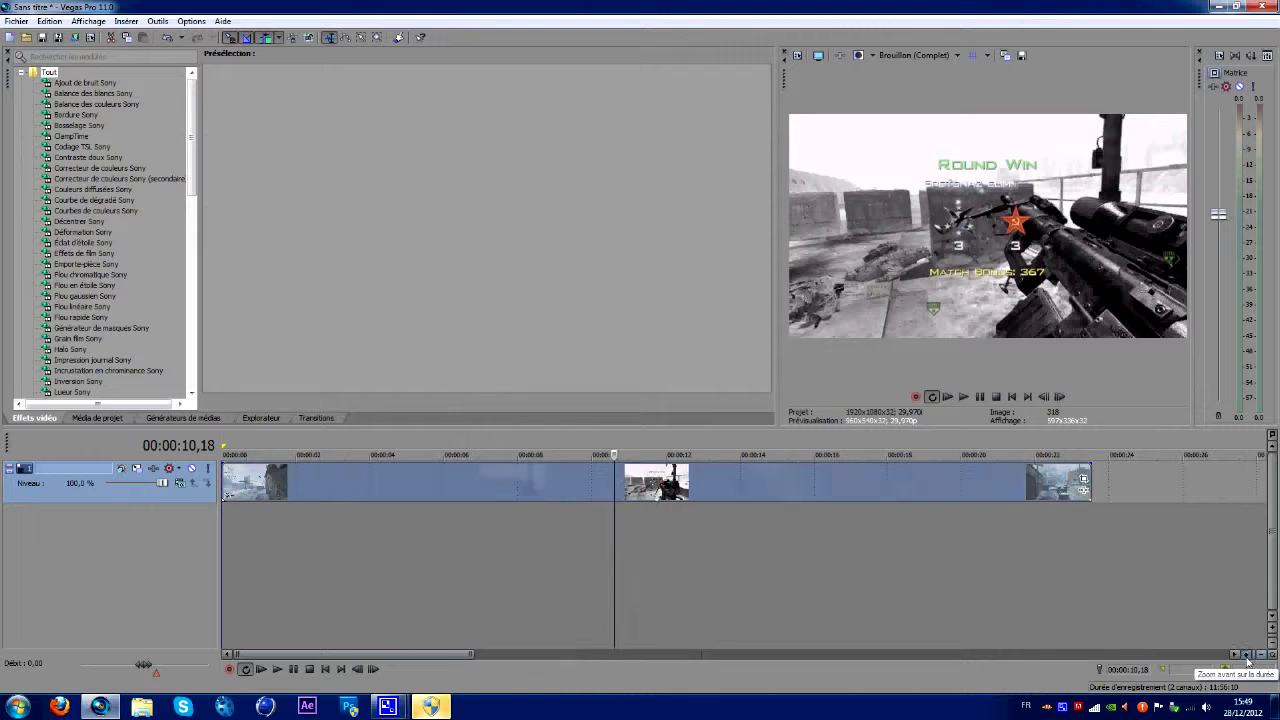
left_click(866, 478)
left_click_drag(1247, 659, 1247, 659)
scroll(1091, 535, "down", 10)
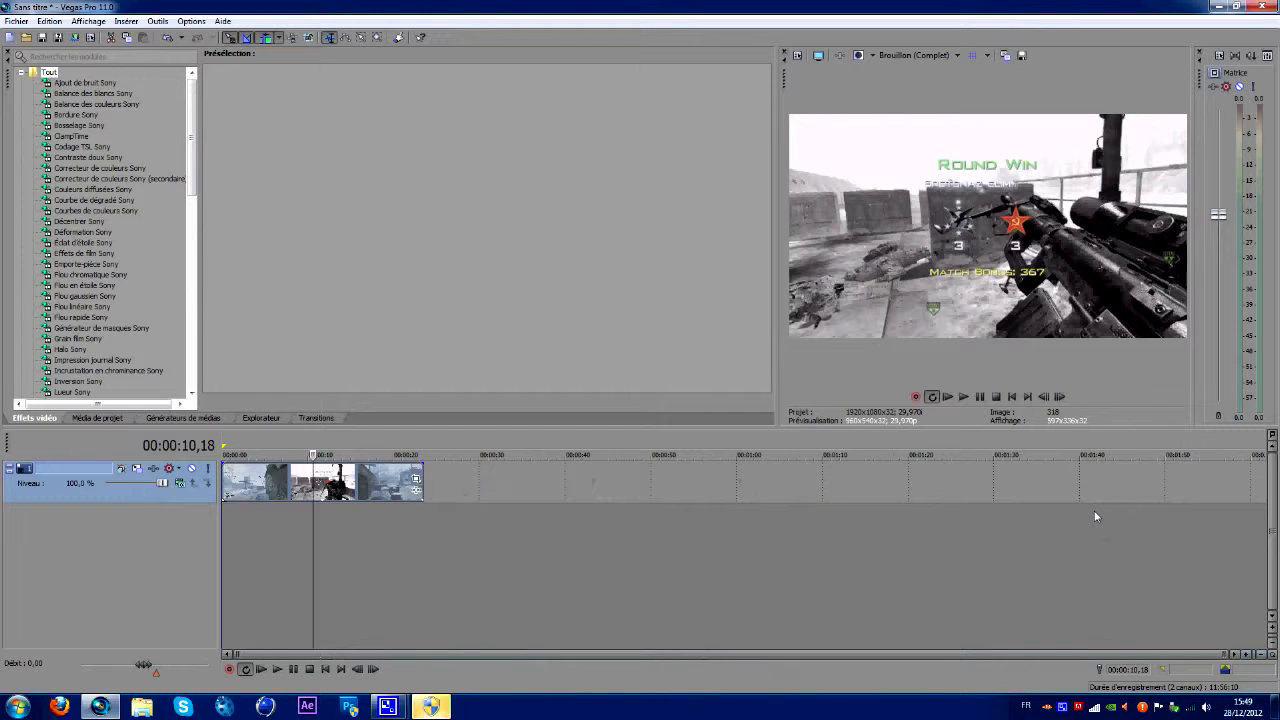
Step: Increase the video track's display height to a large thumbnail view, then reduce it to a compact row again
left_click(1273, 628)
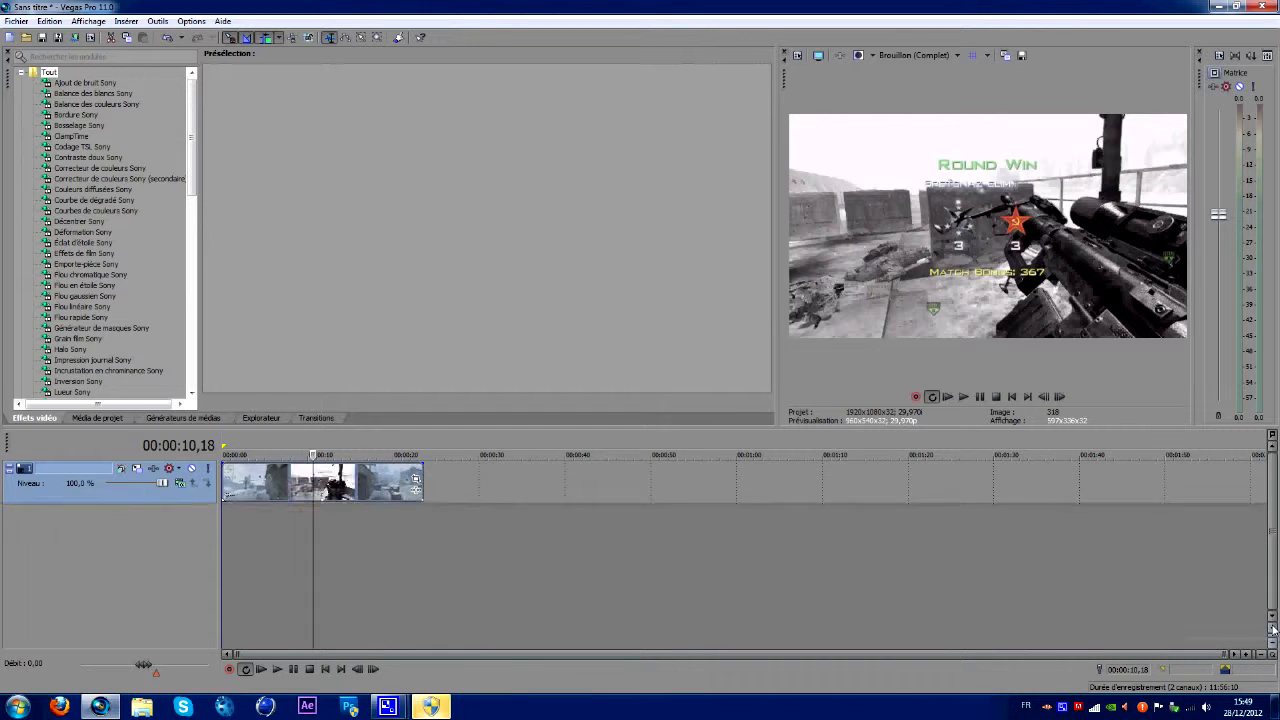
left_click(1273, 628)
left_click(1273, 628)
left_click(1273, 628)
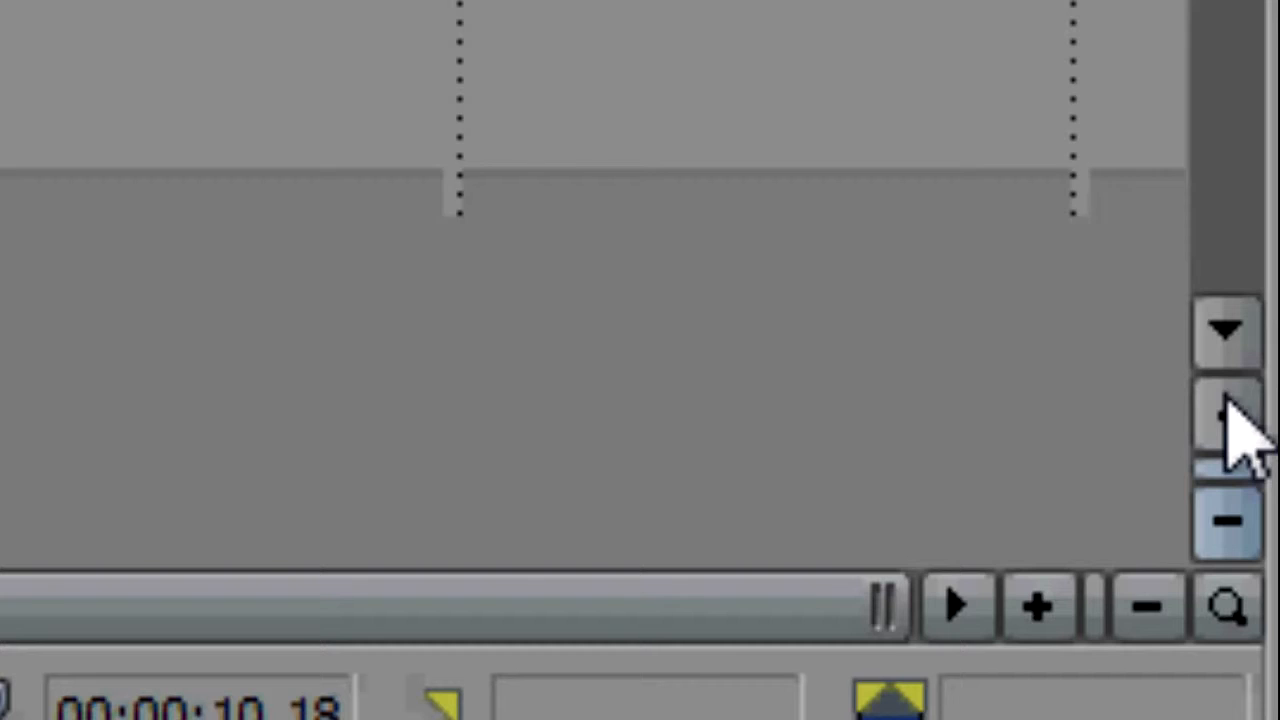
left_click(1273, 628)
left_click(1233, 405)
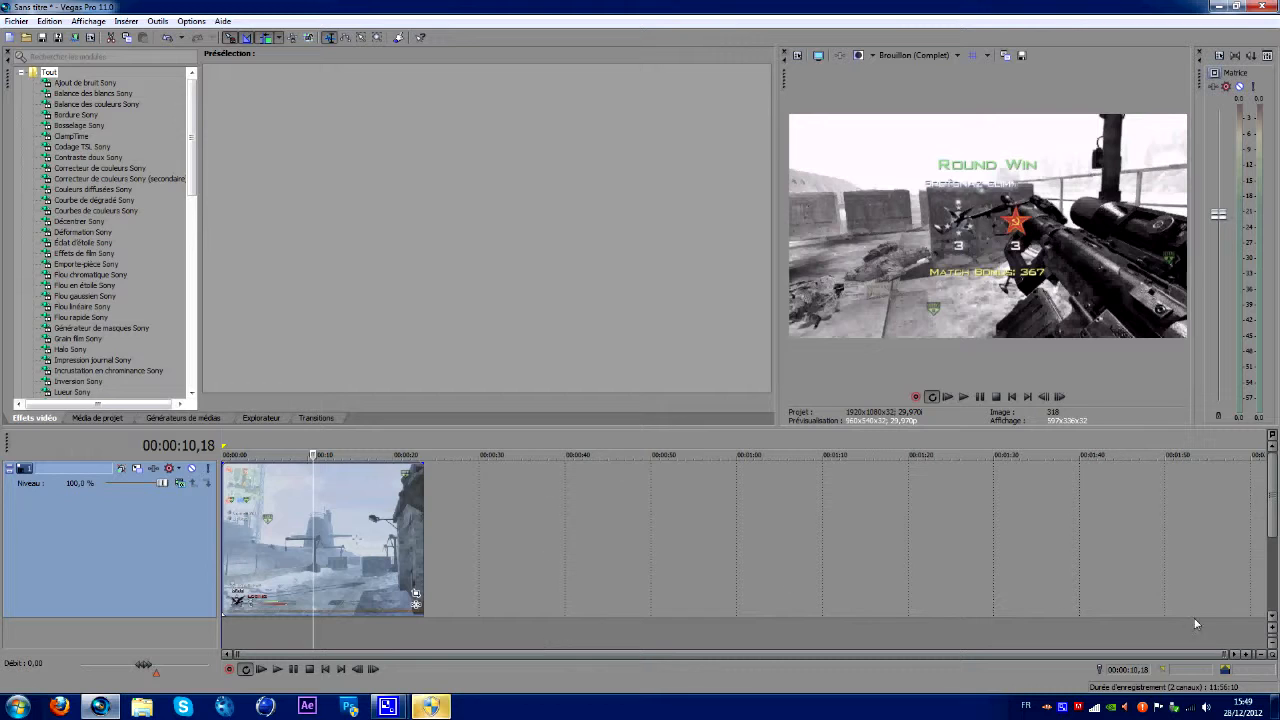
left_click(1273, 645)
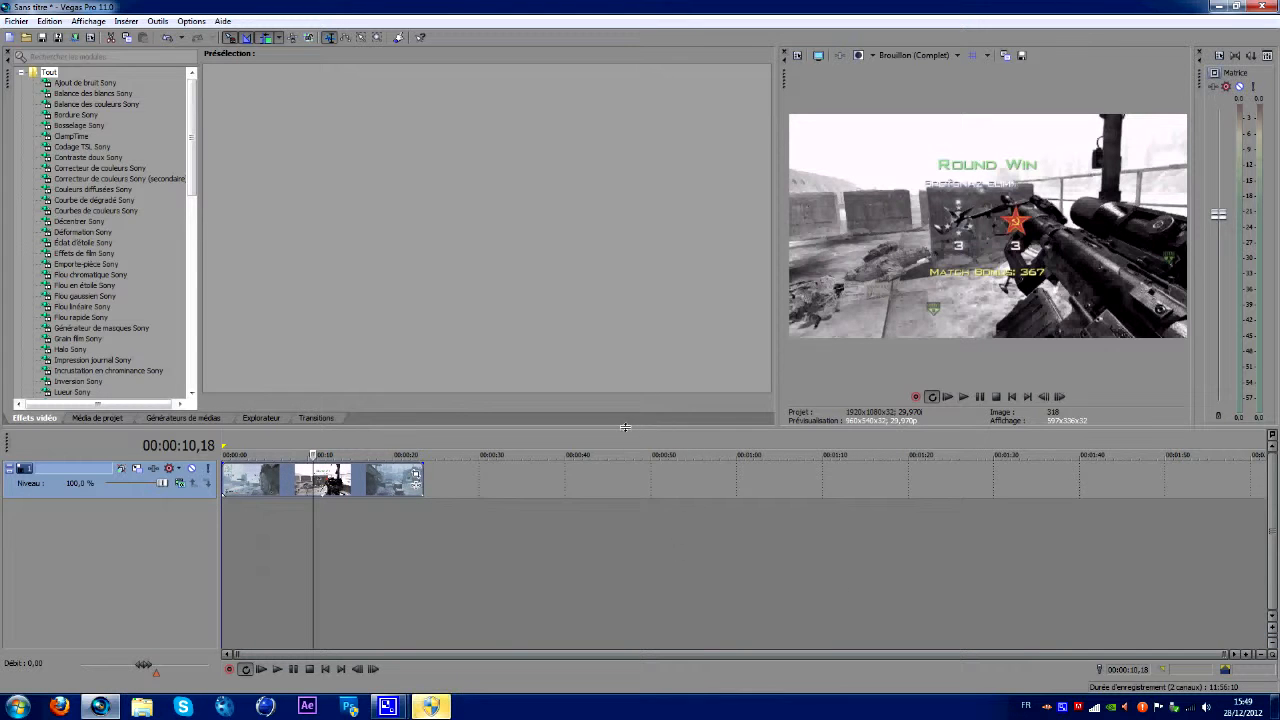
Step: Slightly enlarge the timeline area and narrow the video preview
mouse_move(624, 428)
left_mouse_down()
mouse_move(624, 370)
mouse_move(624, 422)
left_mouse_up()
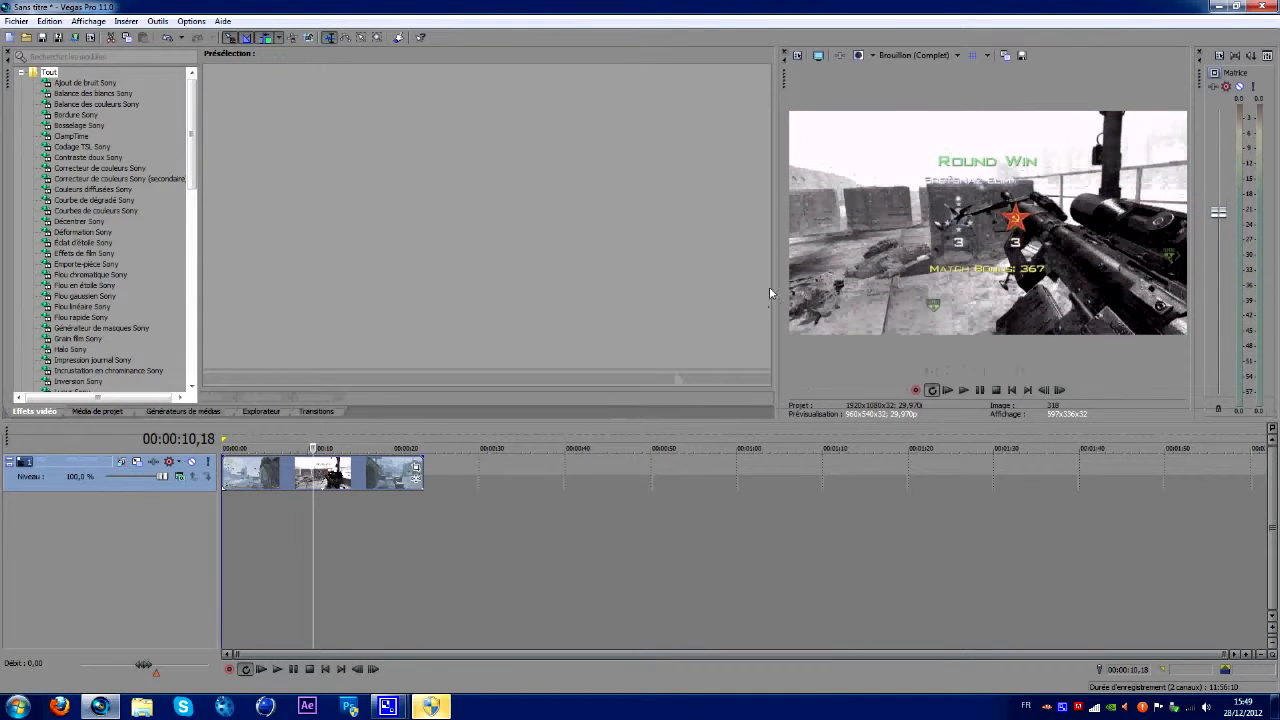
mouse_move(777, 284)
left_mouse_down()
mouse_move(846, 284)
mouse_move(780, 285)
left_mouse_up()
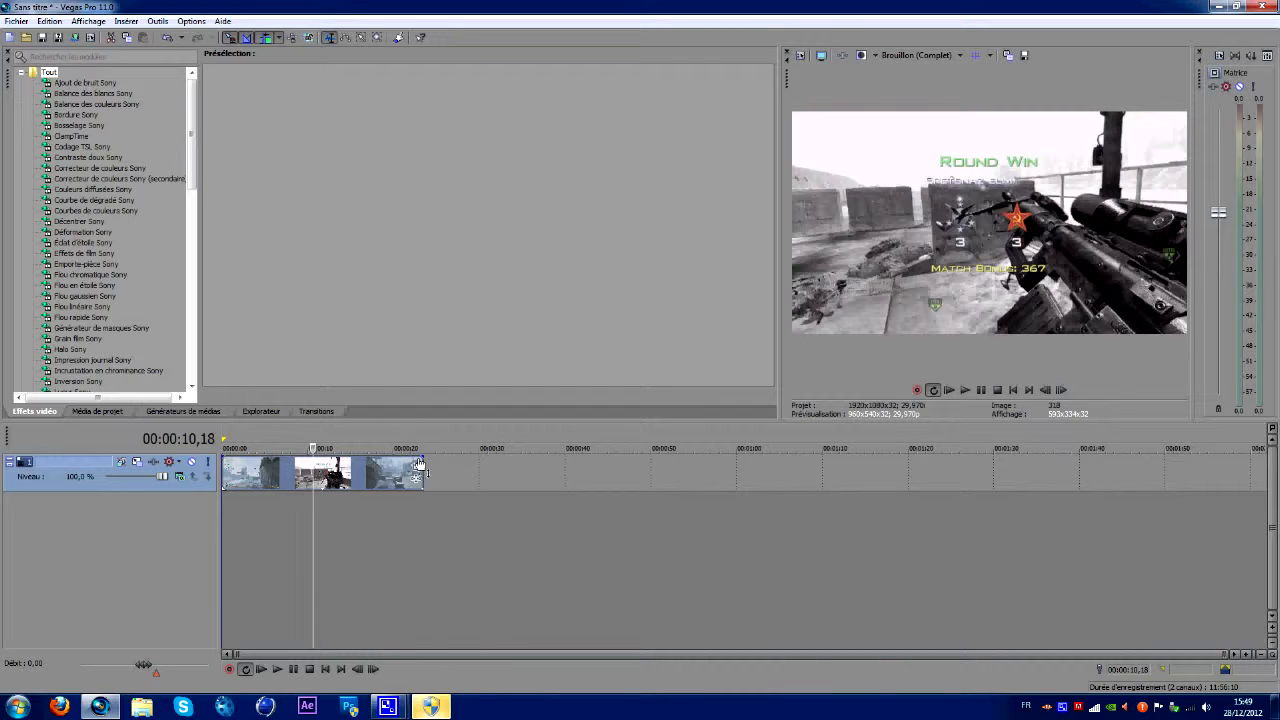
Step: Split the clip at 00:00:14,20, where the kill replay begins, and move the second part to start at about 00:00:20,20
left_click(320, 470)
key("space")
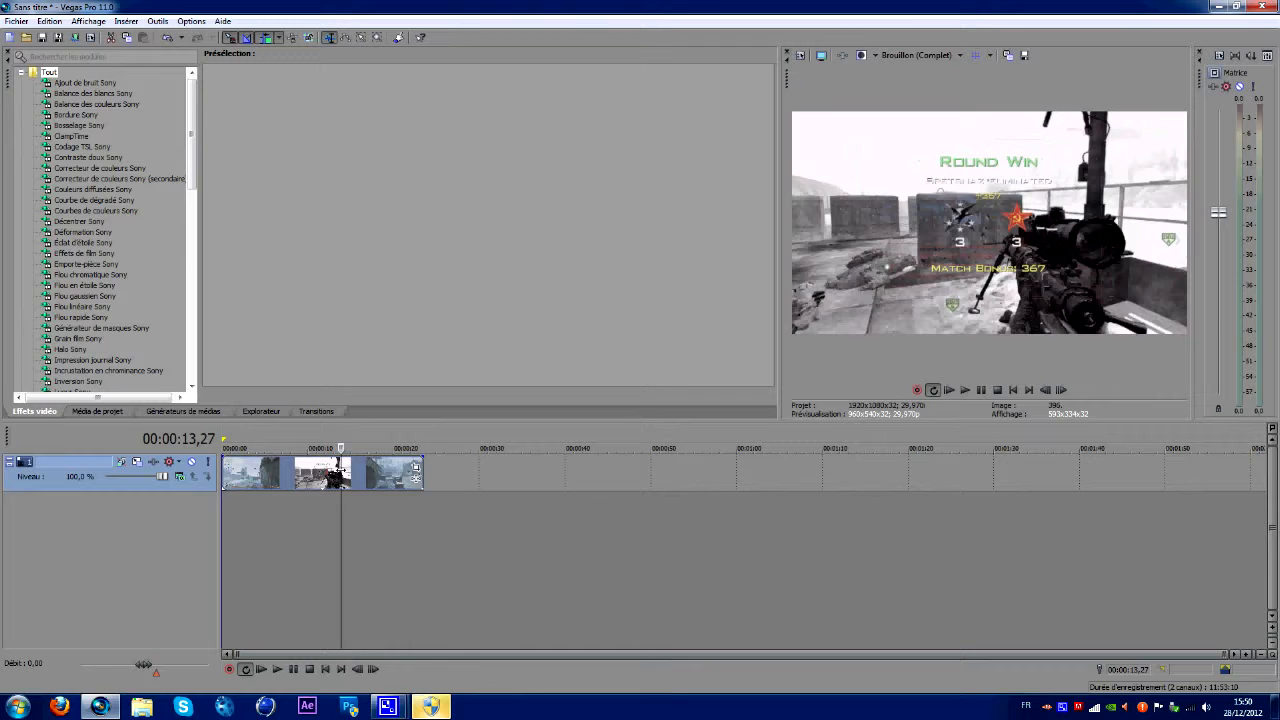
left_click_drag(347, 448, 339, 448)
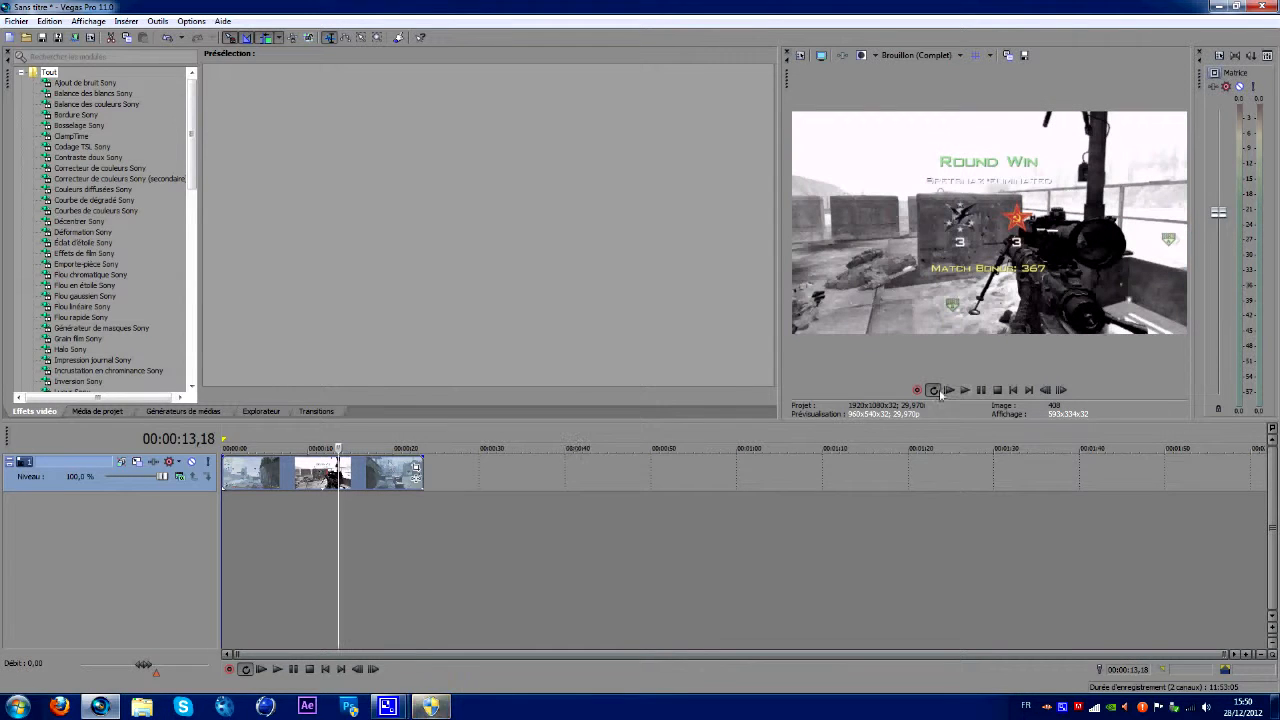
left_click(1063, 391)
left_click(1063, 391)
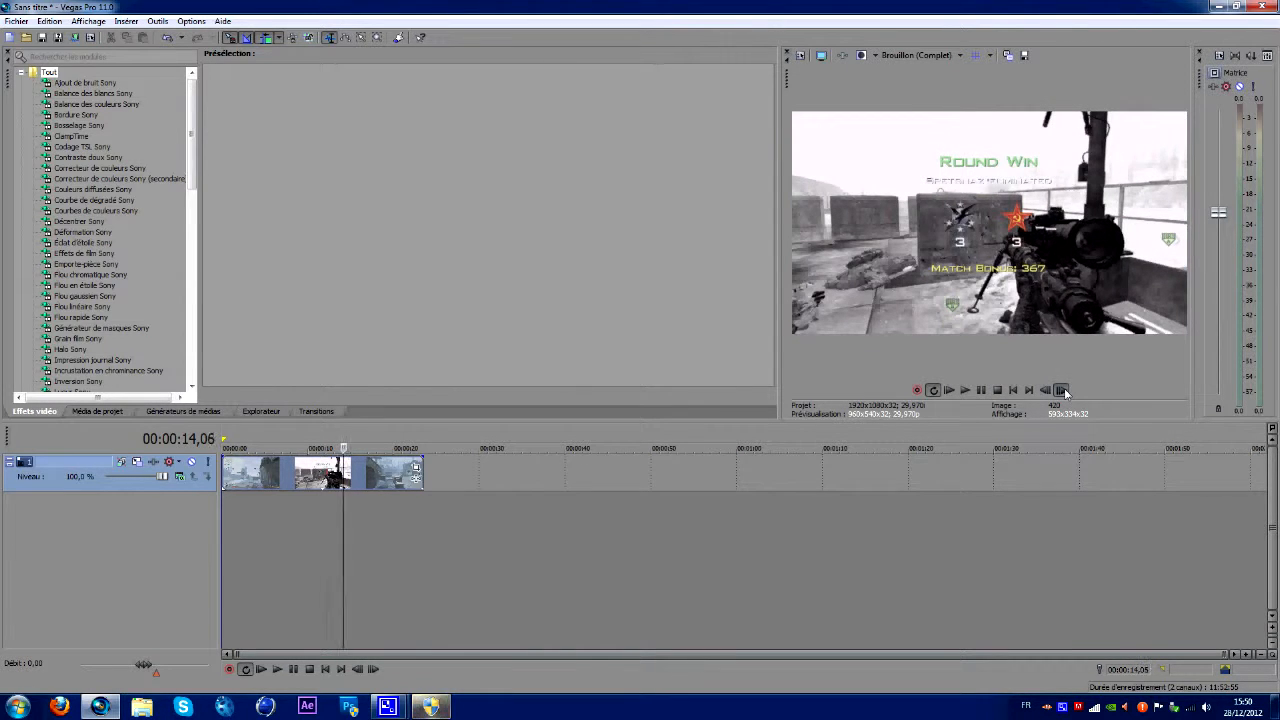
left_click(1062, 391)
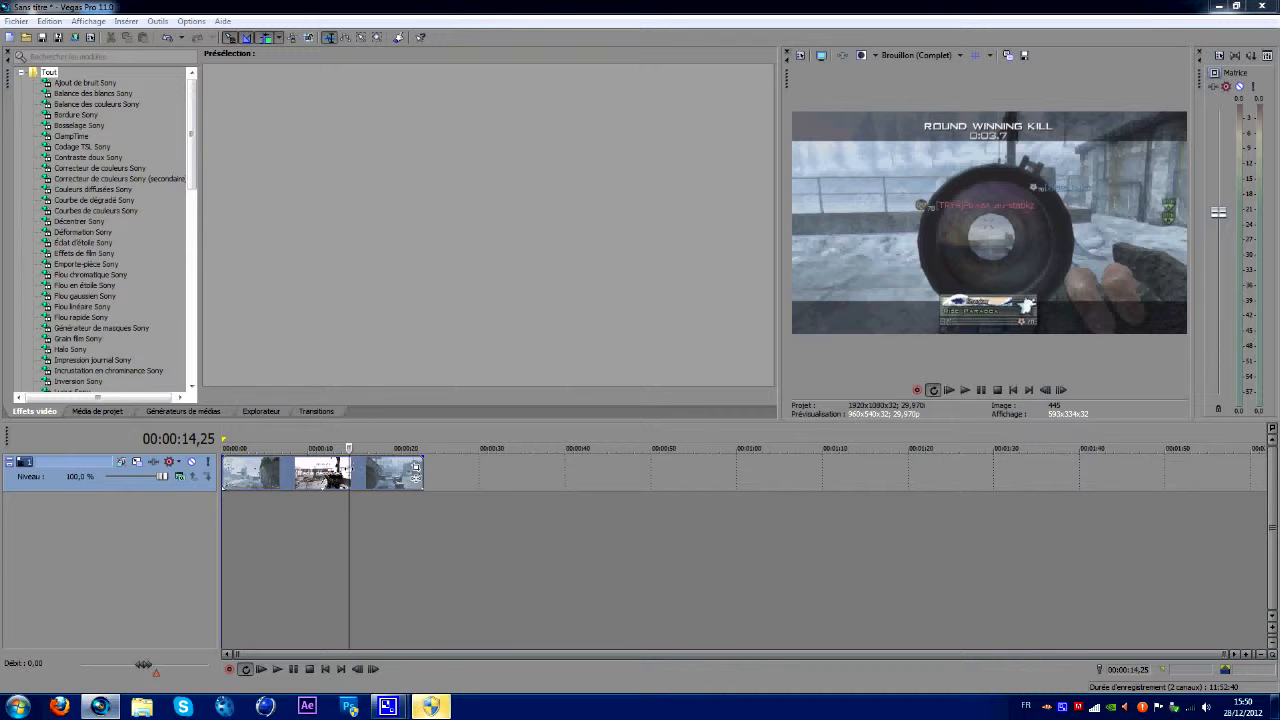
key("Left")
key("Left")
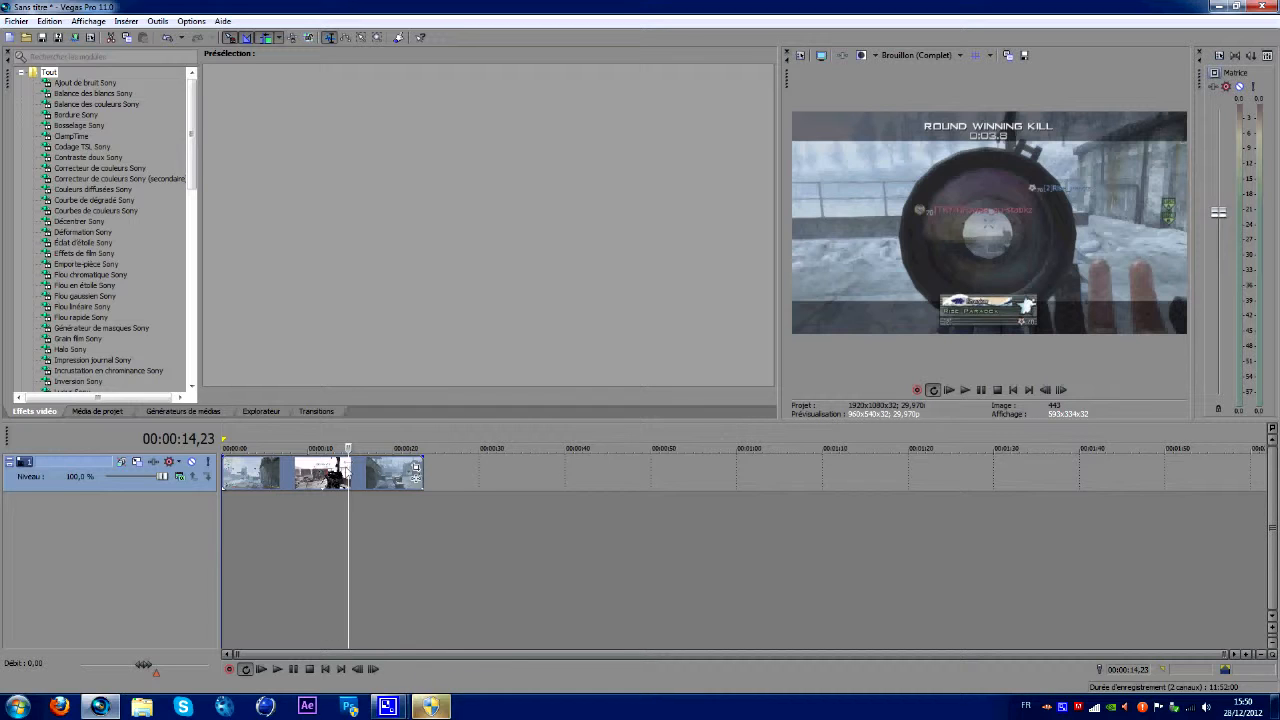
key("Left")
key("Left")
key("Left")
key("s")
left_click_drag(370, 480, 422, 480)
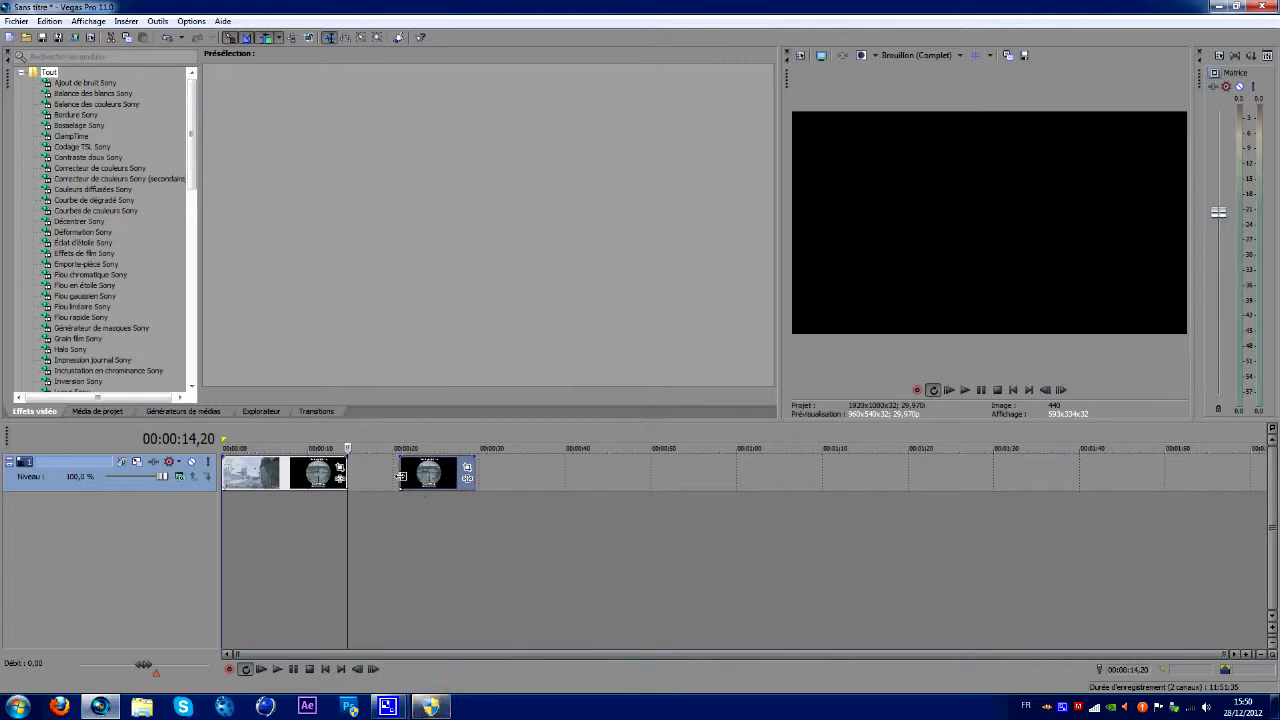
Step: Step frame by frame through the start of the moved piece and split it at 00:00:21,13
left_click(1061, 390)
left_click(1061, 390)
left_click(1061, 390)
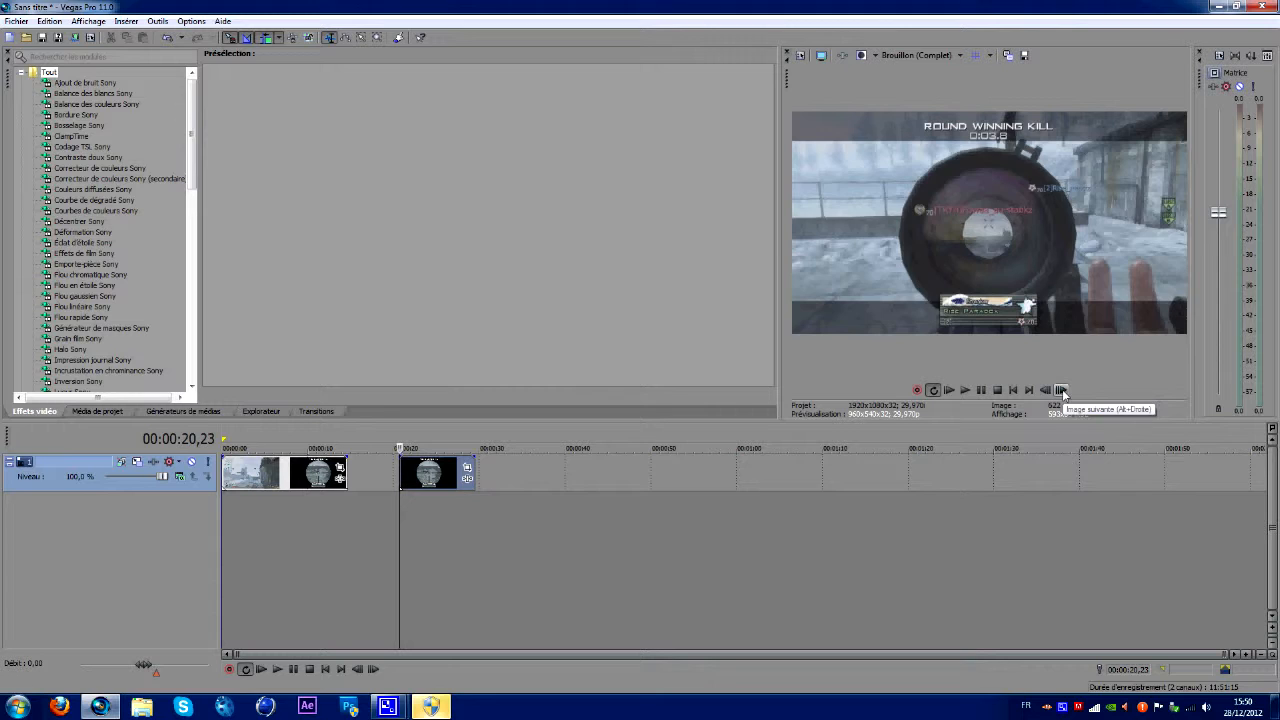
left_click(1061, 390)
left_click(1061, 390)
left_click(1061, 390)
left_click(1061, 390)
left_click(1061, 390)
left_click(1061, 390)
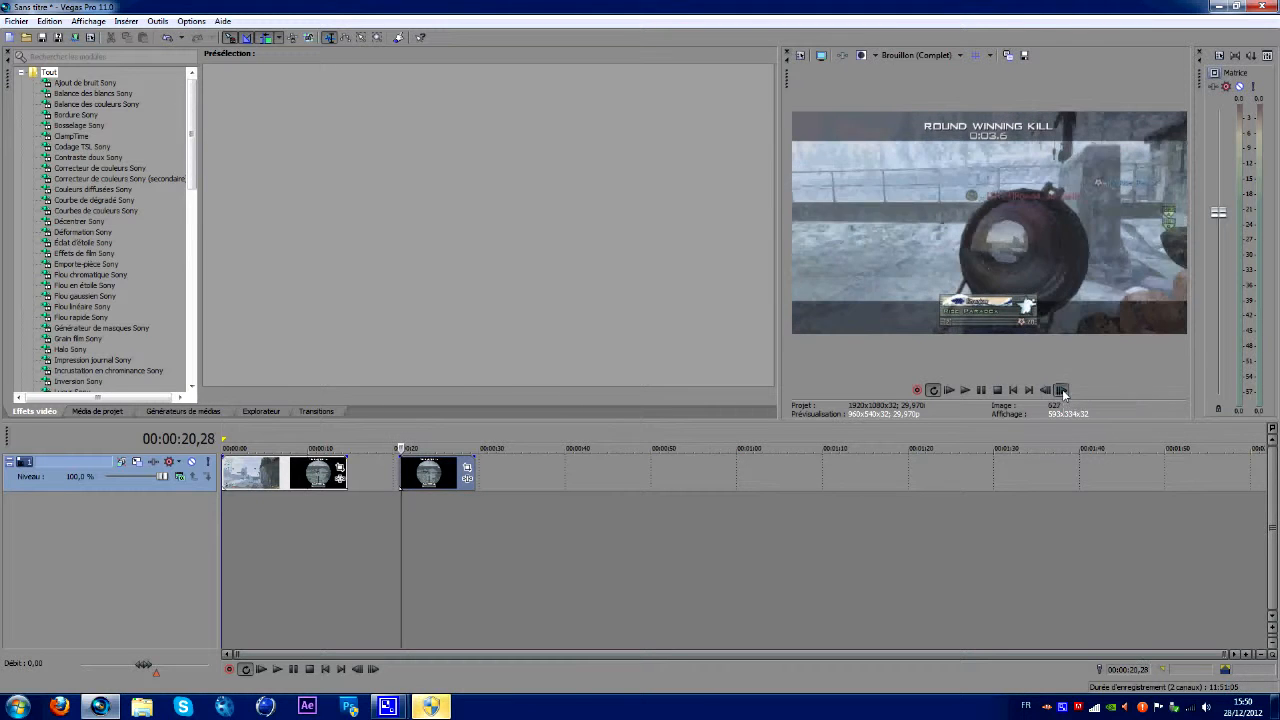
left_click(1061, 390)
left_click(1061, 390)
left_click(1061, 390)
left_click(1061, 390)
left_click(1061, 390)
left_click(1061, 390)
left_click(1061, 390)
left_click(1061, 390)
left_click(1061, 390)
left_click(1061, 390)
scroll(427, 472, "up", 1)
scroll(427, 472, "up", 4)
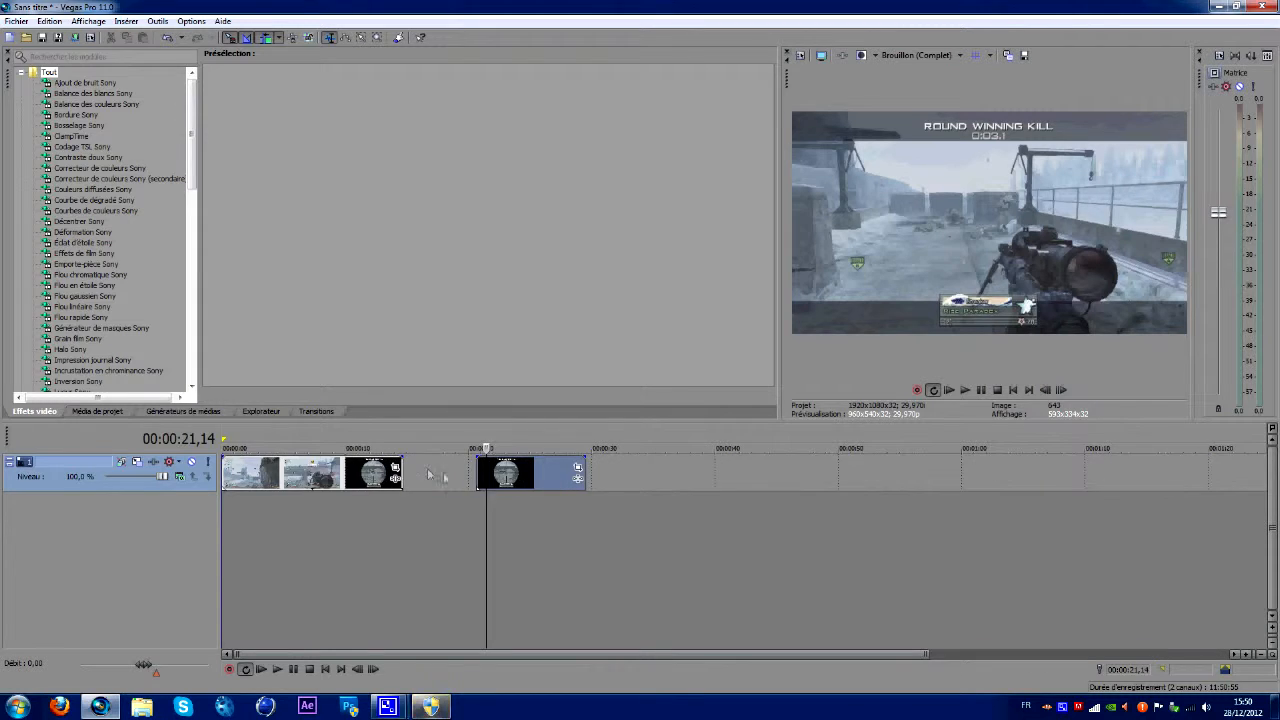
scroll(743, 472, "up", 1)
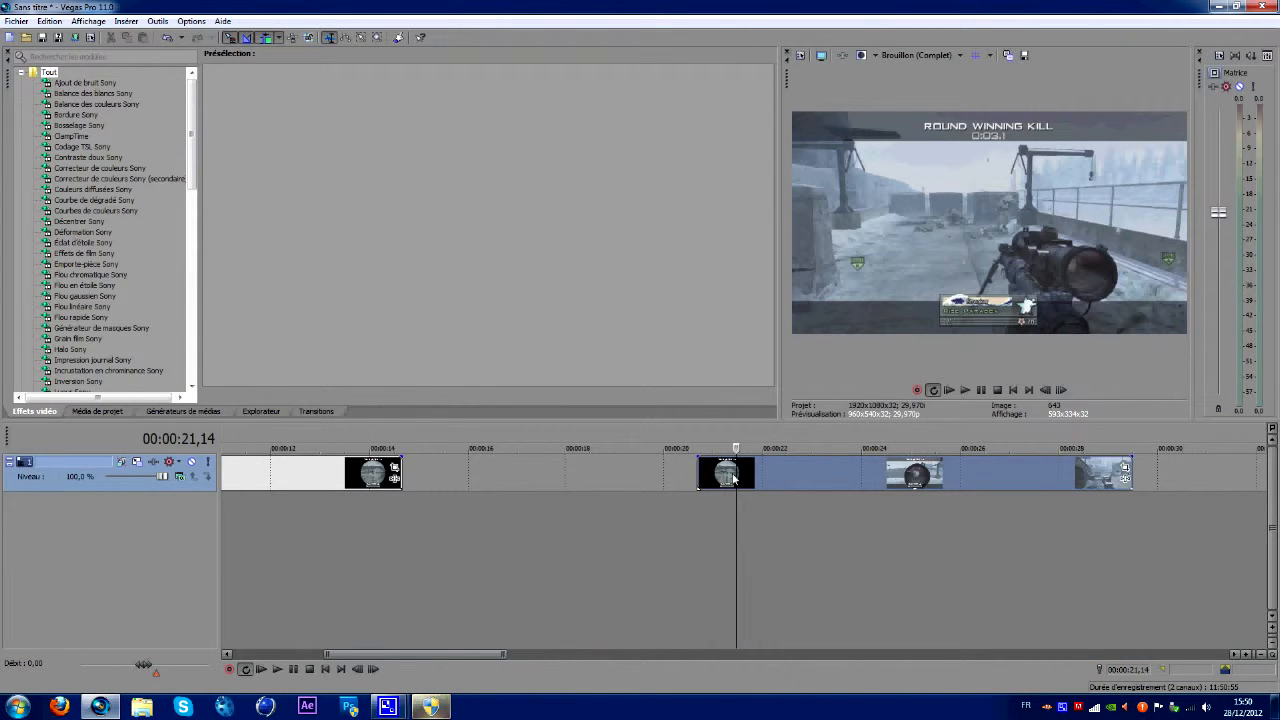
left_click(732, 469)
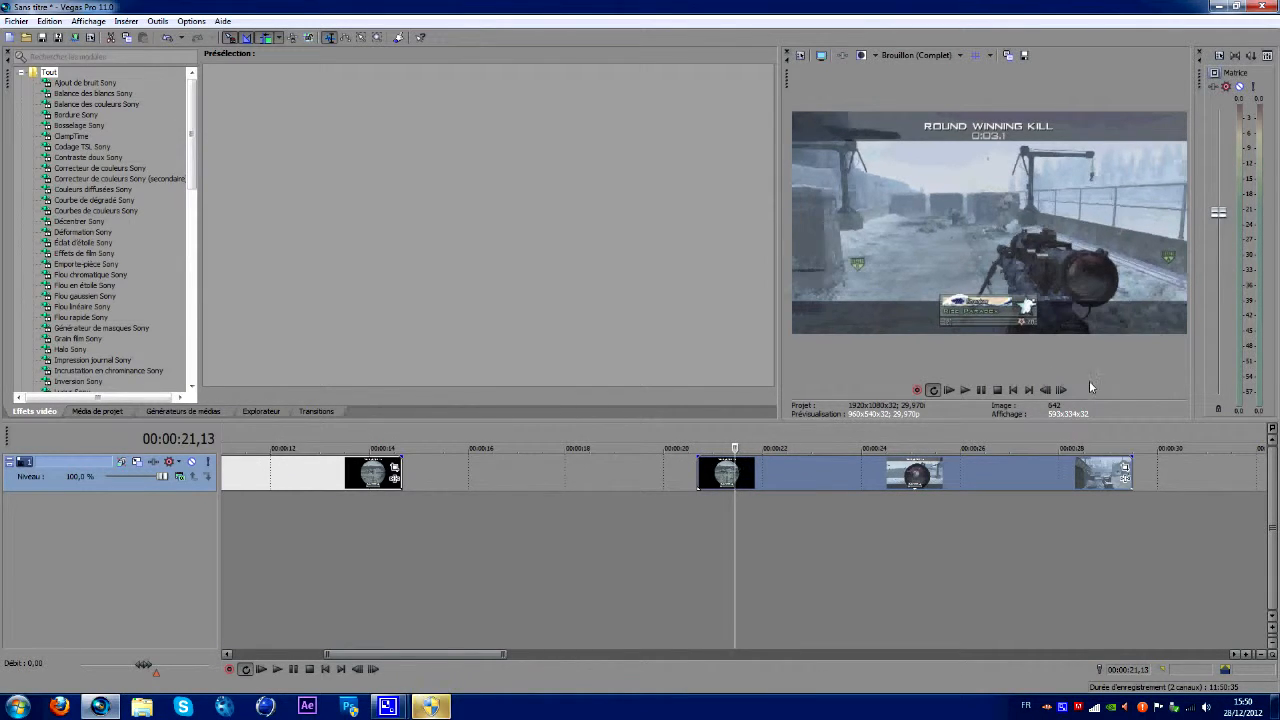
key("s")
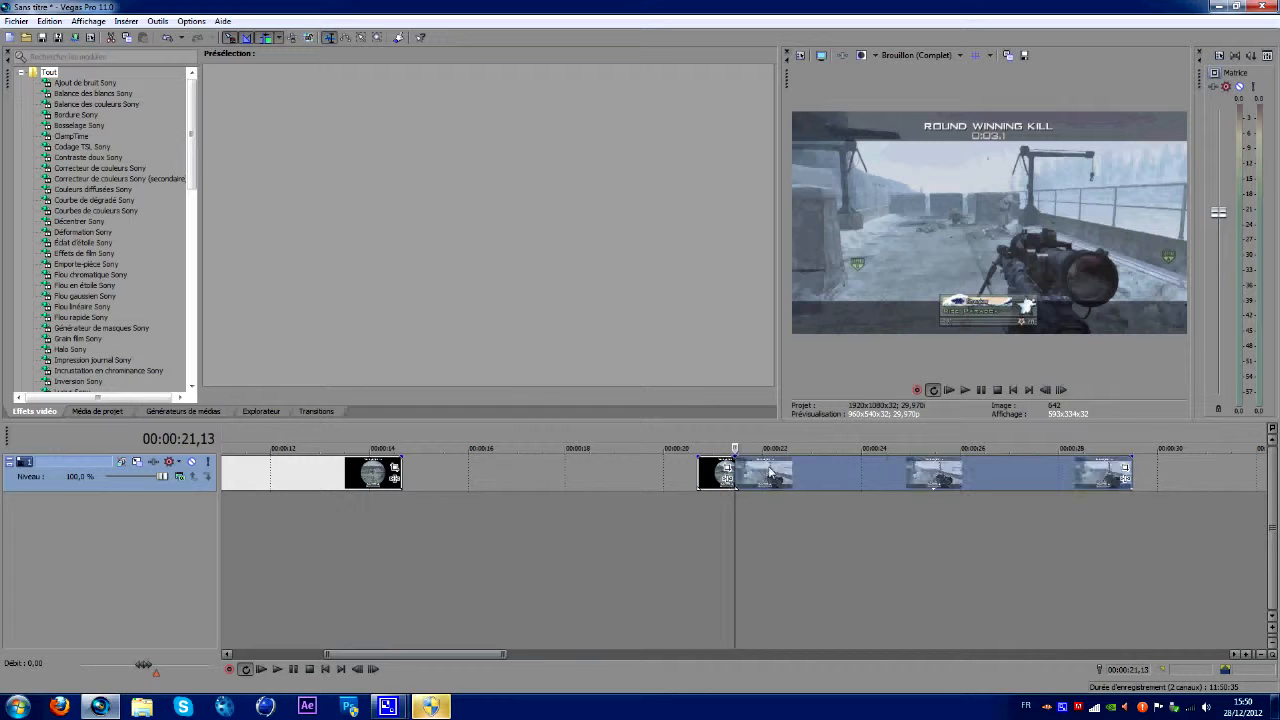
Step: Separate the two new pieces, placing the short one at 00:00:16,13 and the last one shortly before 00:00:23
left_click_drag(766, 469, 810, 469)
scroll(613, 470, "down", 3)
left_click_drag(613, 470, 601, 463)
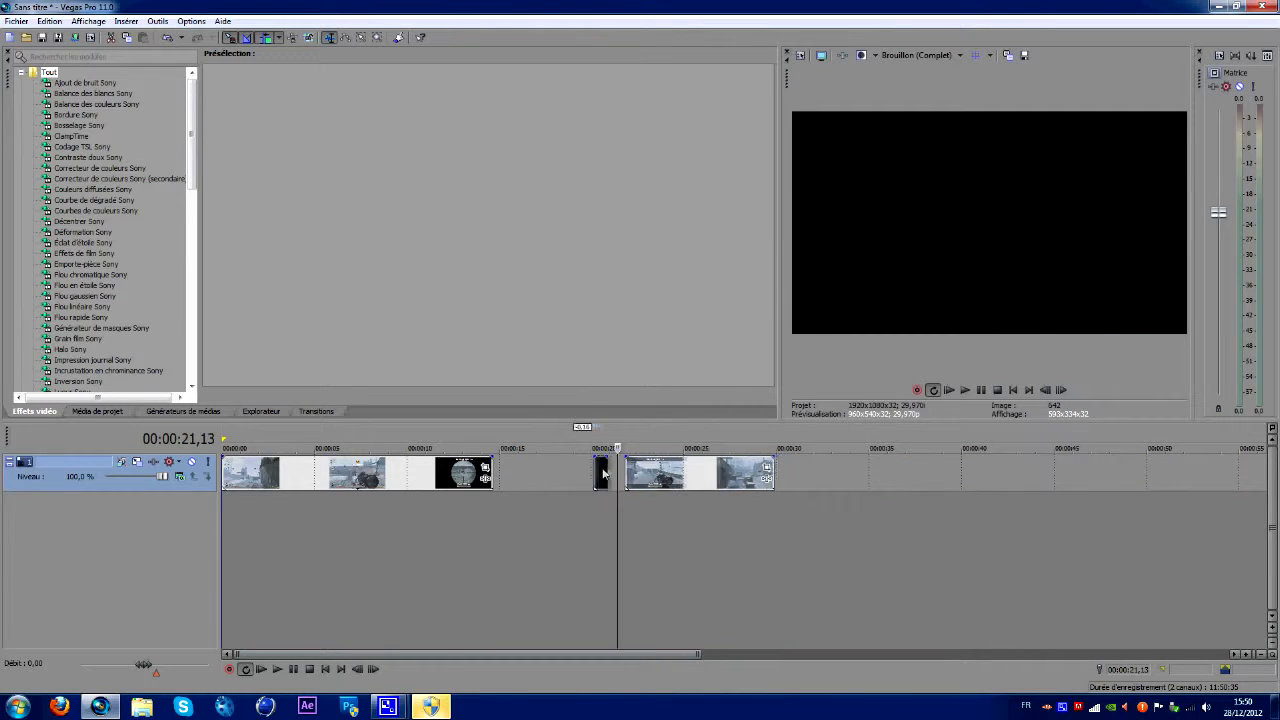
left_click(601, 463)
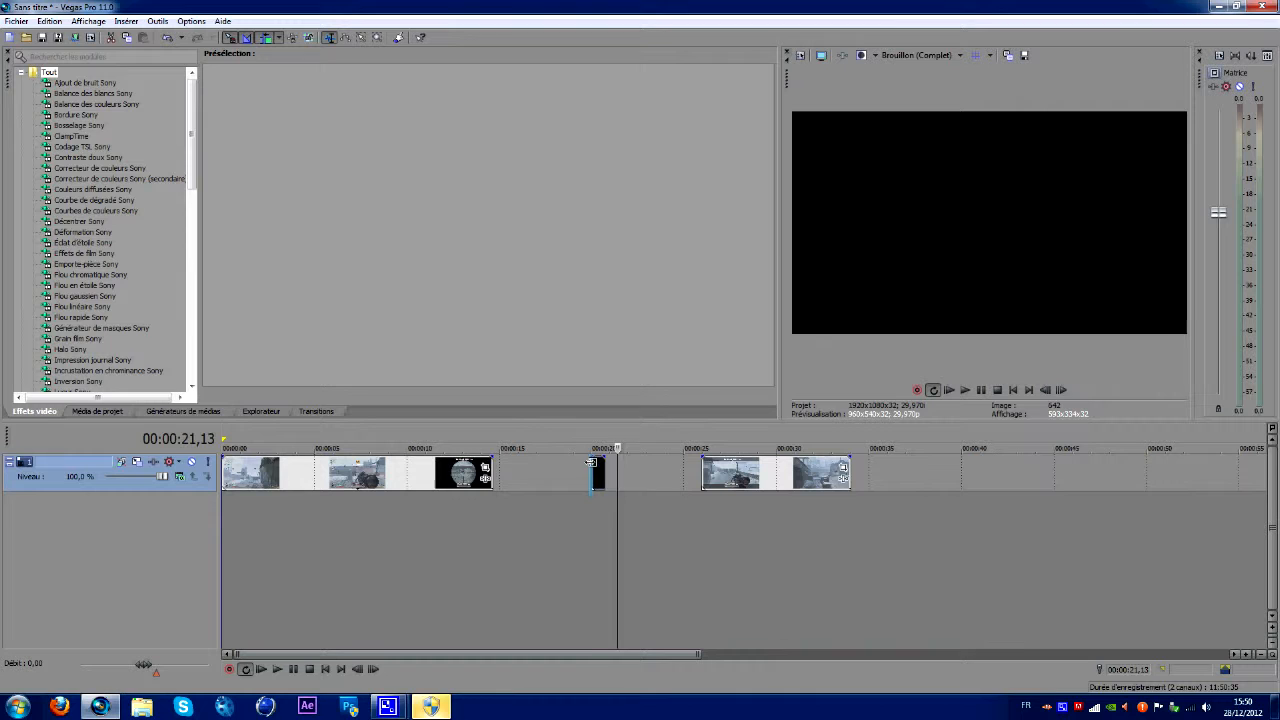
left_click(1062, 390)
left_click(1062, 390)
left_click(1062, 390)
left_click(1062, 390)
left_click(1062, 390)
left_click(1062, 390)
left_click(1062, 390)
left_click_drag(598, 473, 528, 472)
left_click_drag(680, 477, 683, 478)
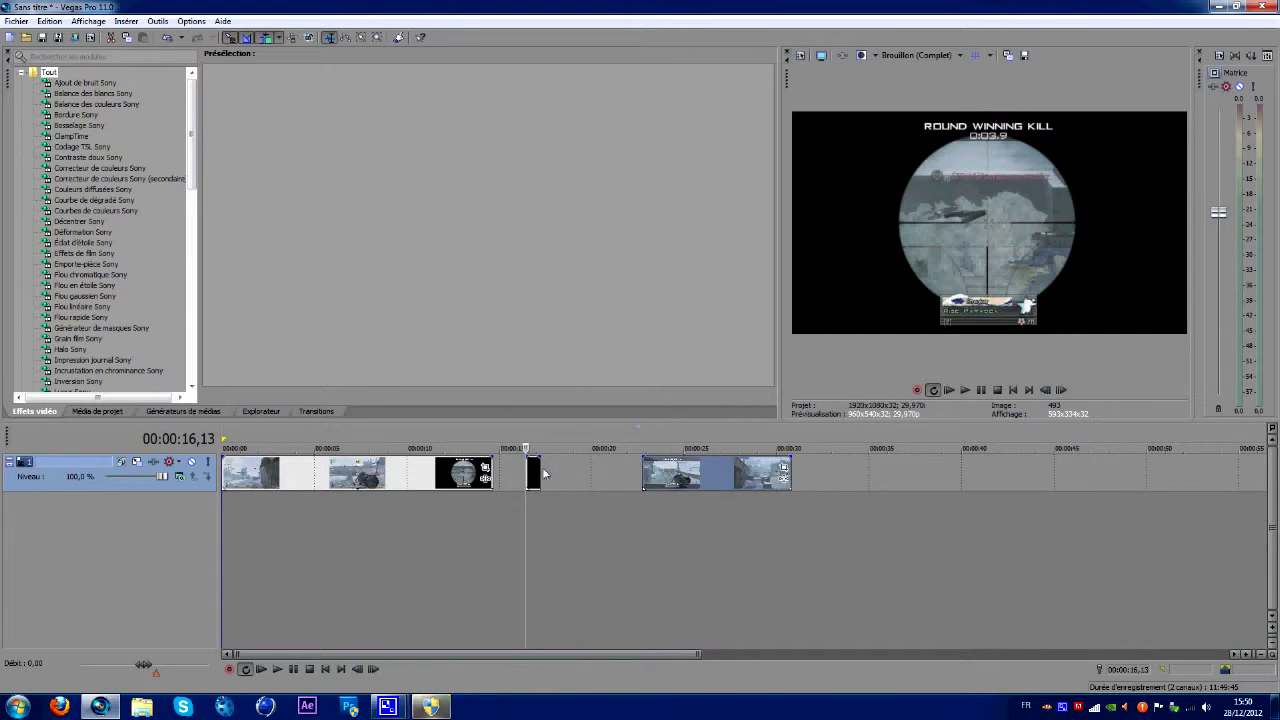
Step: Time-stretch the short clip to end at about 00:00:19,15, and undo the stretch
left_click(540, 470)
scroll(542, 470, "up", 4)
left_click(1046, 388)
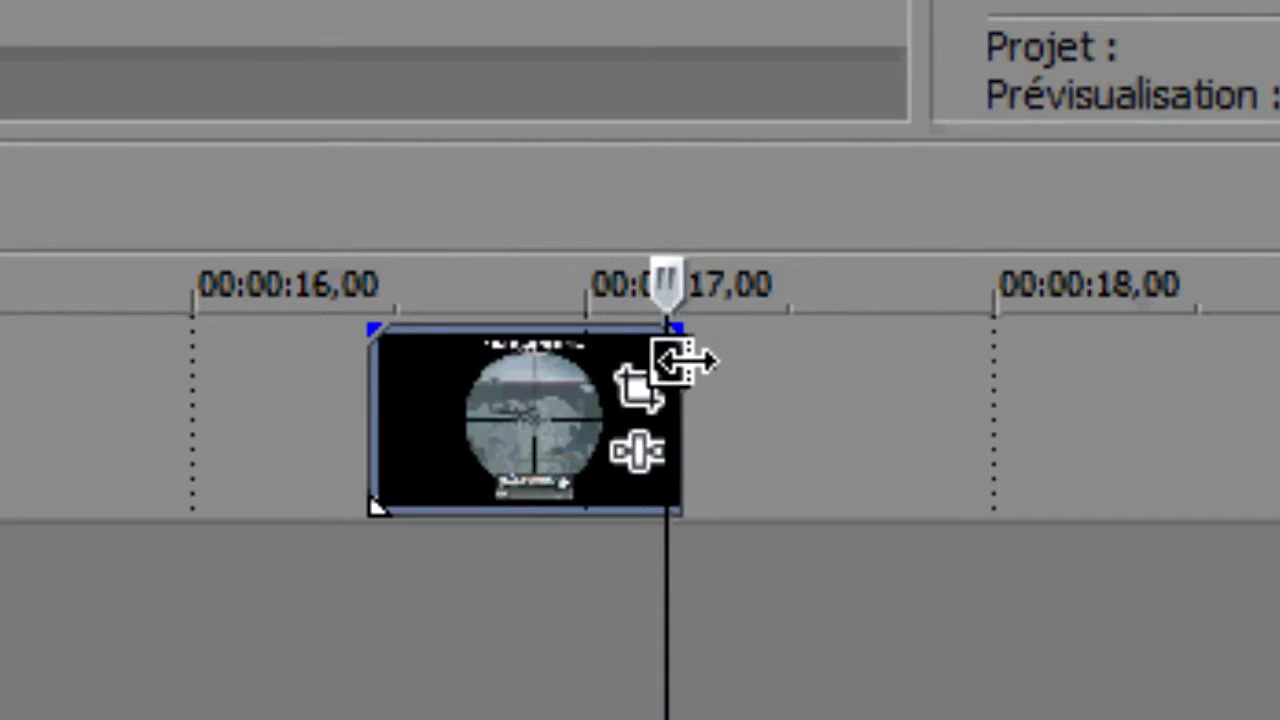
key("ctrl")
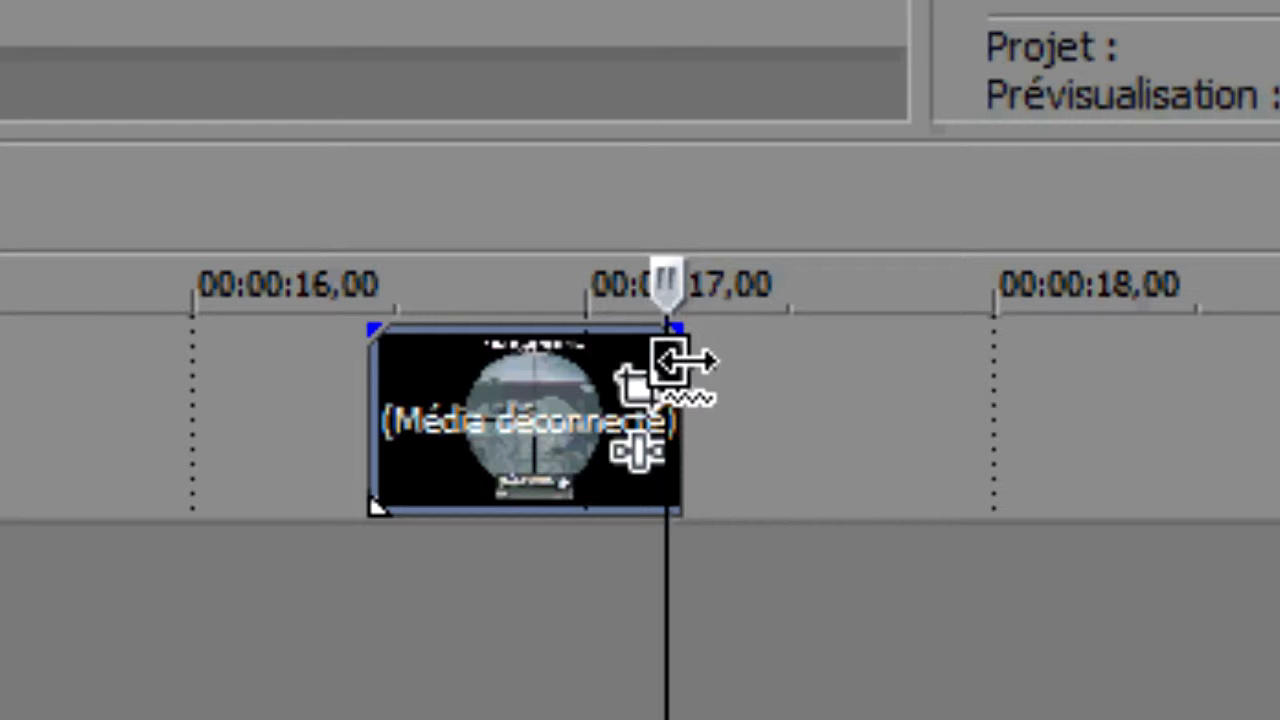
left_click_drag(668, 362, 1279, 400)
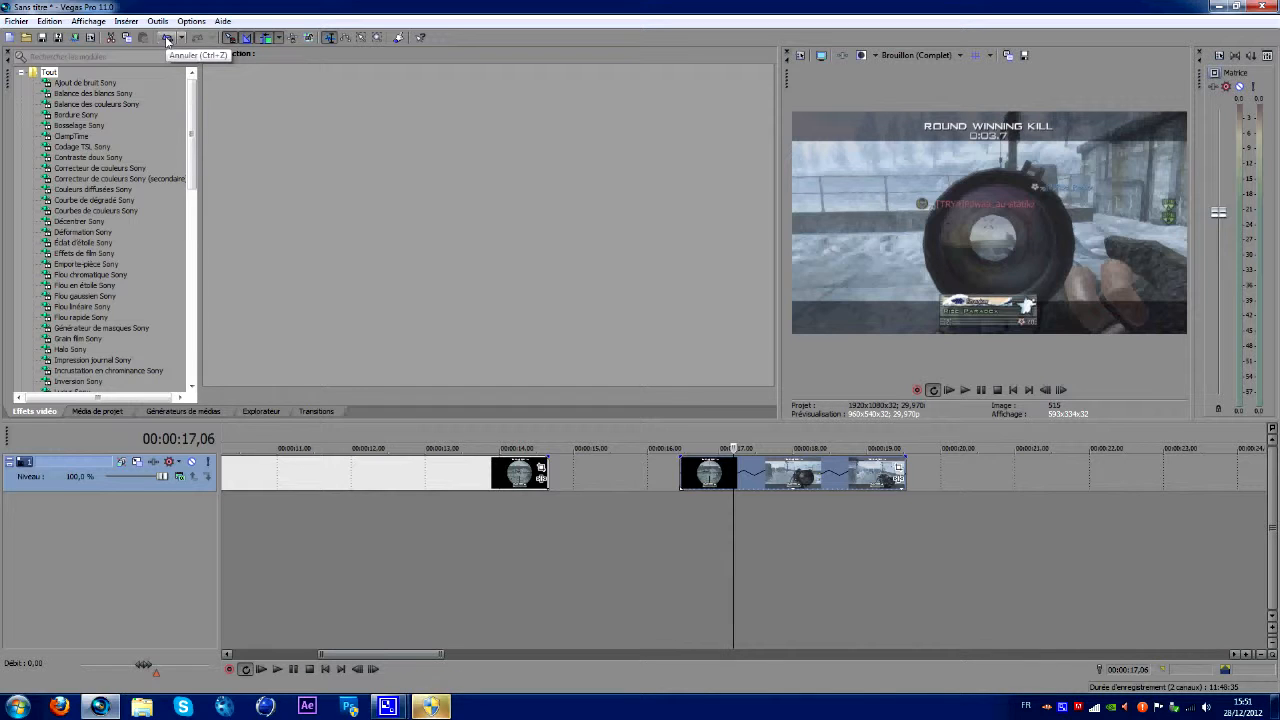
left_click(167, 38)
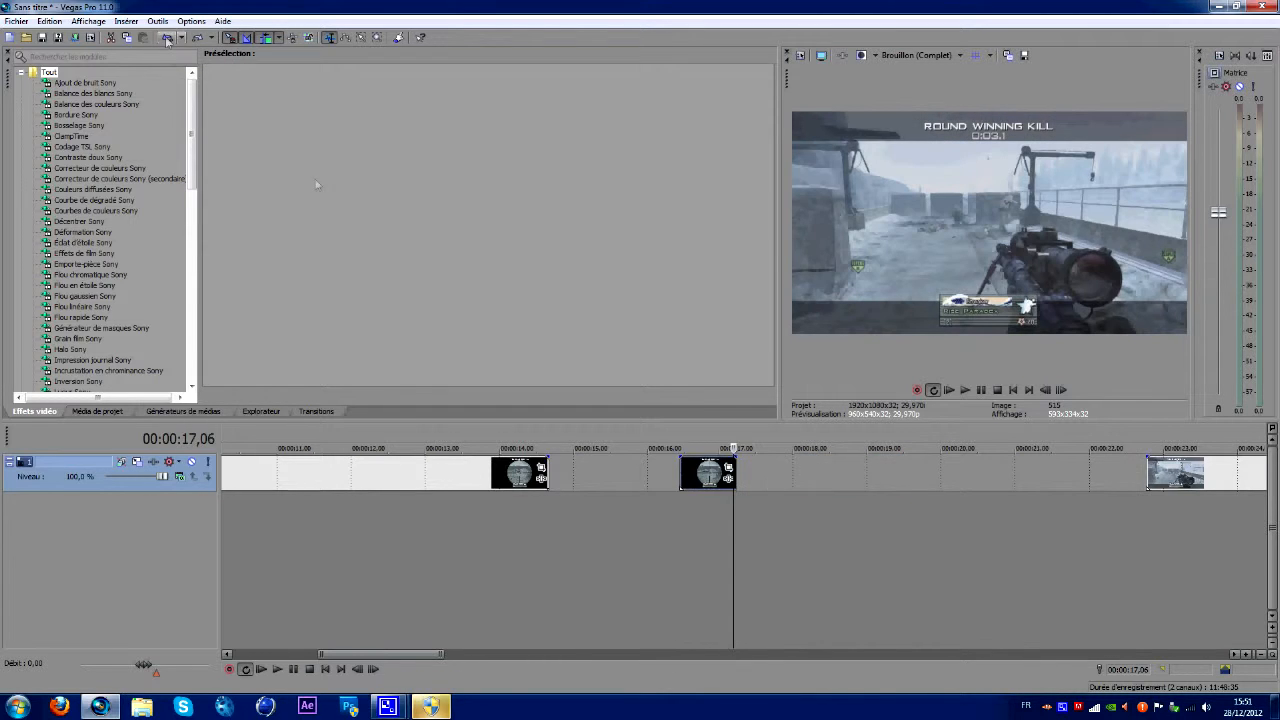
Step: Trim the short clip from its start and from its end, restoring its full length after each trim
left_click(679, 466)
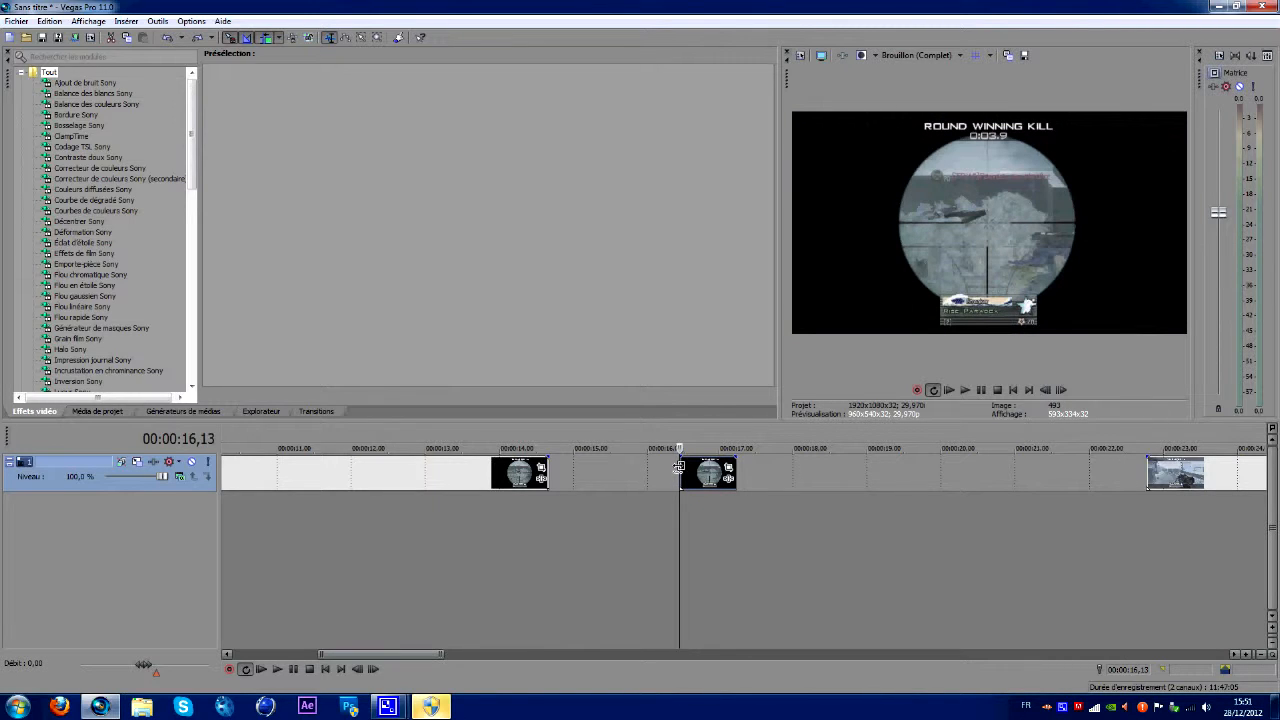
left_click_drag(679, 472, 722, 472)
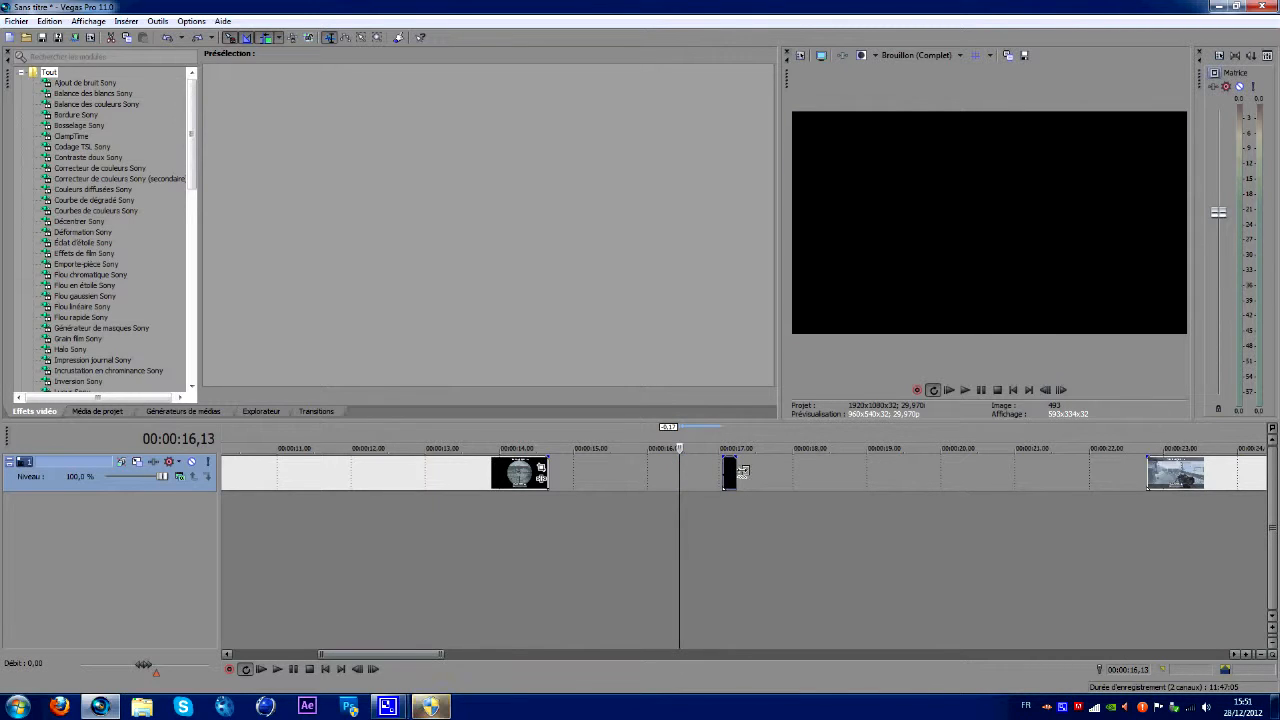
left_click(1061, 390)
left_click(1061, 390)
left_click(1061, 390)
left_click(1061, 390)
left_click(1061, 390)
left_click(1061, 390)
scroll(676, 467, "up", 2)
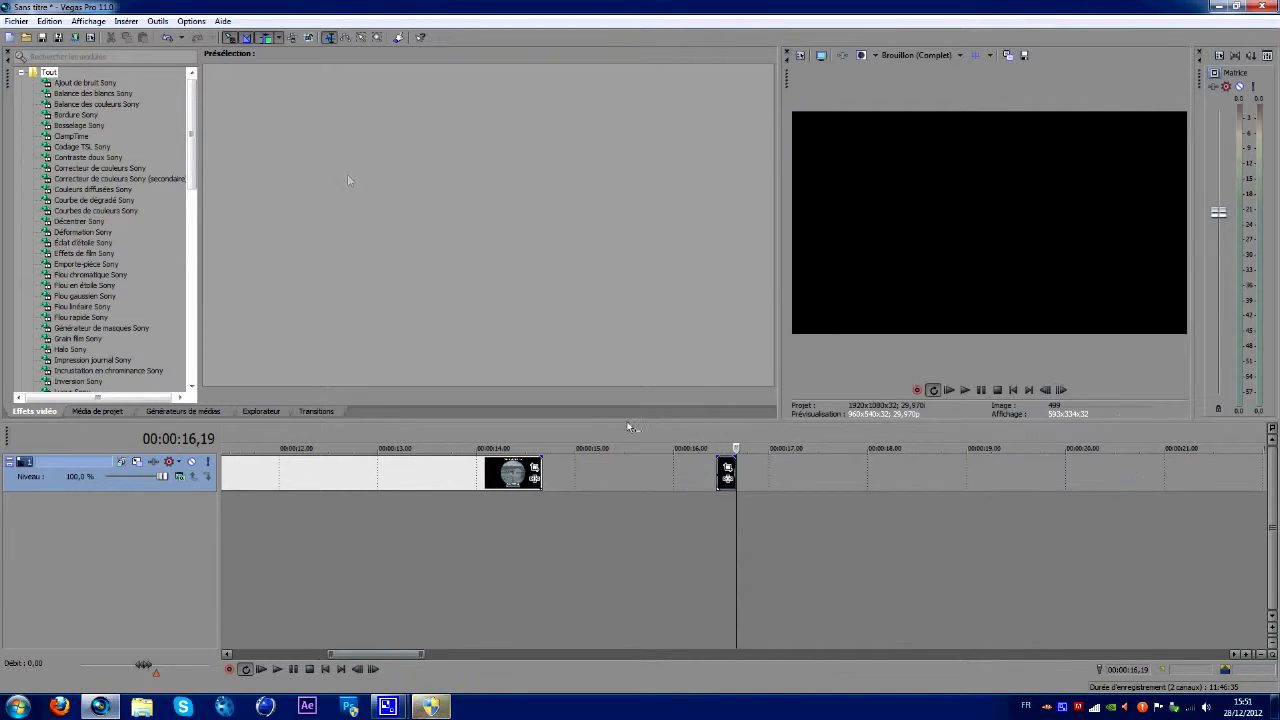
left_click_drag(737, 470, 790, 468)
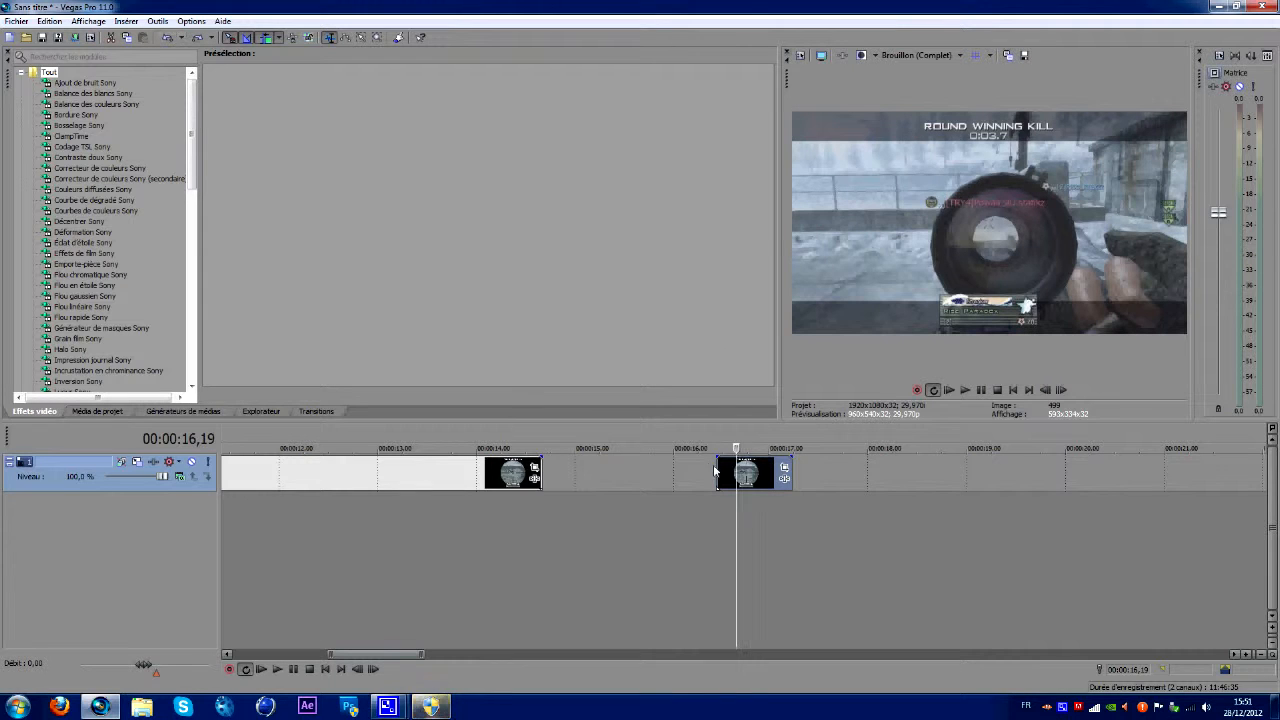
Step: Slow the short clip down by time-stretching its end to about 00:00:19,16, and preview it from its start
left_click(790, 466)
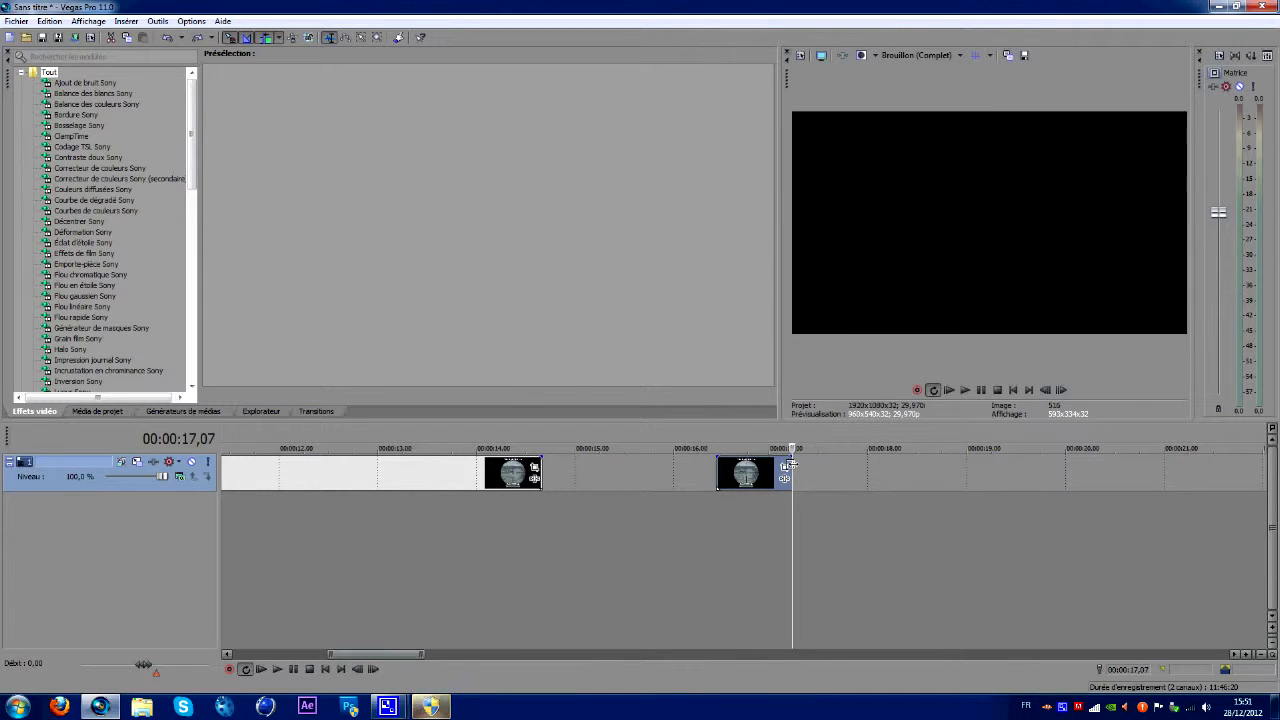
left_click_drag(790, 466, 1144, 433)
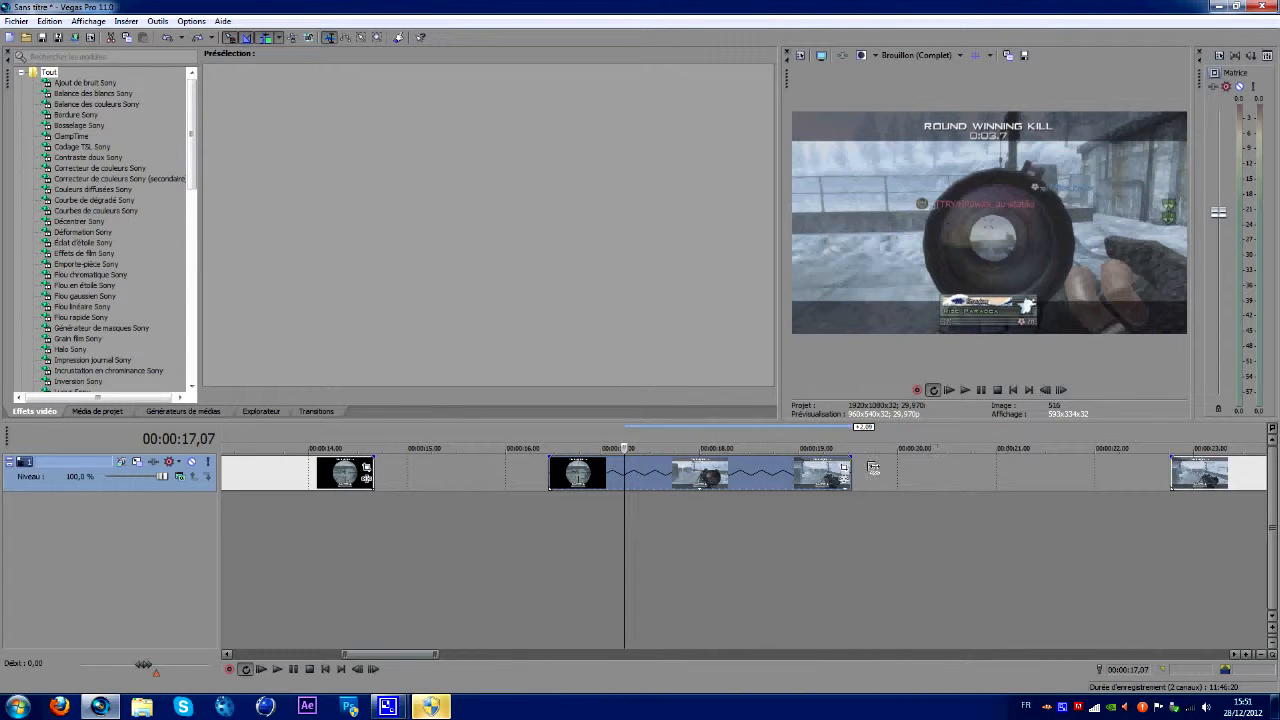
left_click(549, 473)
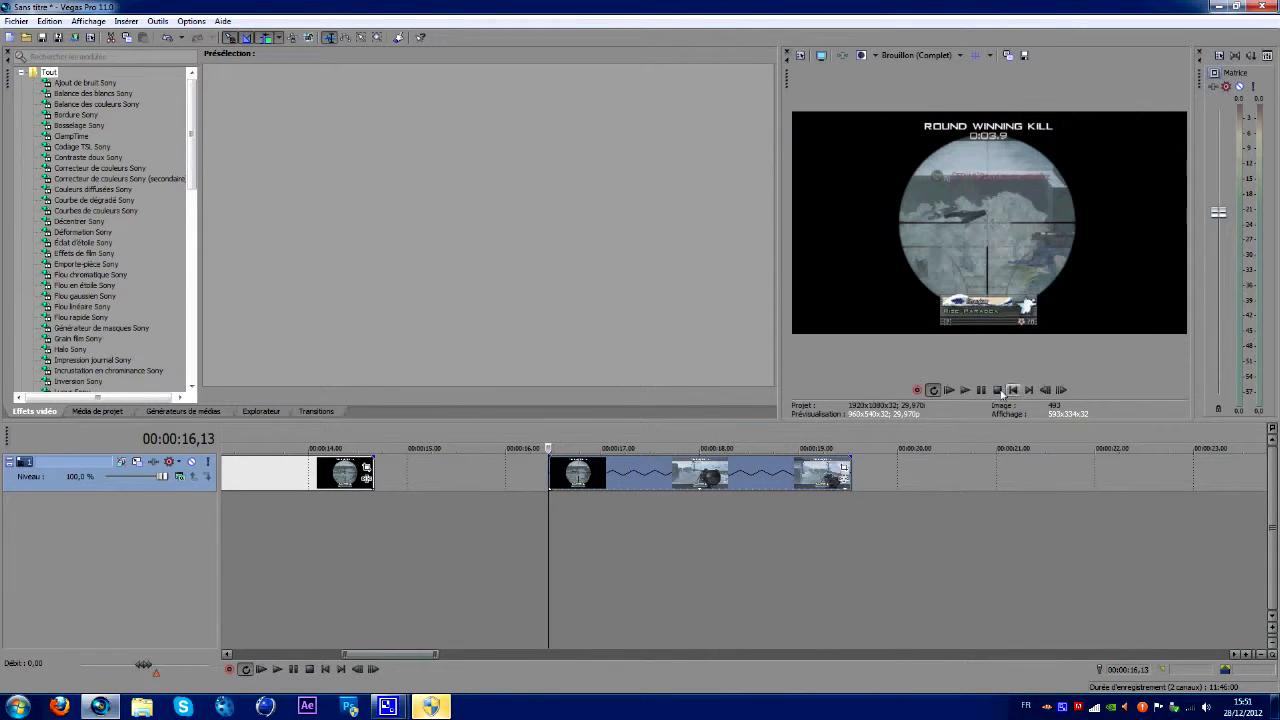
left_click(985, 390)
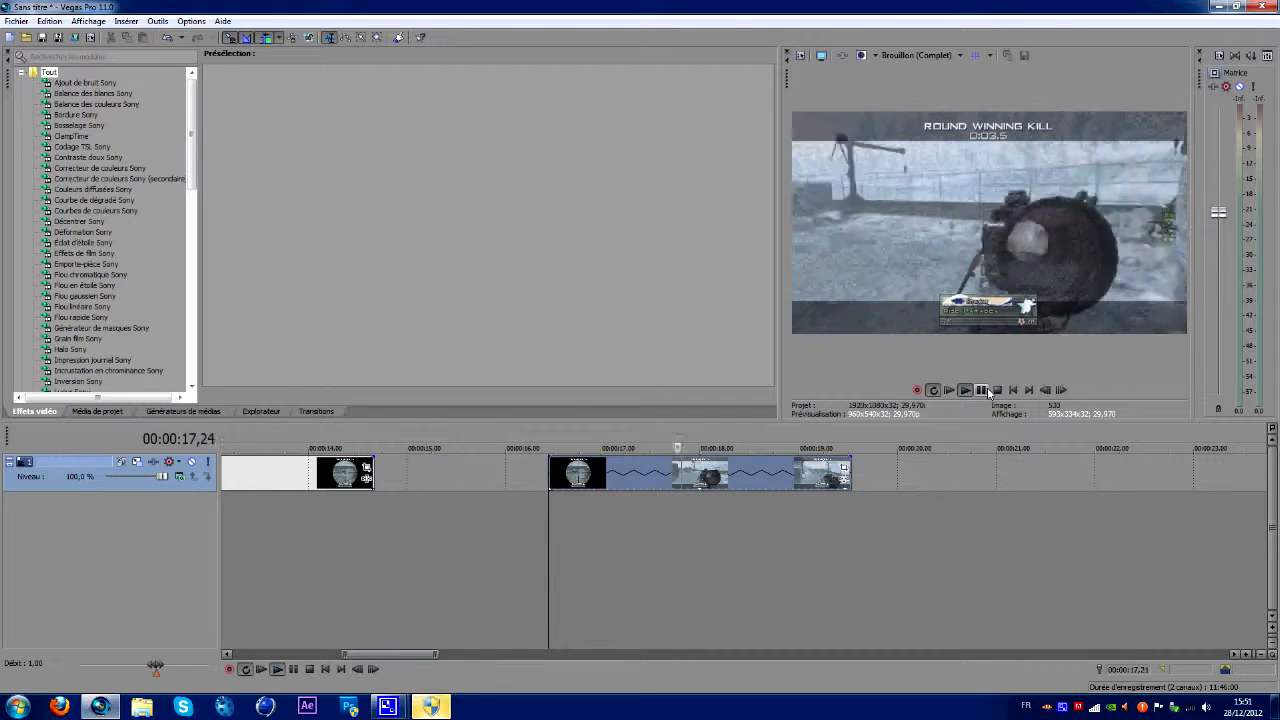
left_click(985, 389)
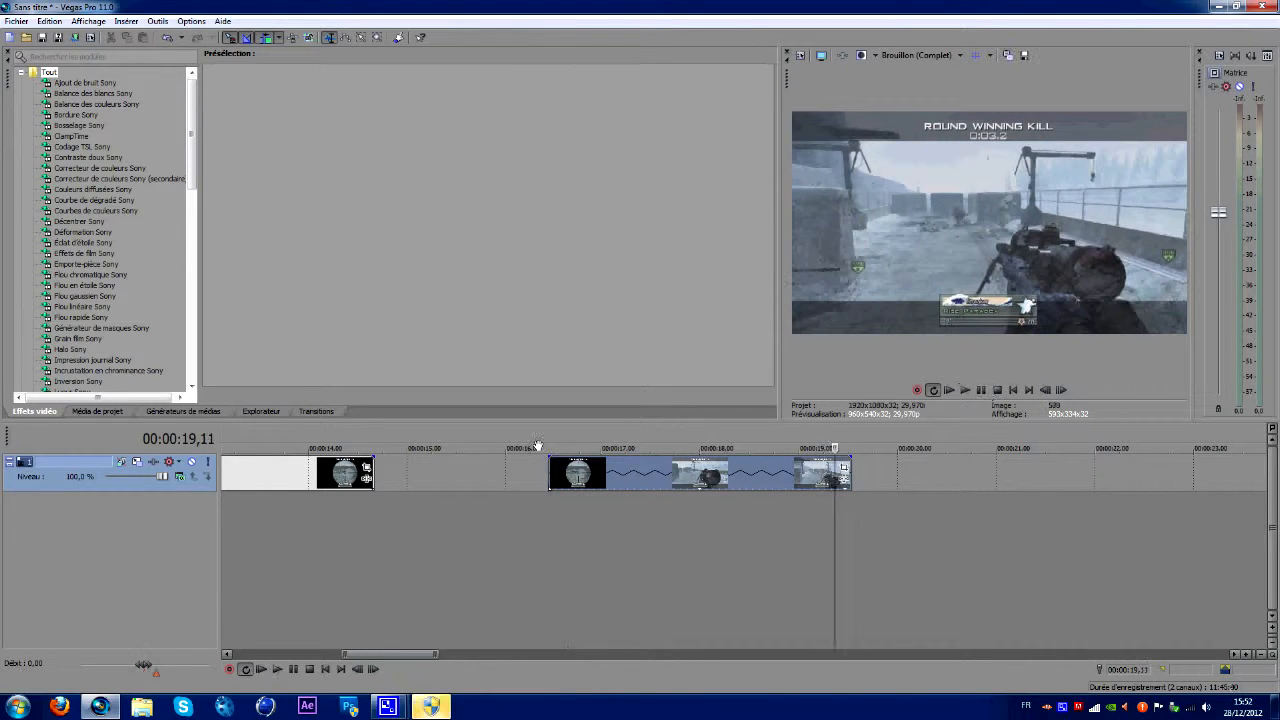
Step: Close the gaps by joining the slowed clip to the first one at 00:00:14,20 and the last clip to it at 00:00:17,23
left_click(561, 472)
left_click_drag(675, 468, 501, 470)
scroll(915, 485, "down", 2)
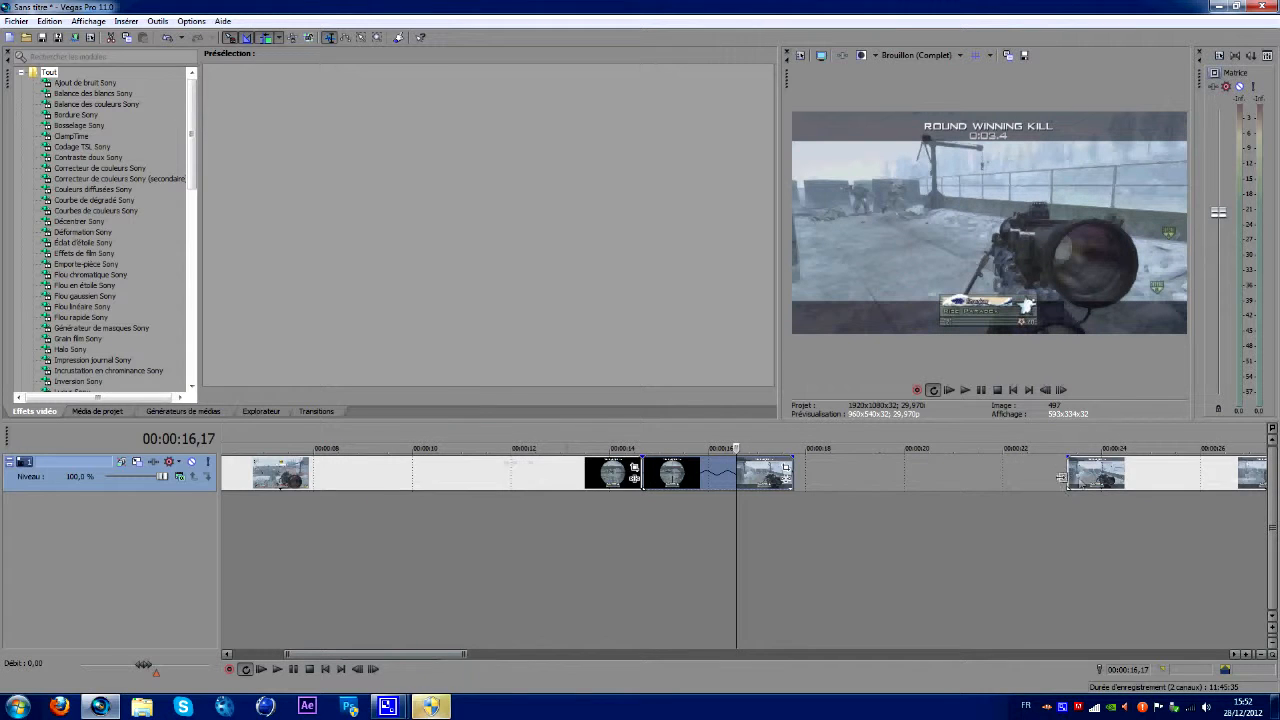
left_click_drag(1137, 474, 860, 477)
key("space")
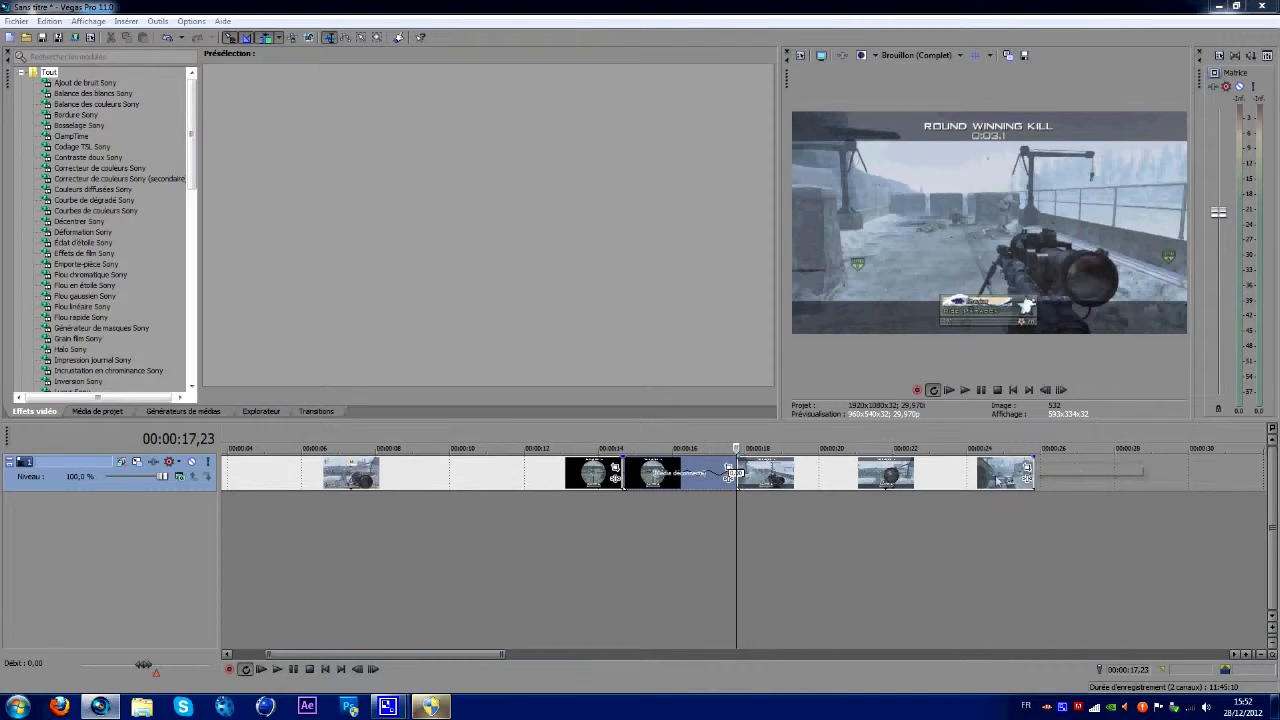
Step: Add a fade-out of about 1.5 seconds to the end of the last clip, checking its closing frames before and after
left_click(1007, 477)
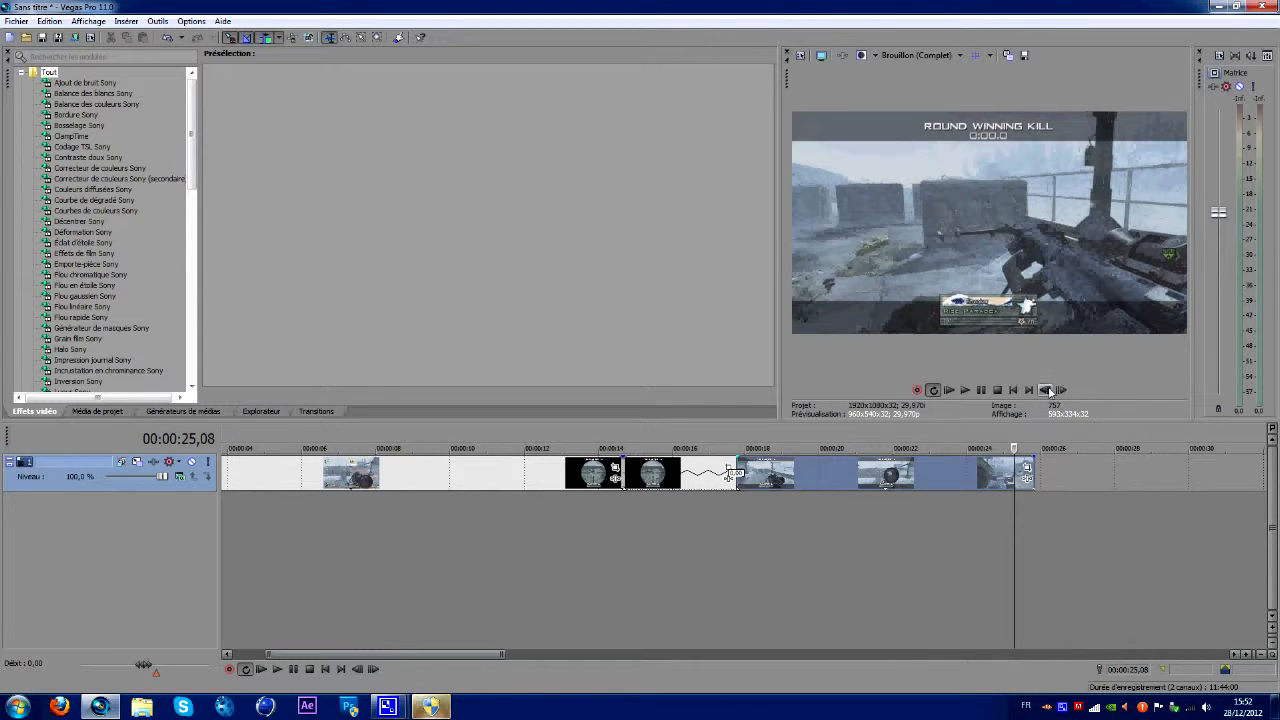
left_click(1061, 391)
left_click(1061, 391)
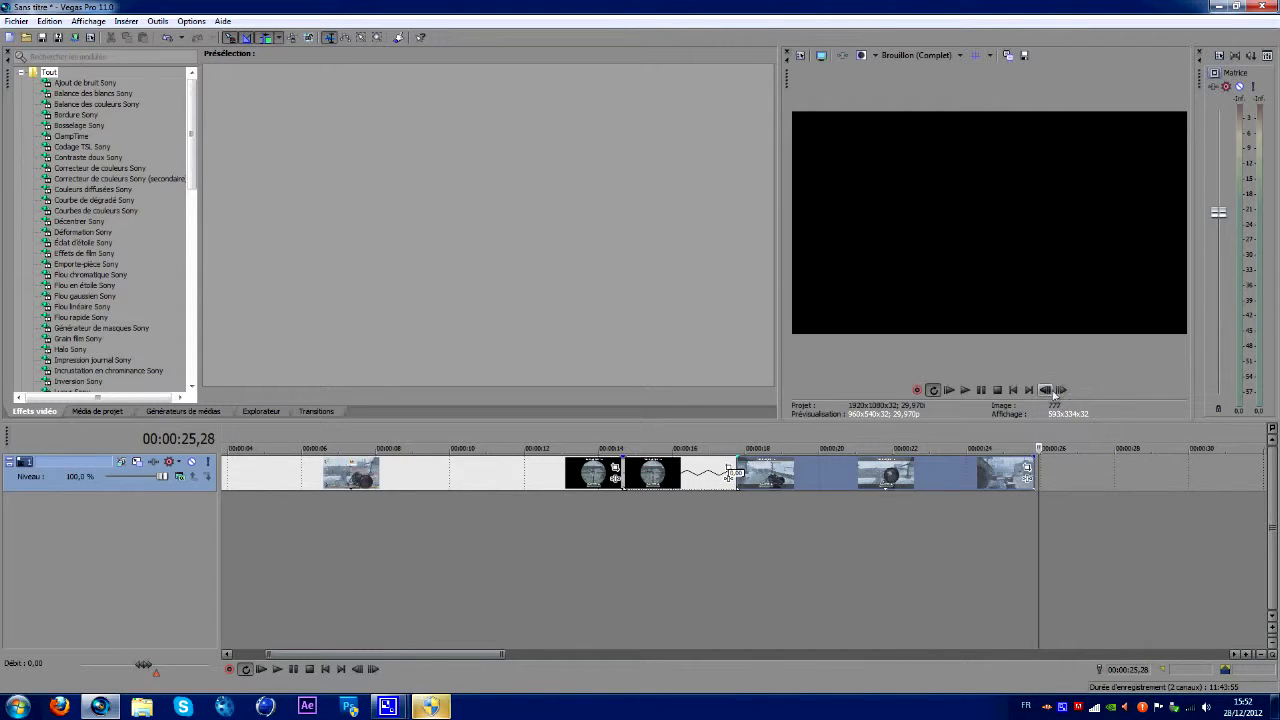
left_click(1045, 391)
left_click(1045, 389)
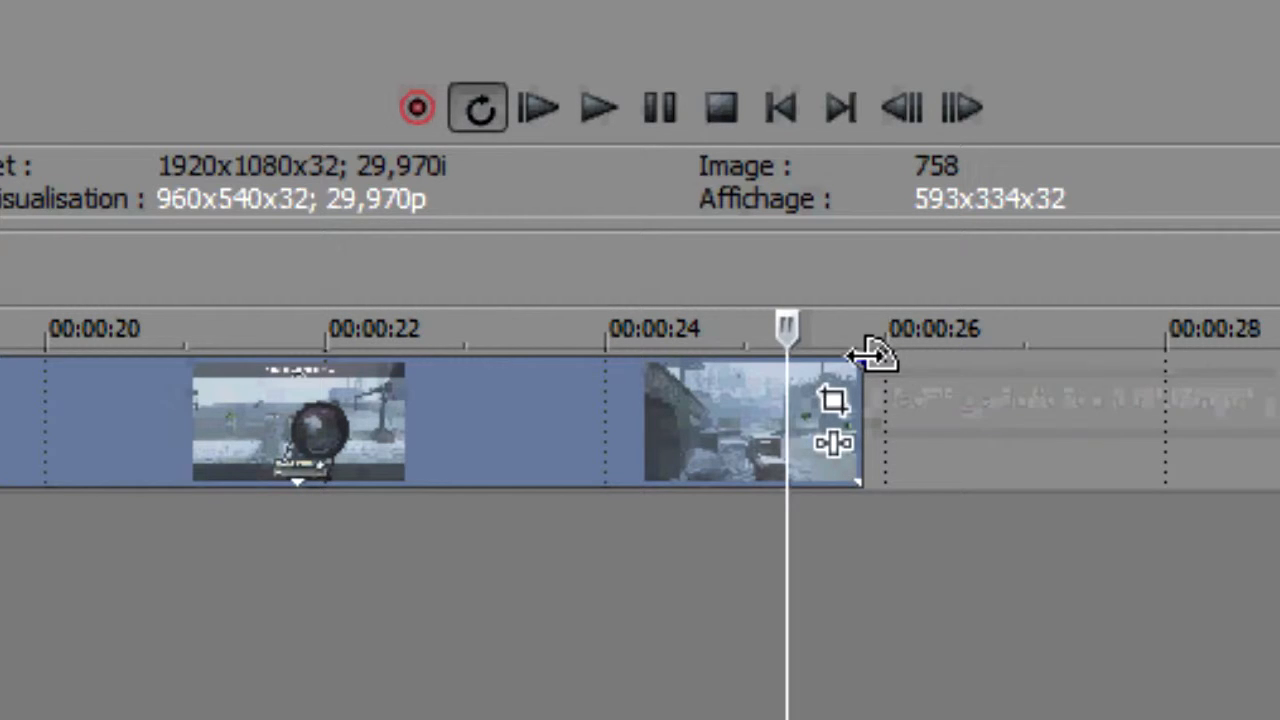
left_click_drag(872, 352, 666, 372)
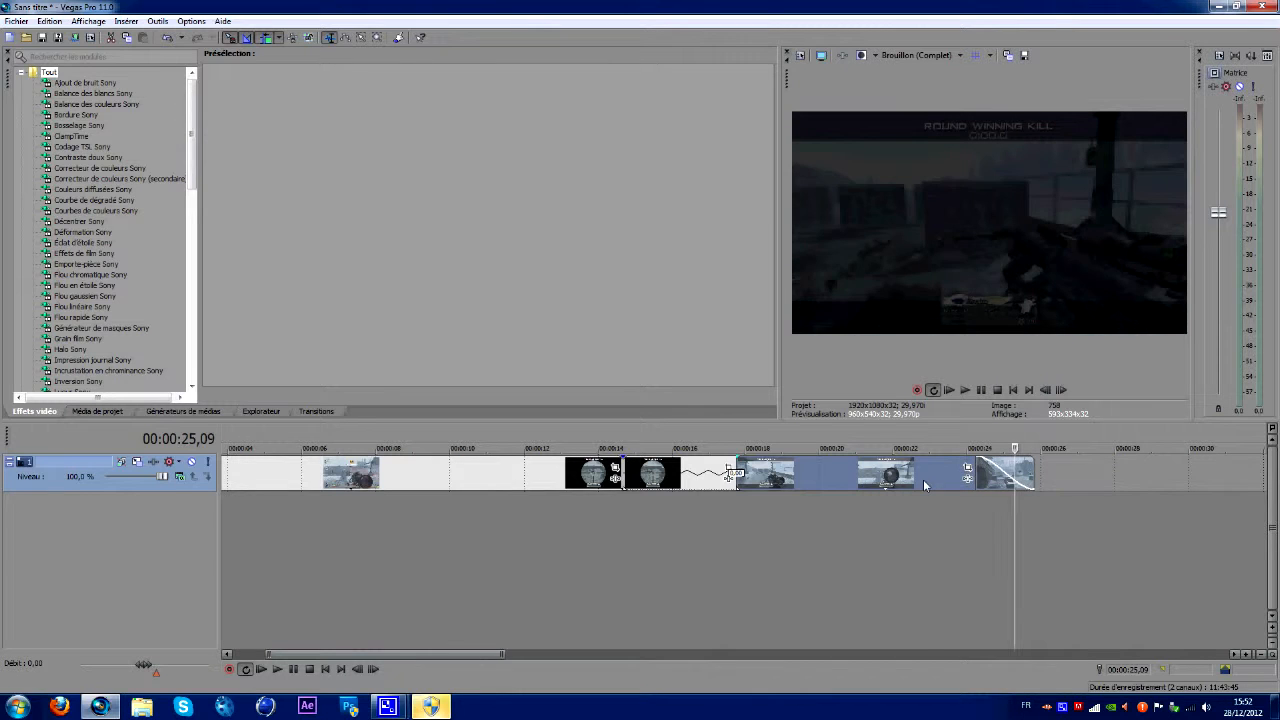
left_click(925, 485)
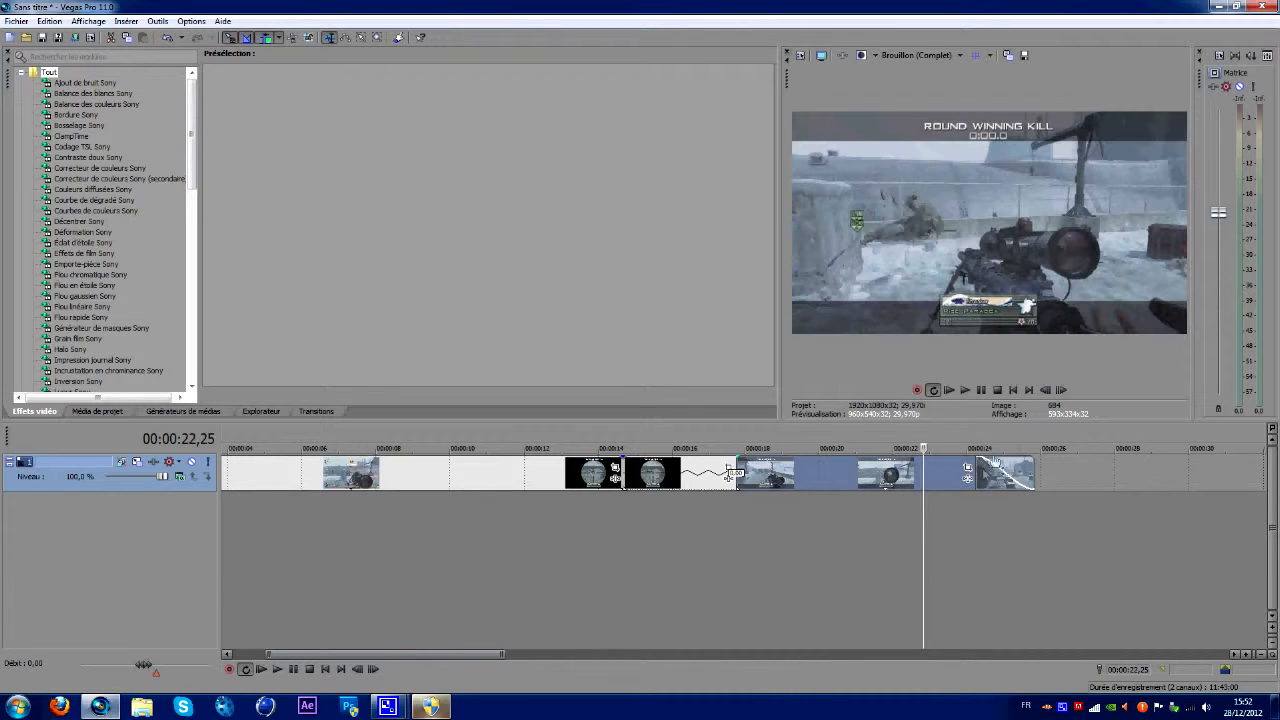
left_click(975, 472)
left_click(1060, 390)
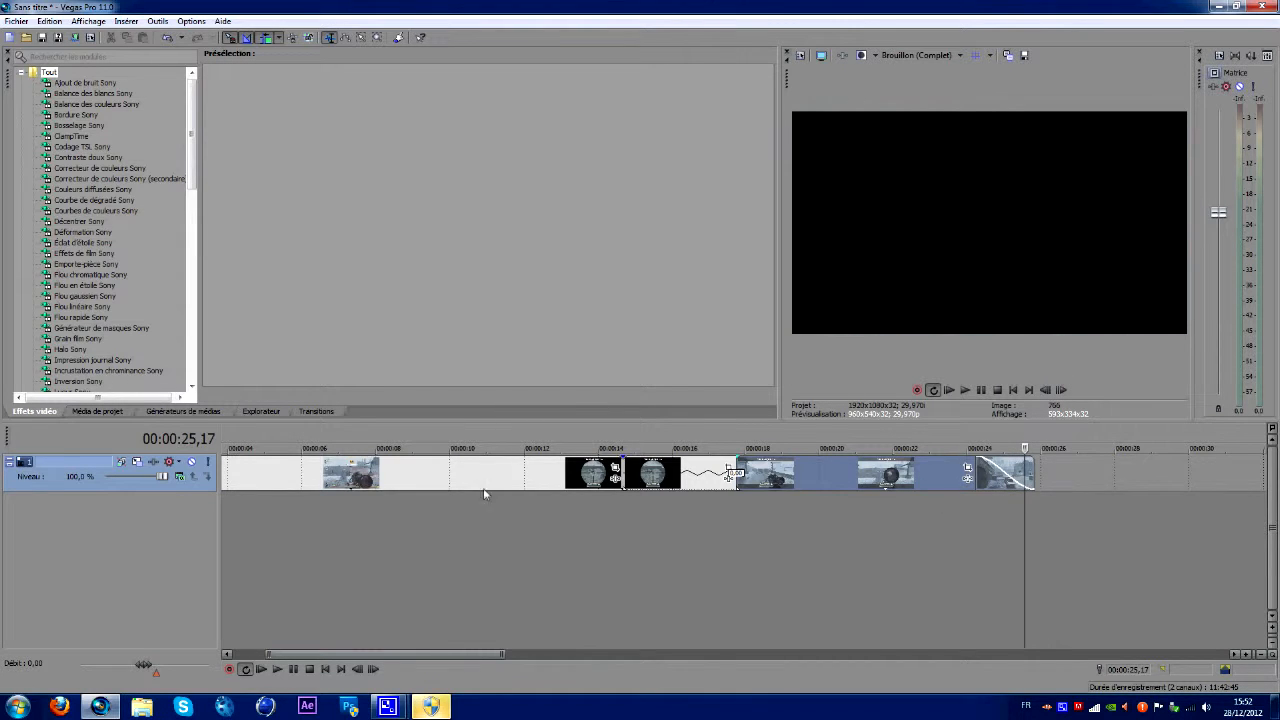
Step: Add a fade-in of about 2 seconds to the start of the first clip
scroll(222, 466, "down", 5)
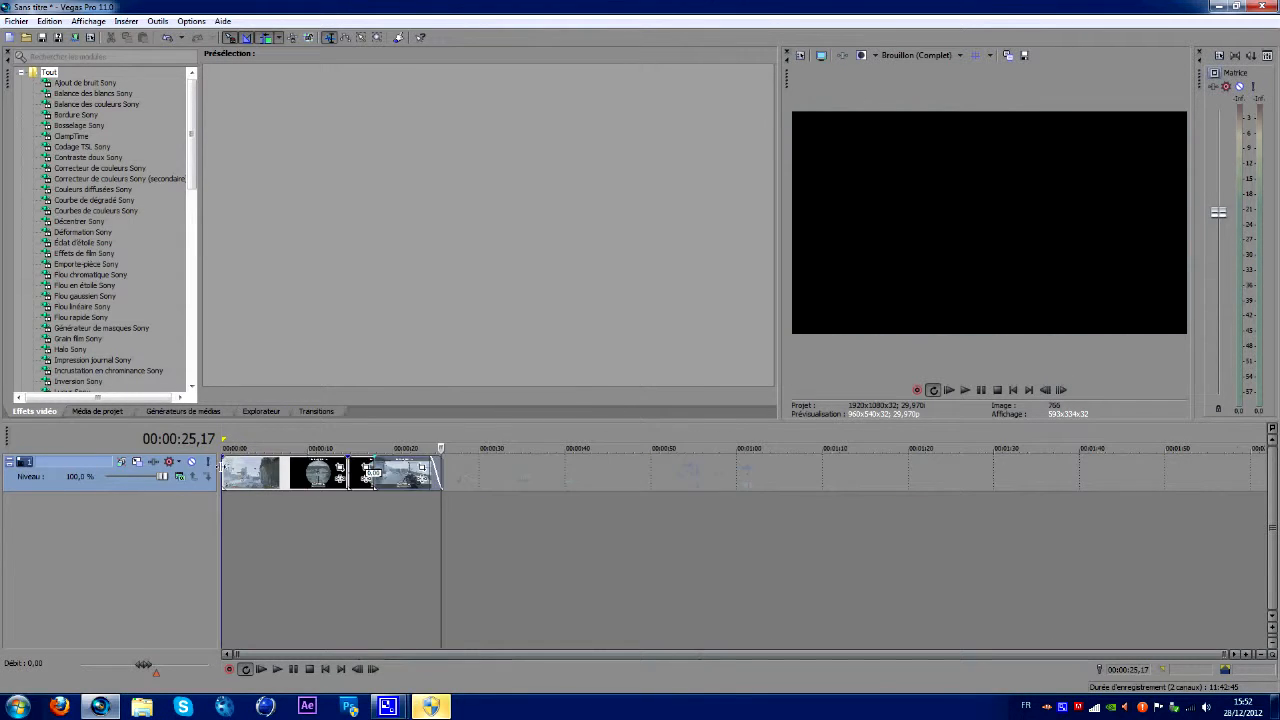
left_click(222, 463)
scroll(222, 463, "up", 2)
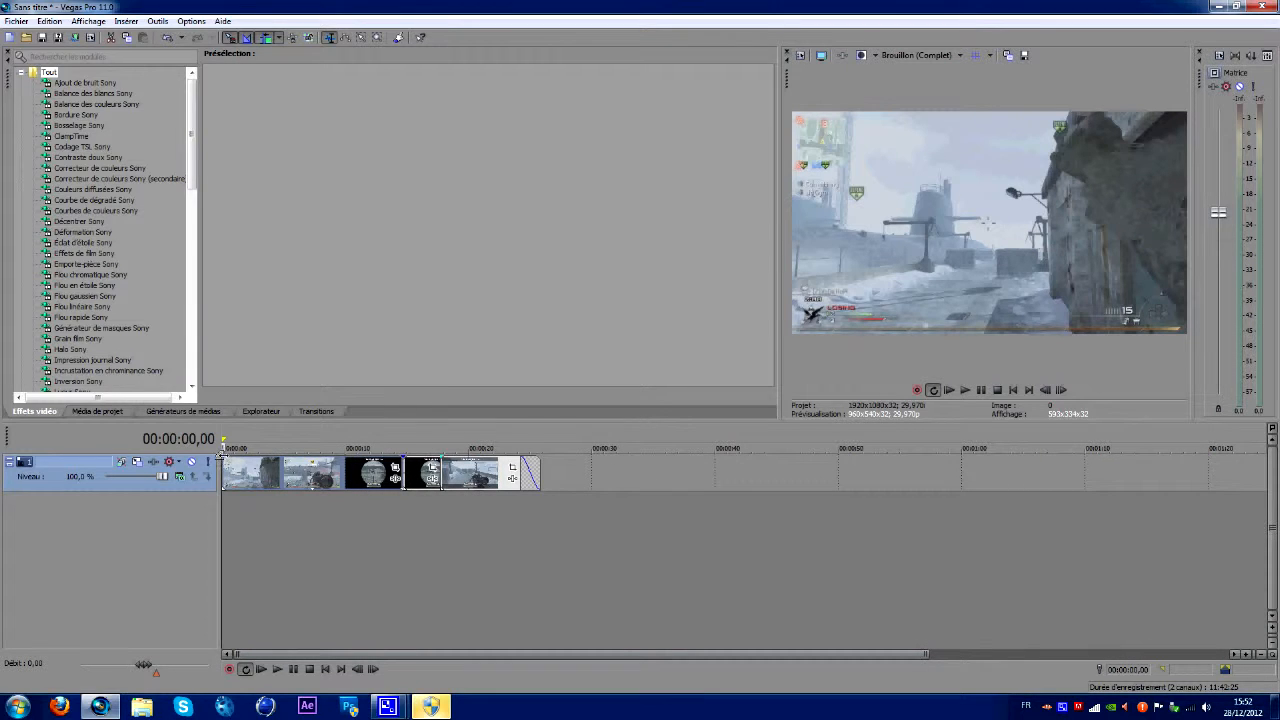
left_click_drag(222, 457, 249, 463)
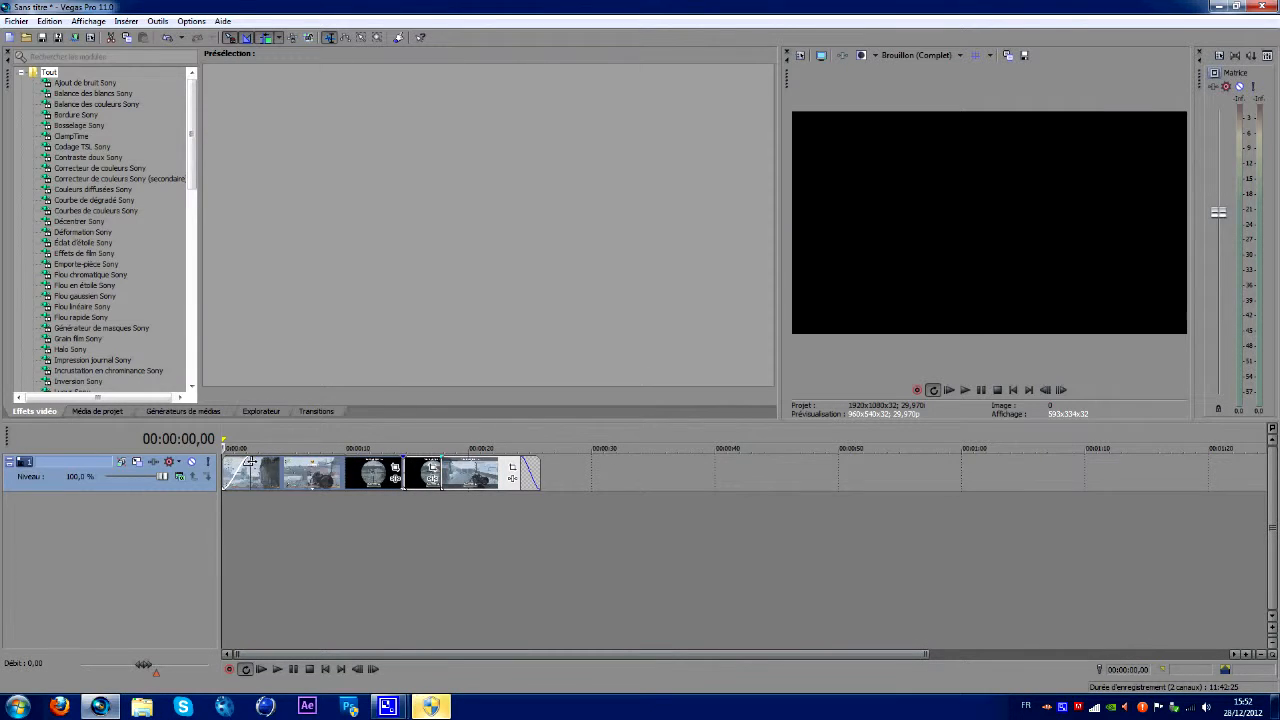
left_click(250, 465)
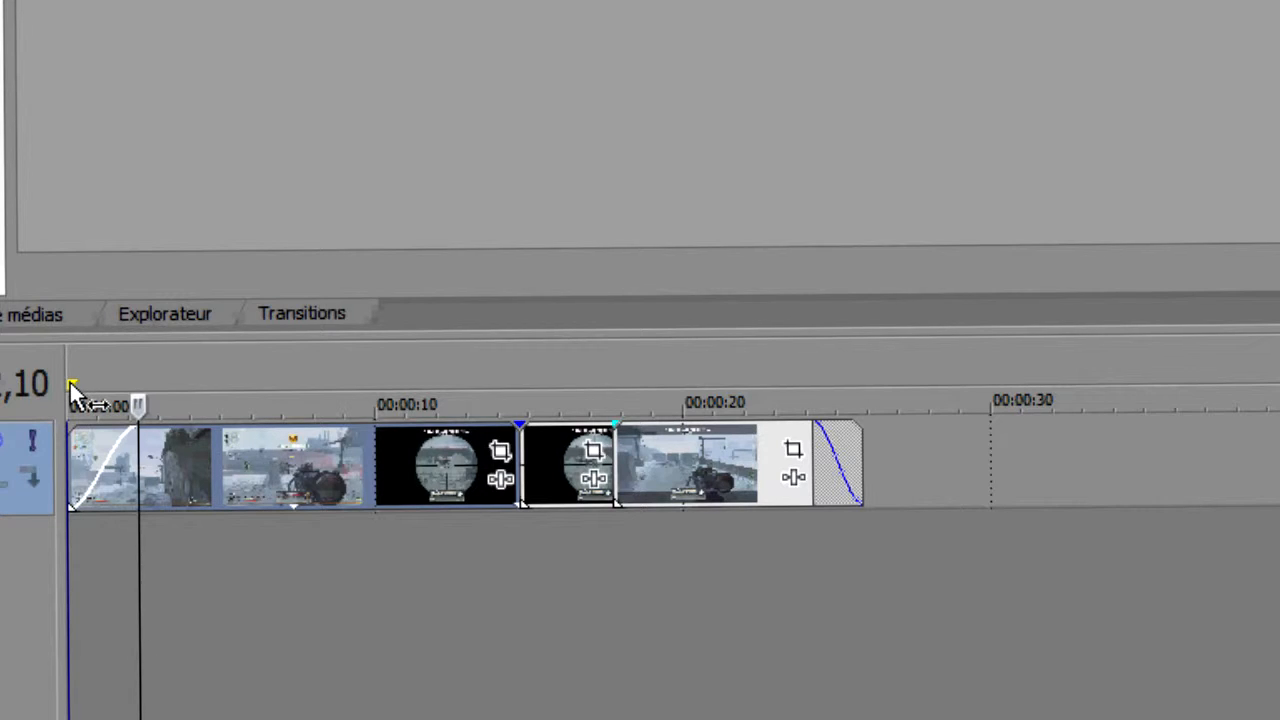
Step: Set the loop region over the whole edit, from the start to 00:00:25,25, and open the render settings
left_click_drag(71, 384, 865, 400)
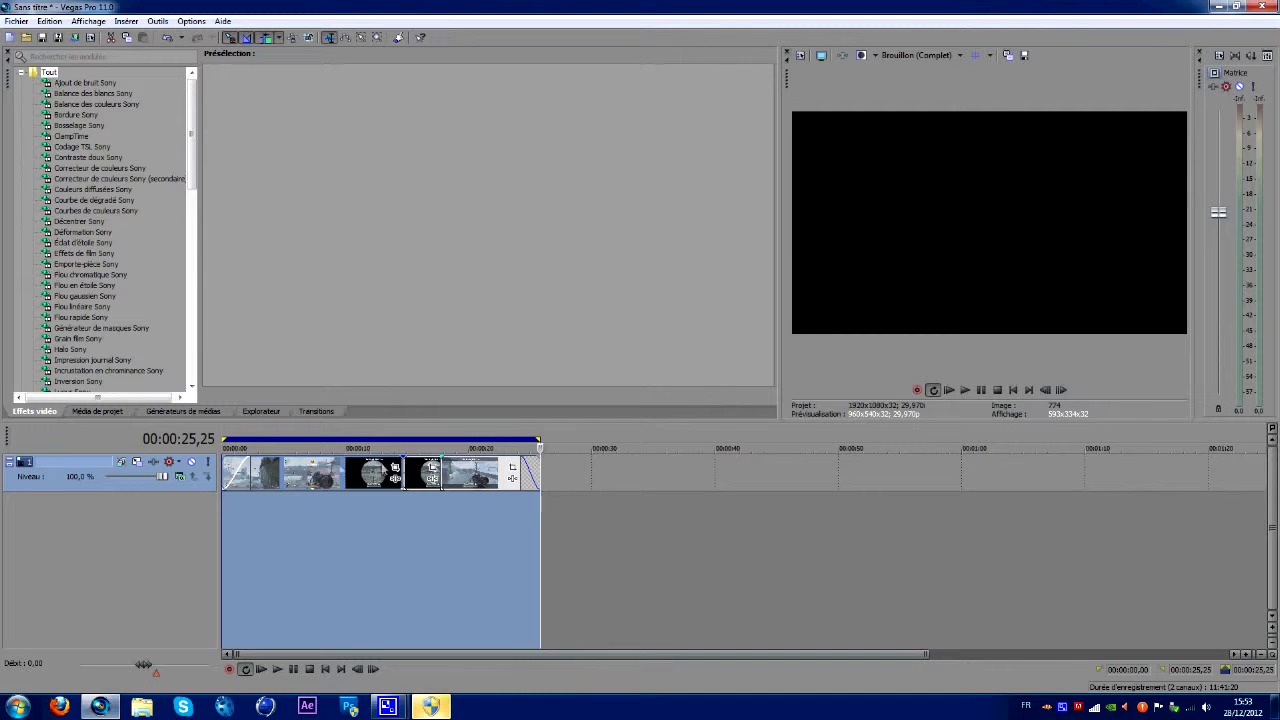
left_click(90, 37)
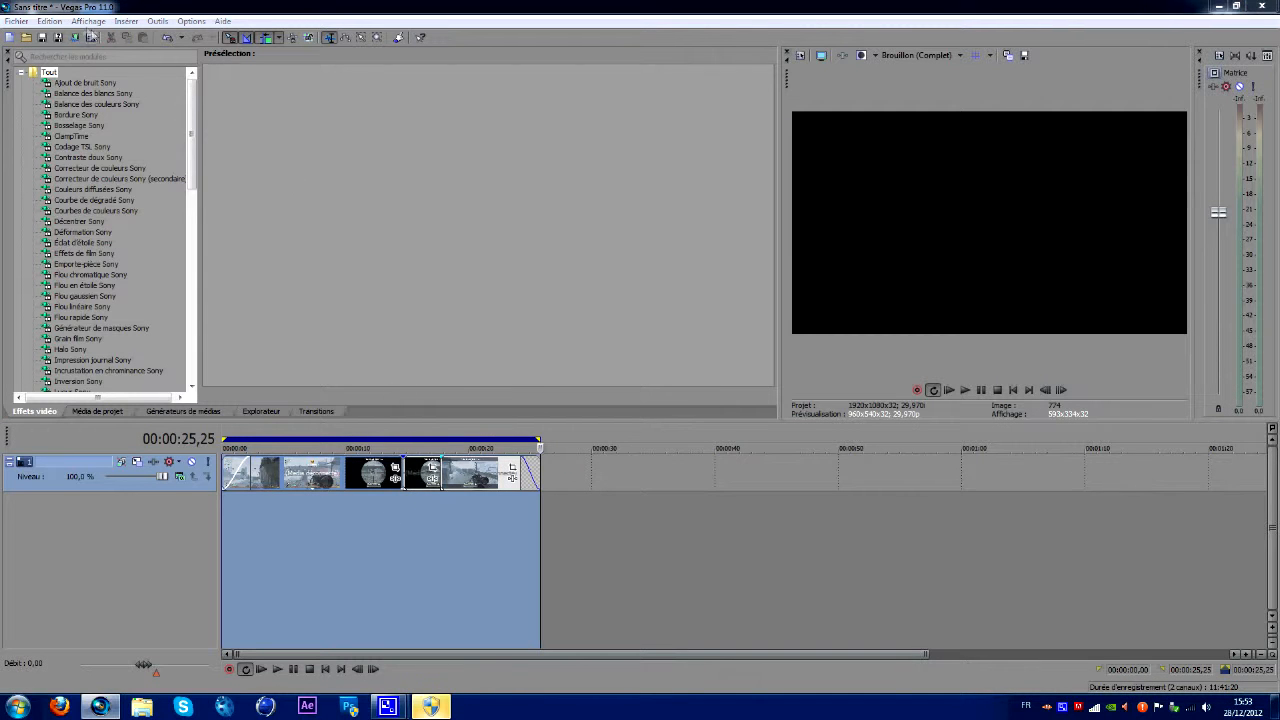
left_click(76, 37)
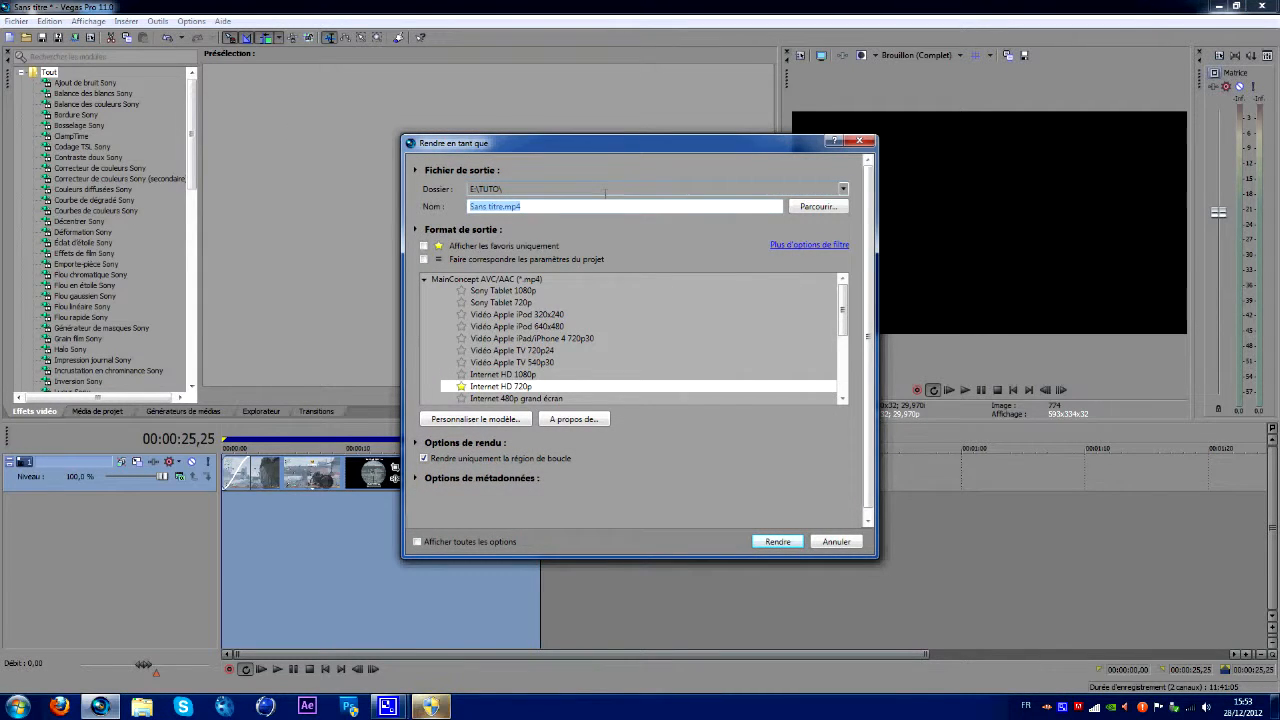
Step: Name the render output file SONY VEGAS LES BASES in the TUTO folder
left_click(835, 207)
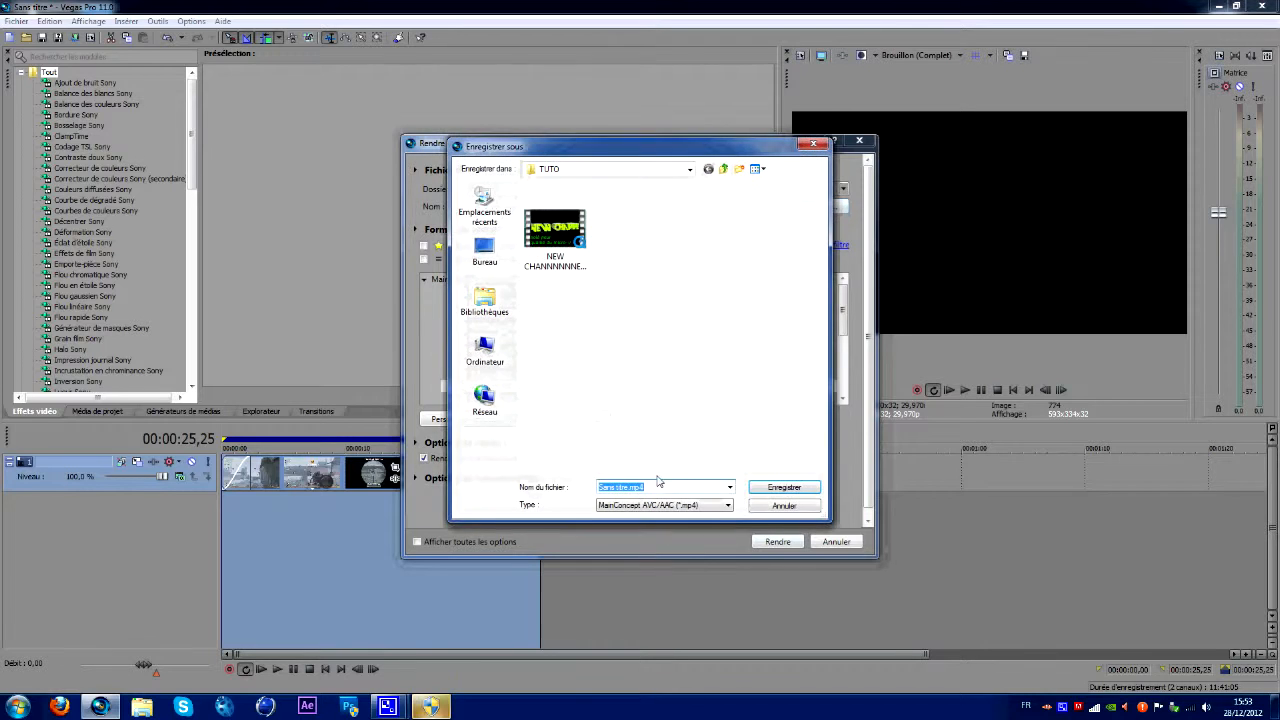
left_click_drag(674, 489, 586, 483)
key("BackSpace")
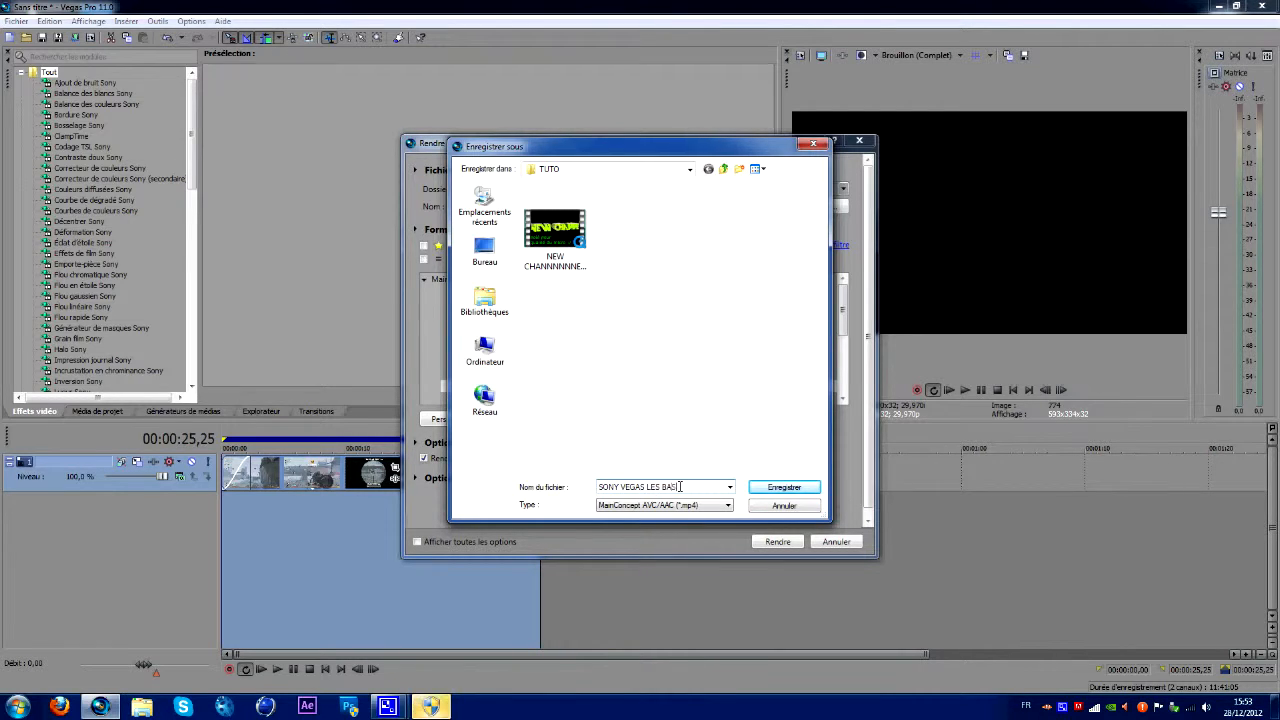
left_click(815, 487)
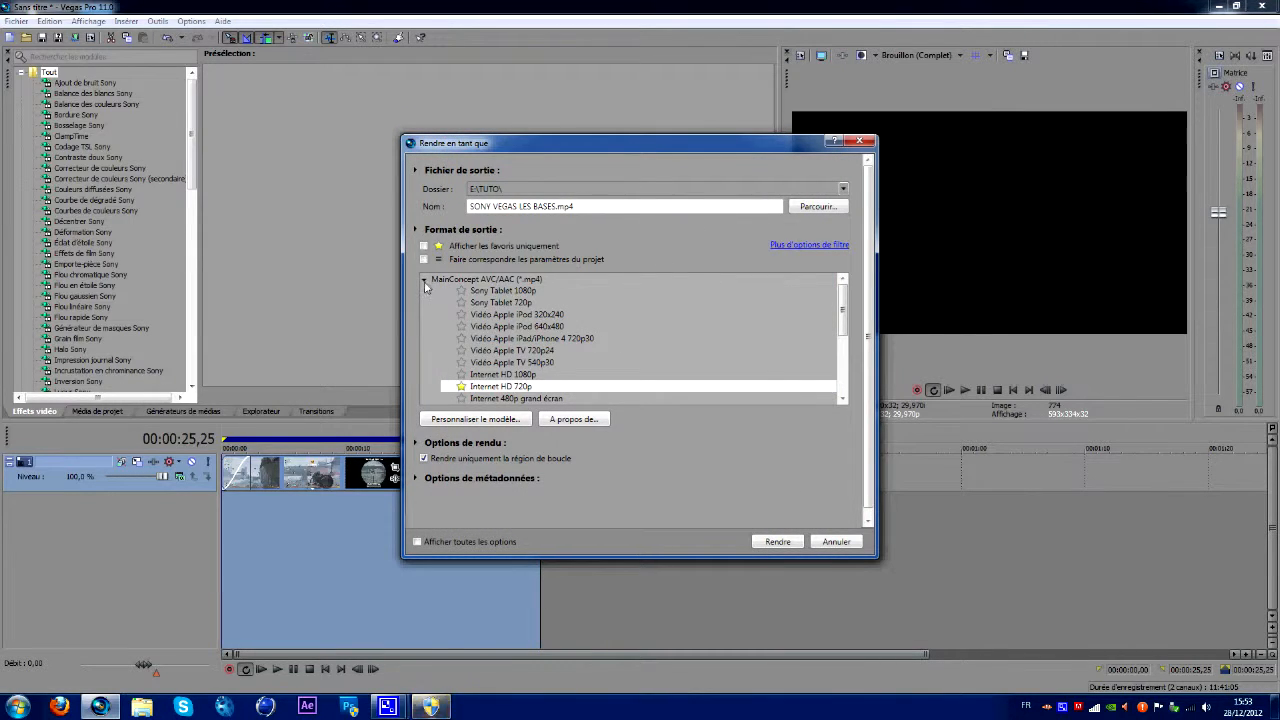
Step: Look over the output formats and choose the Internet HD 720p template of MainConcept AVC/AAC (*.mp4)
left_click(425, 282)
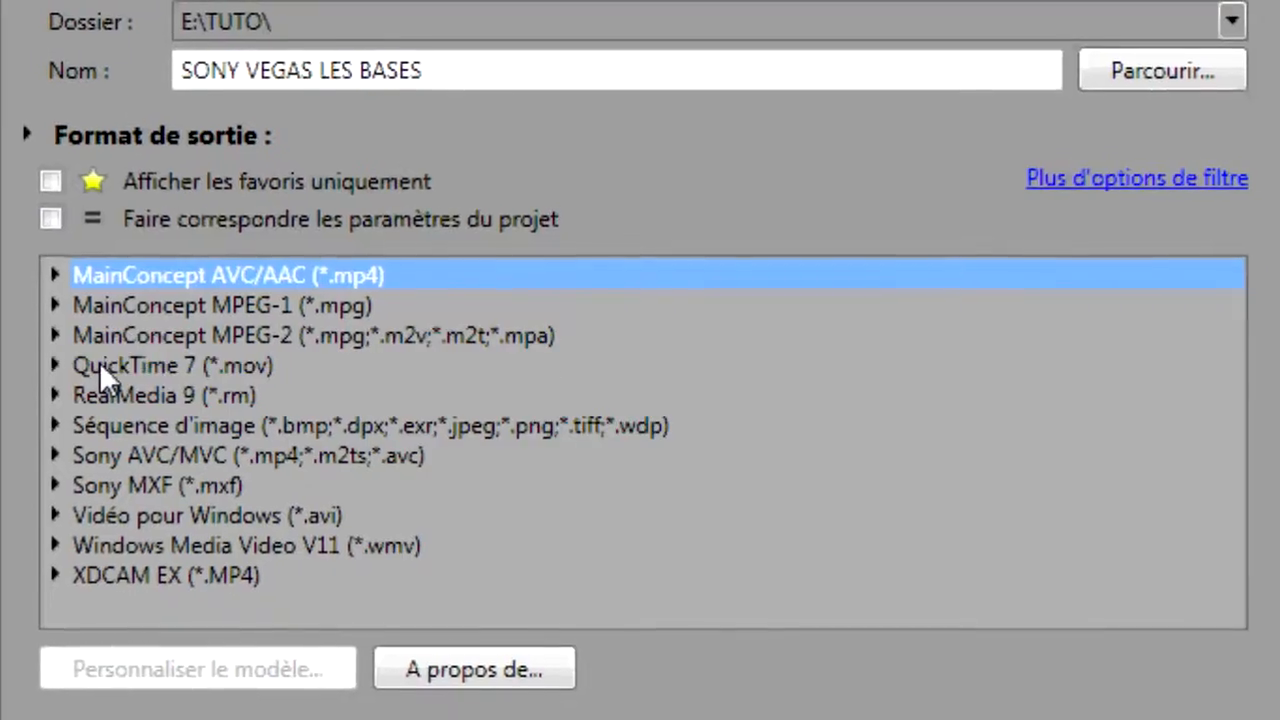
left_click(433, 311)
left_click(91, 280)
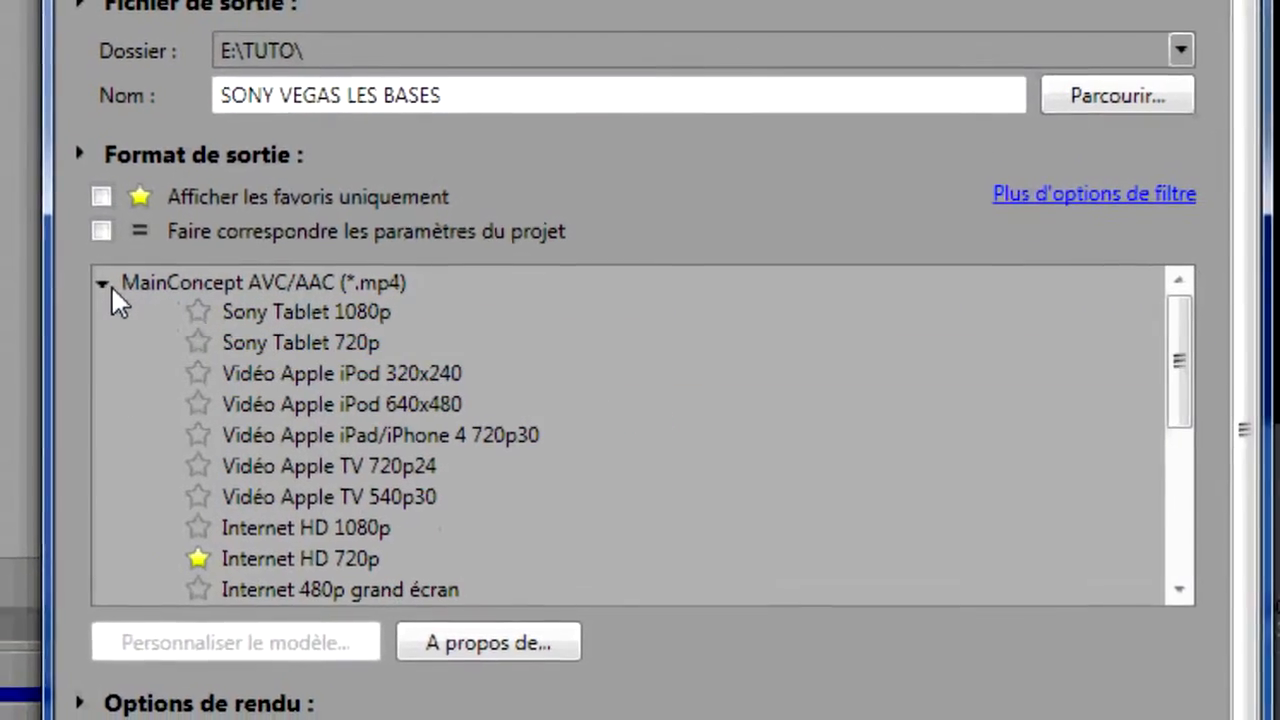
left_click(96, 283)
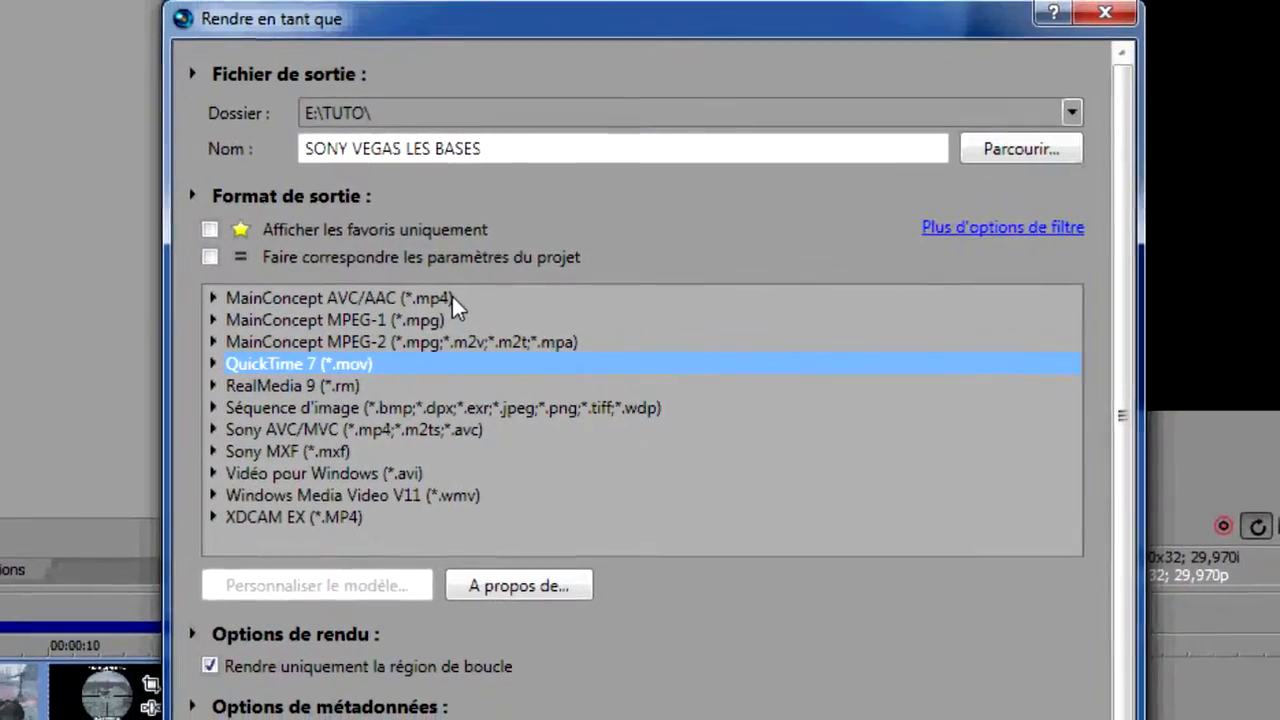
left_click(205, 297)
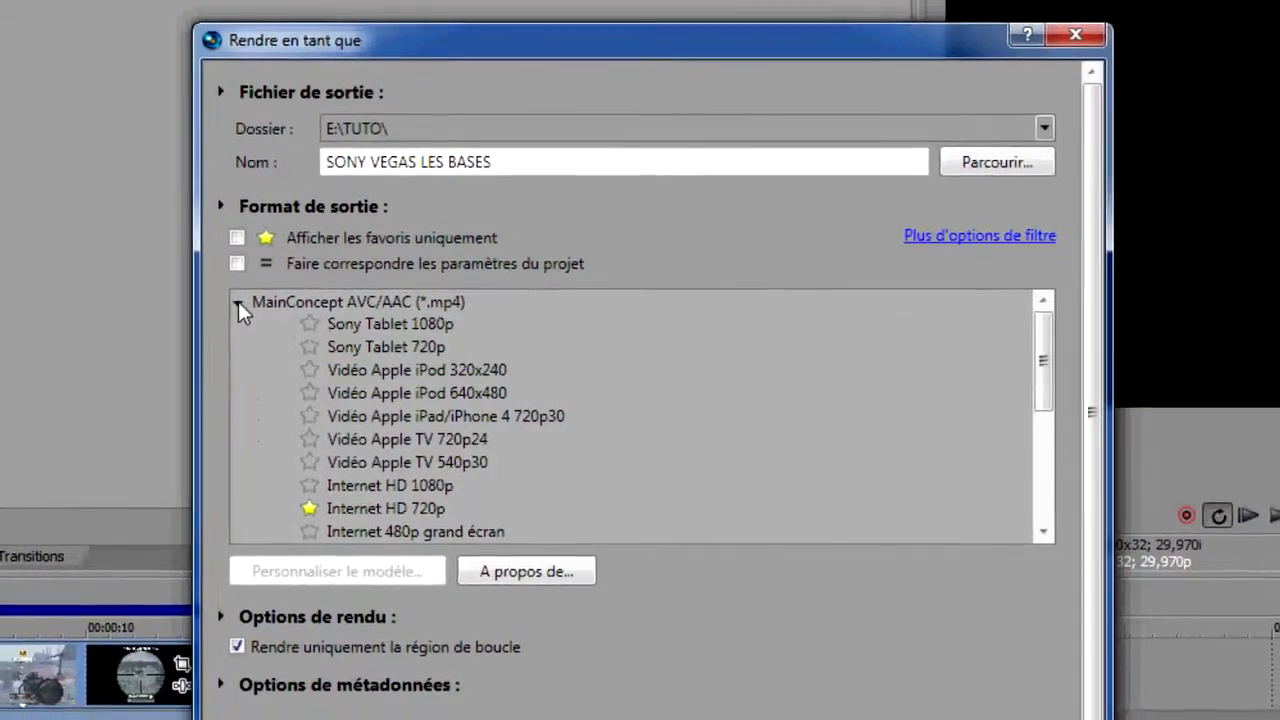
left_click(393, 508)
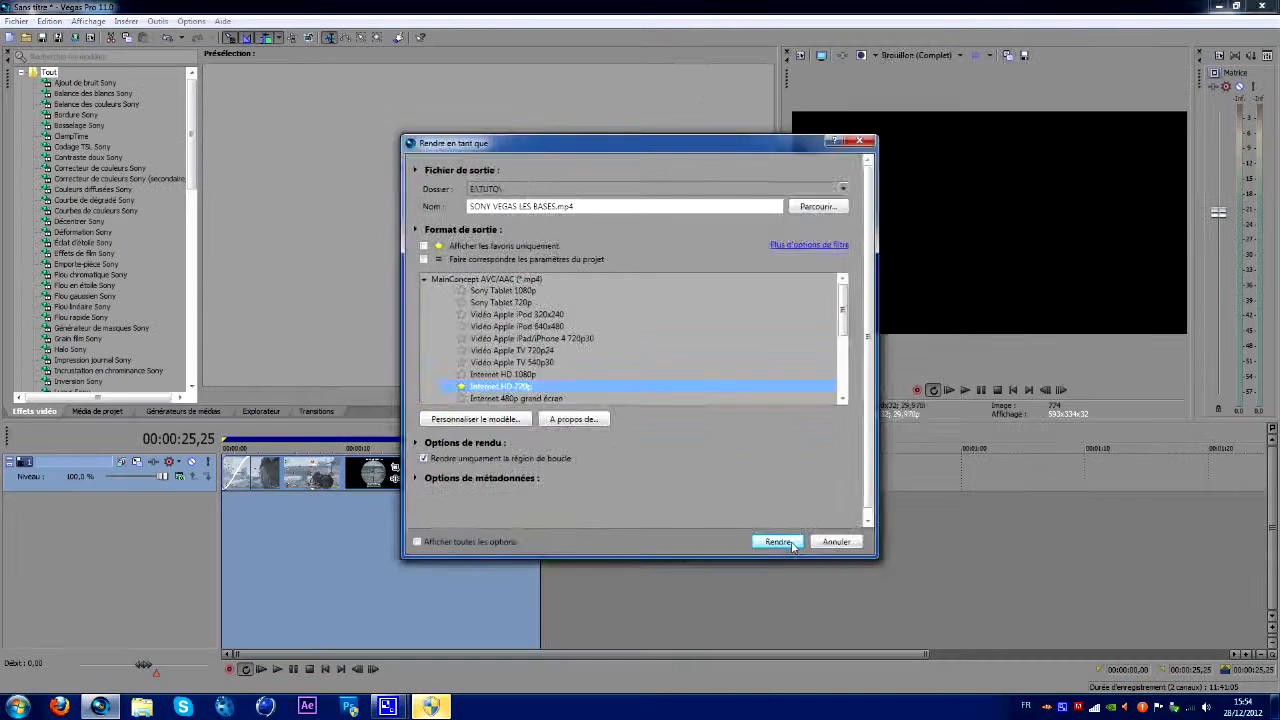
Step: Start rendering the loop region to SONY VEGAS LES BASES.mp4, and cancel the render
left_click(858, 686)
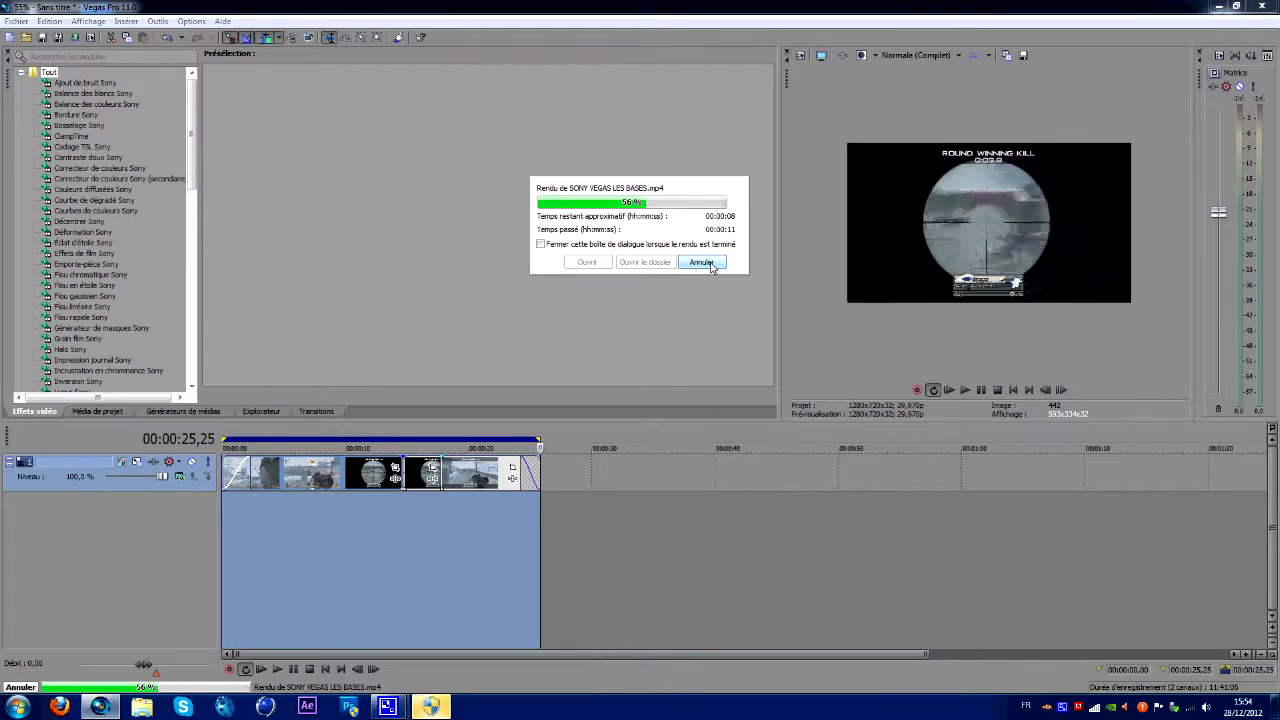
left_click(904, 432)
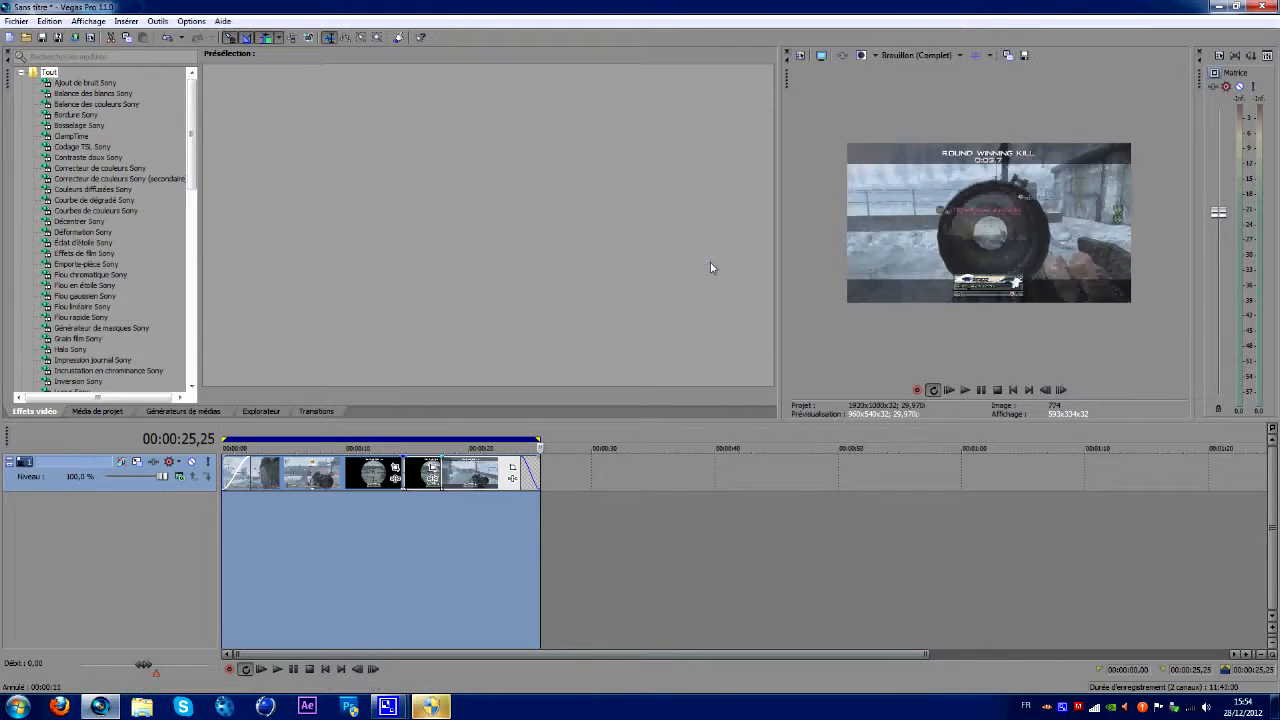